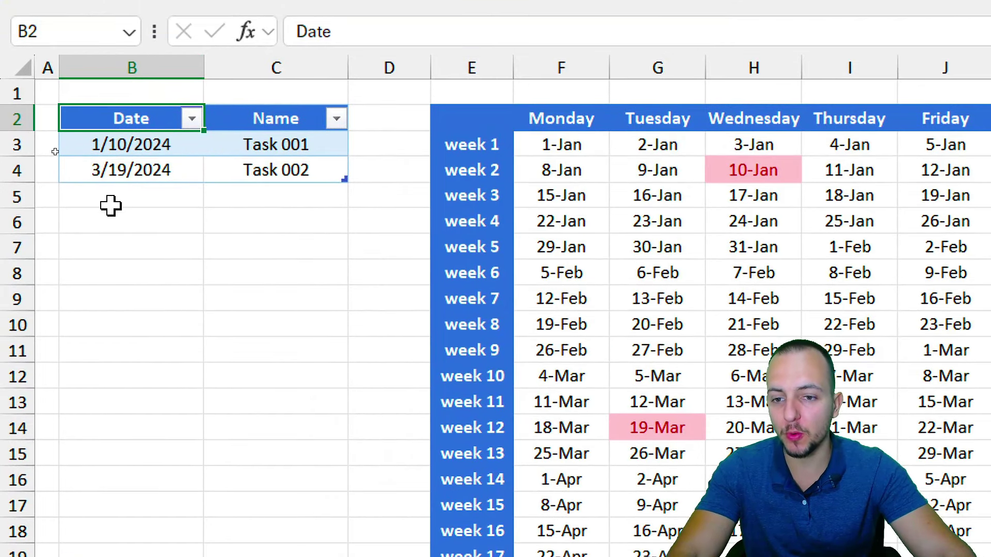
Add the date 02/5/2024 in the first empty row below the Date column of the task table.
drag(55, 150, 121, 150)
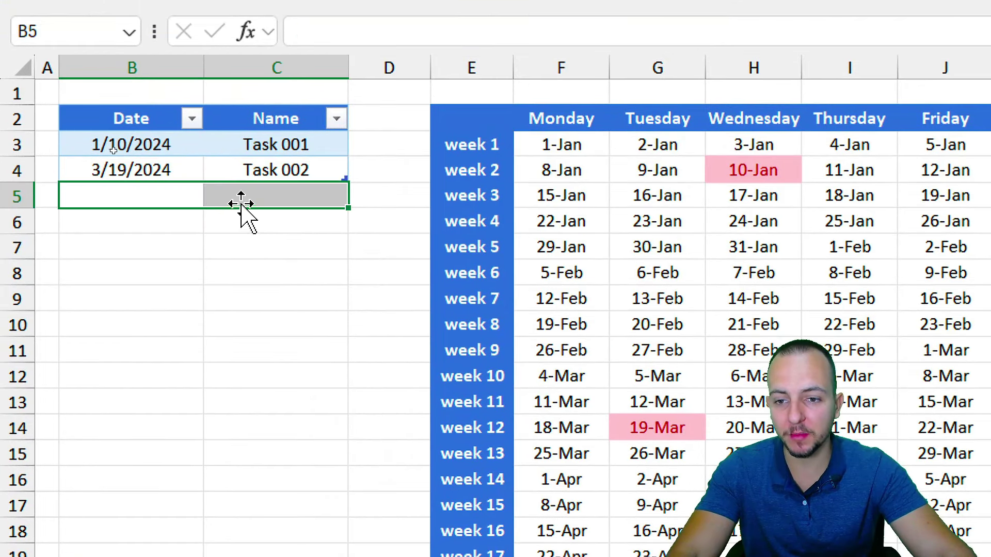
click(143, 197)
text(02/5/2024)
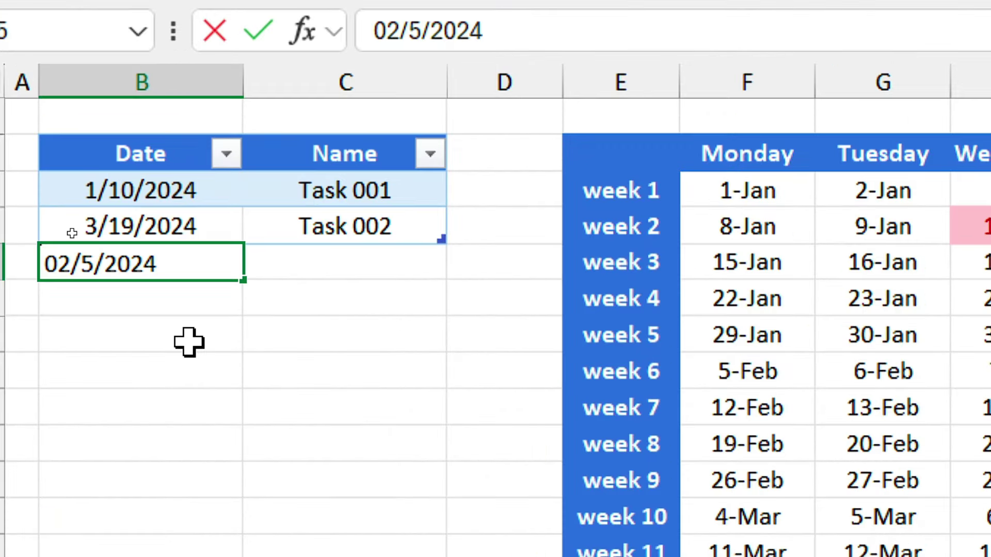
key(Return)
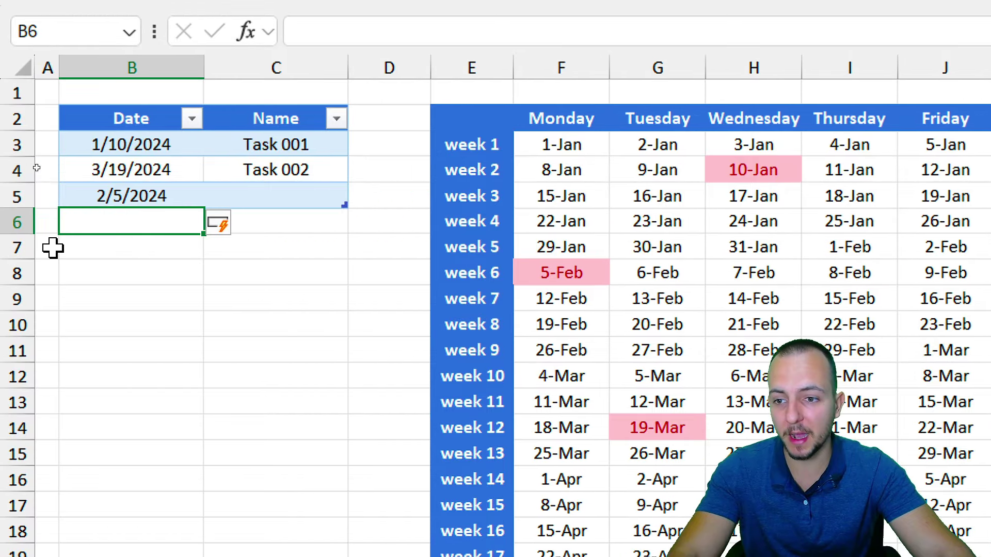
Review the task table's dates and names and look over the calendar down to its last week.
click(140, 195)
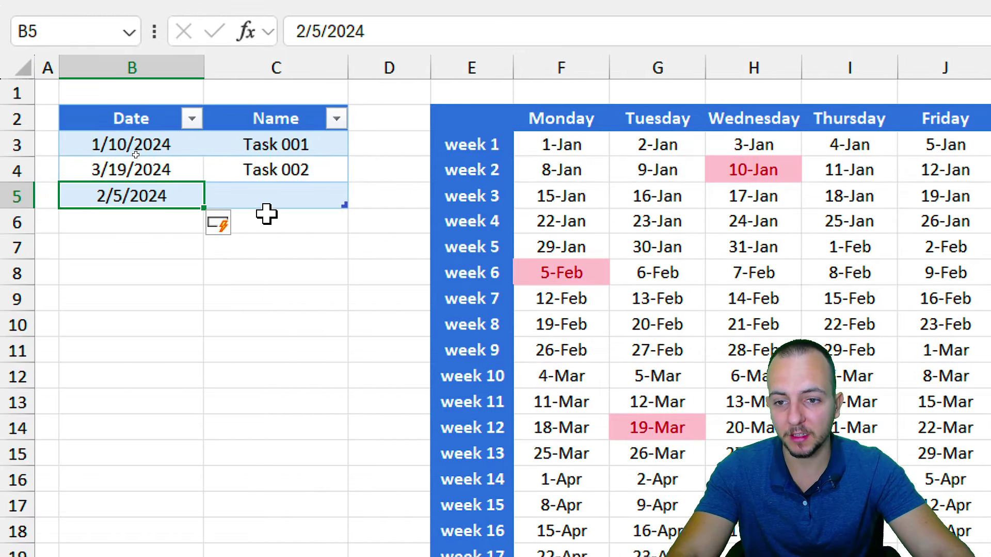
click(281, 201)
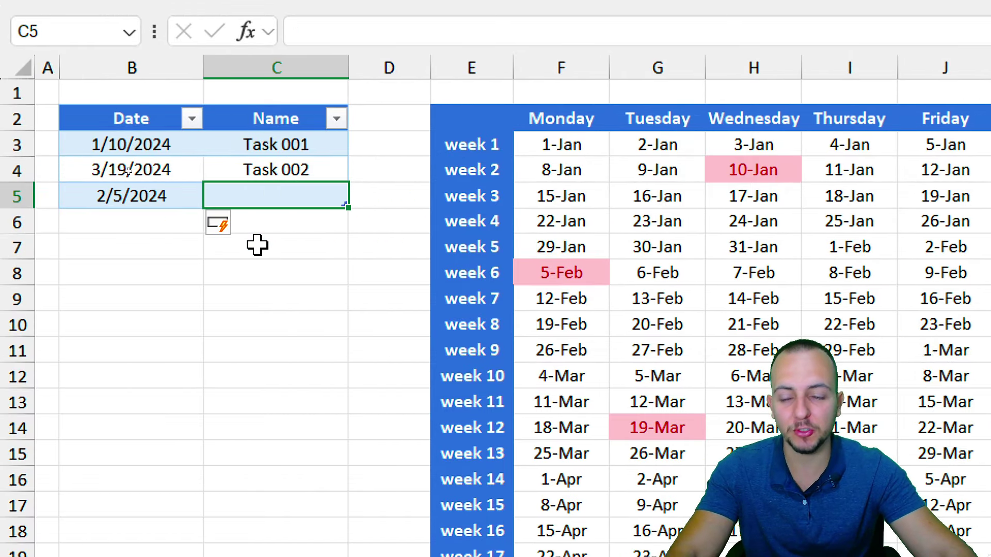
drag(149, 147, 132, 269)
click(161, 125)
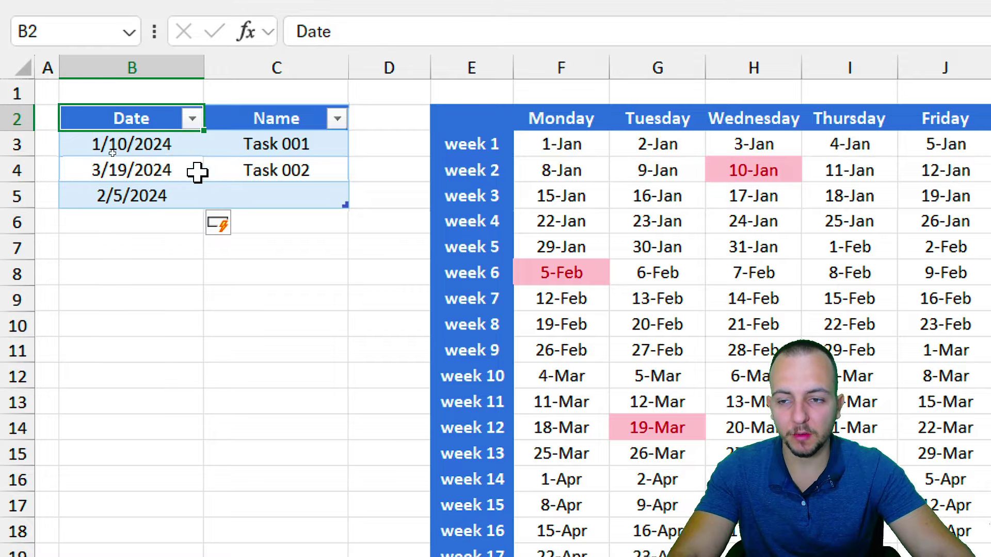
scroll(402, 500, down, 11)
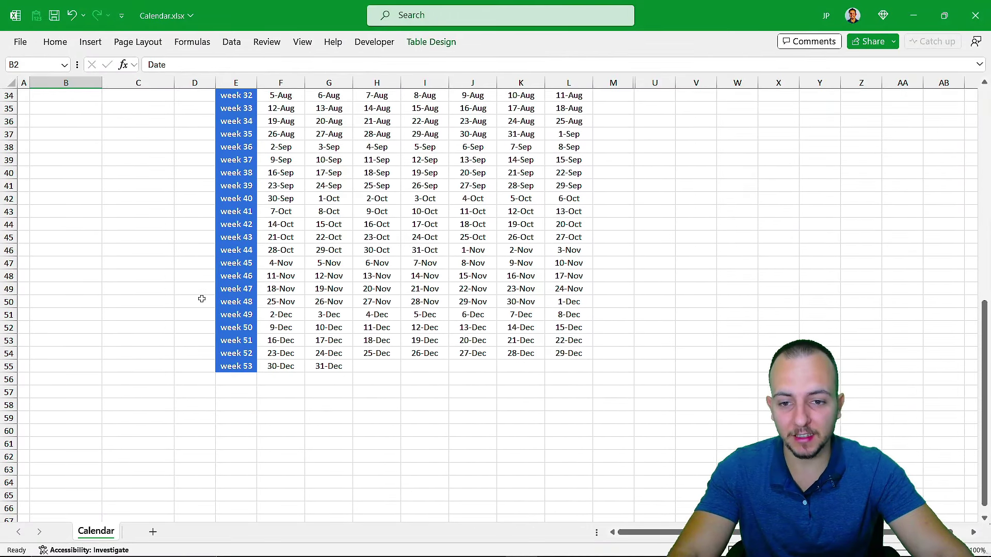
scroll(201, 299, down, 1)
scroll(201, 298, up, 12)
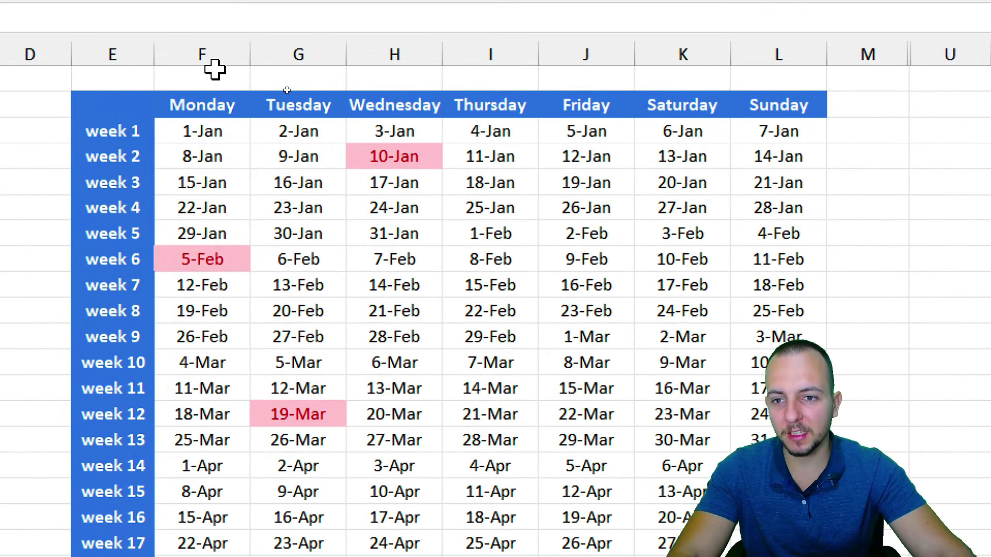
Examine the calendar's weekday columns and compare the highlighted dates 10-Jan, 5-Feb and 19-Mar with the task table.
click(211, 22)
click(297, 21)
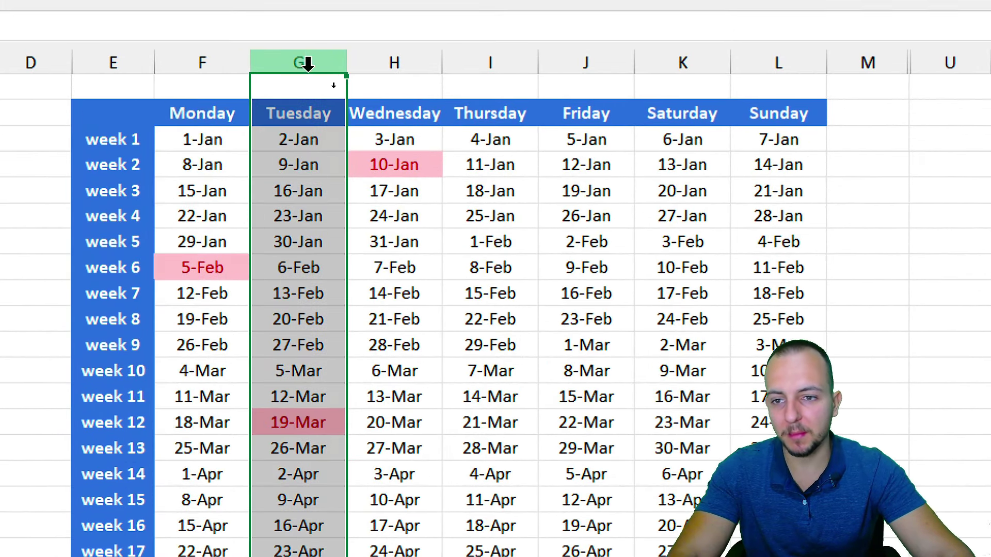
click(395, 65)
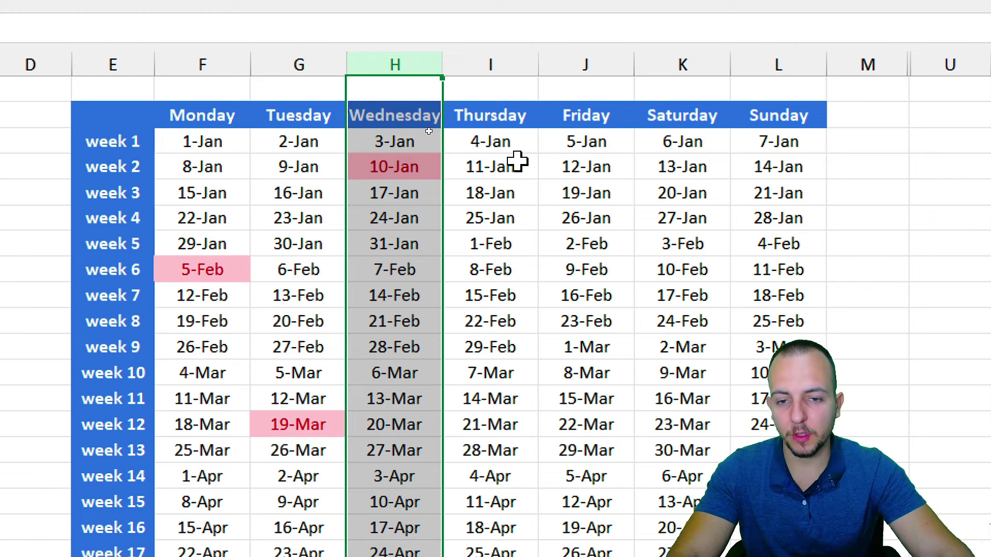
click(400, 173)
click(223, 268)
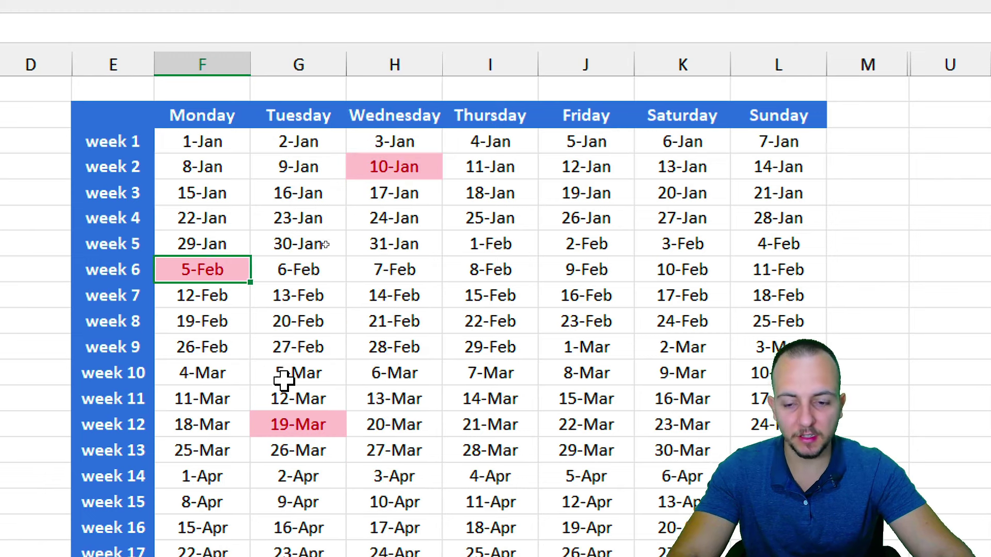
click(298, 424)
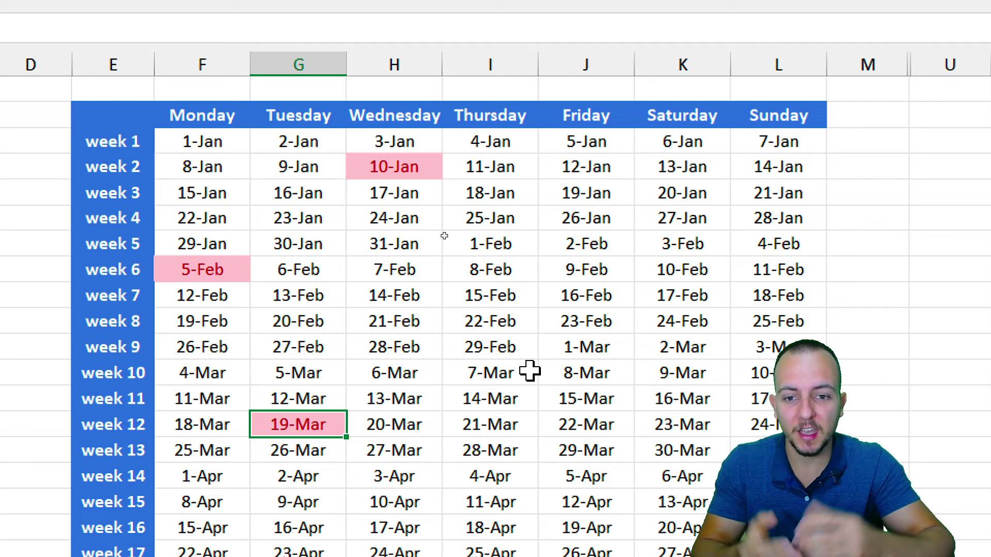
click(382, 168)
click(231, 268)
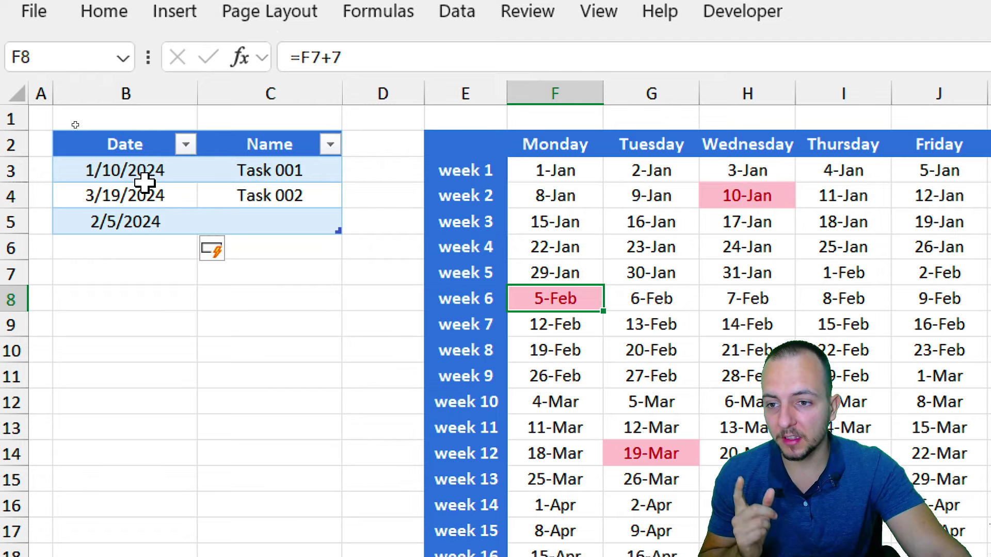
drag(147, 153, 271, 303)
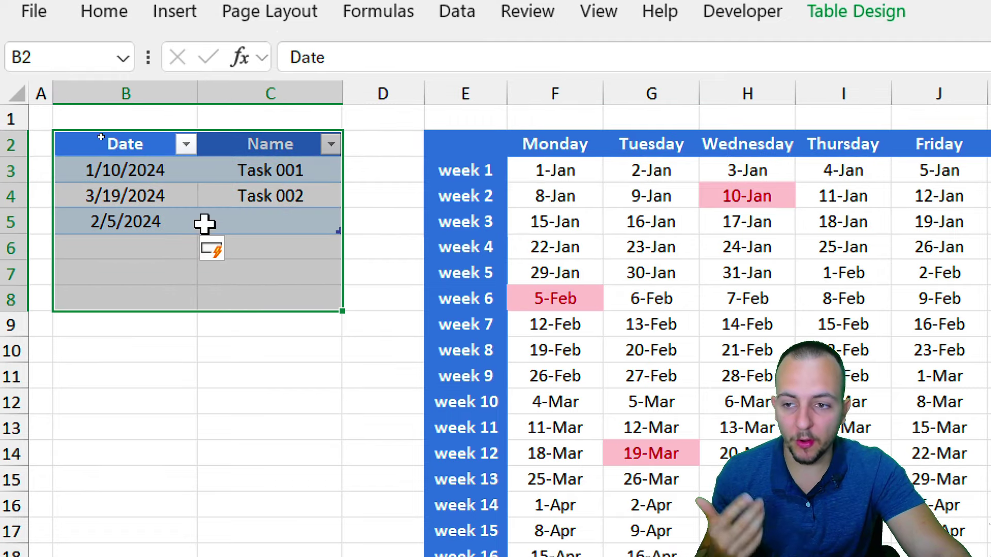
click(124, 143)
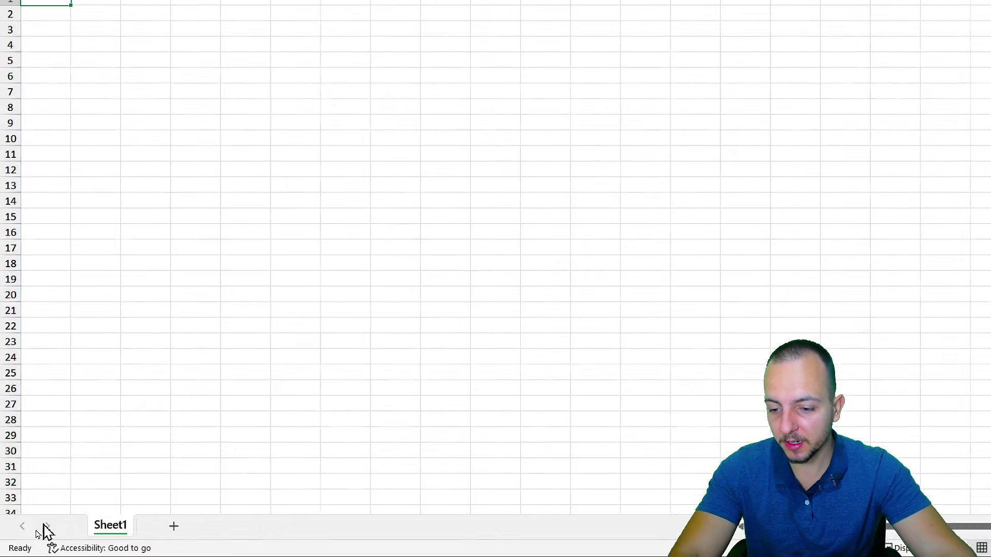
Rename Sheet1 of the blank workbook as Calendar.
right_click(198, 508)
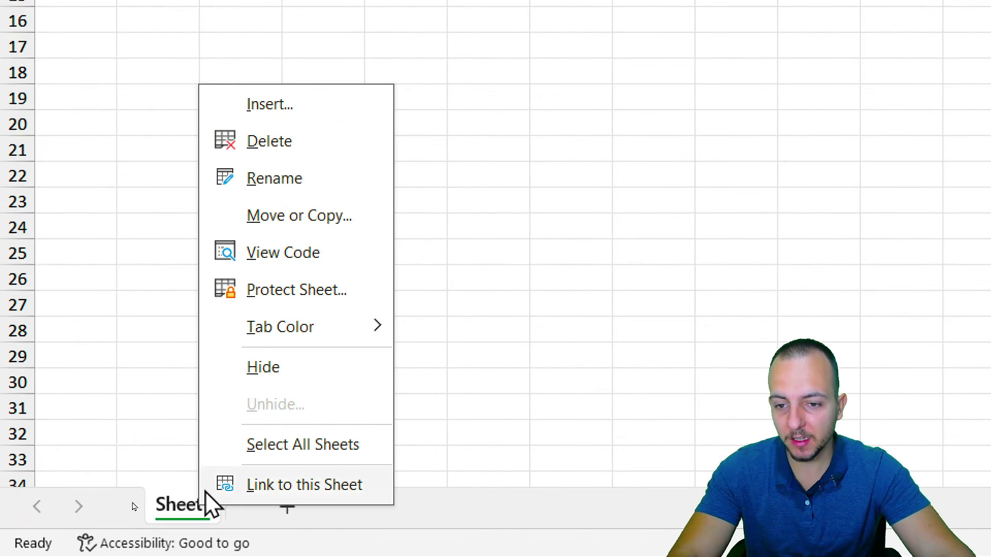
click(349, 177)
text(Calendar)
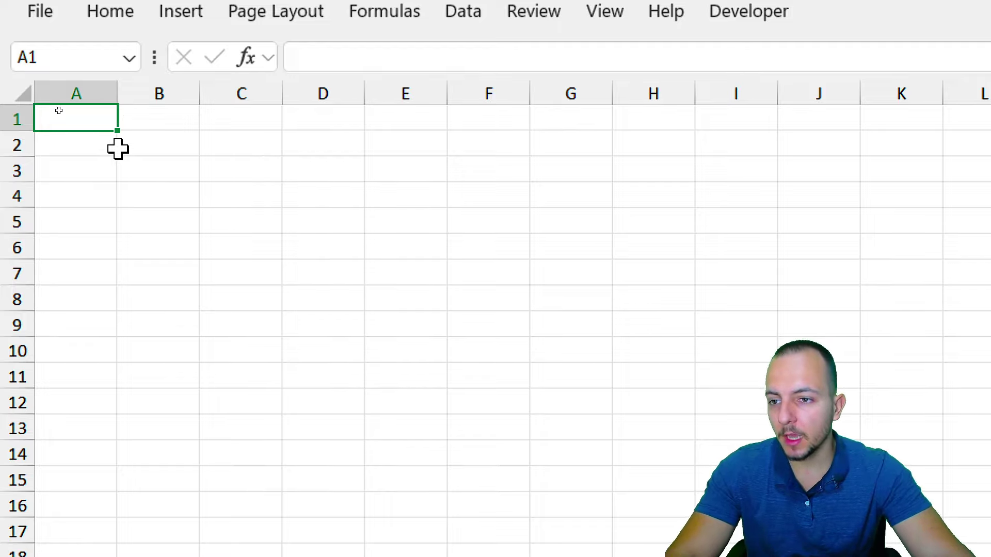
click(79, 94)
click(155, 93)
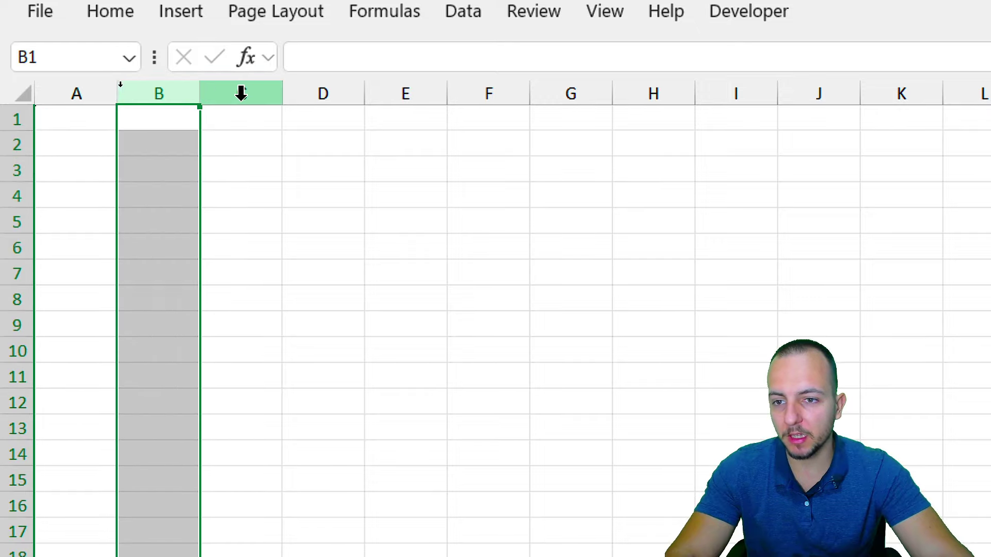
click(239, 93)
click(305, 93)
drag(62, 93, 295, 83)
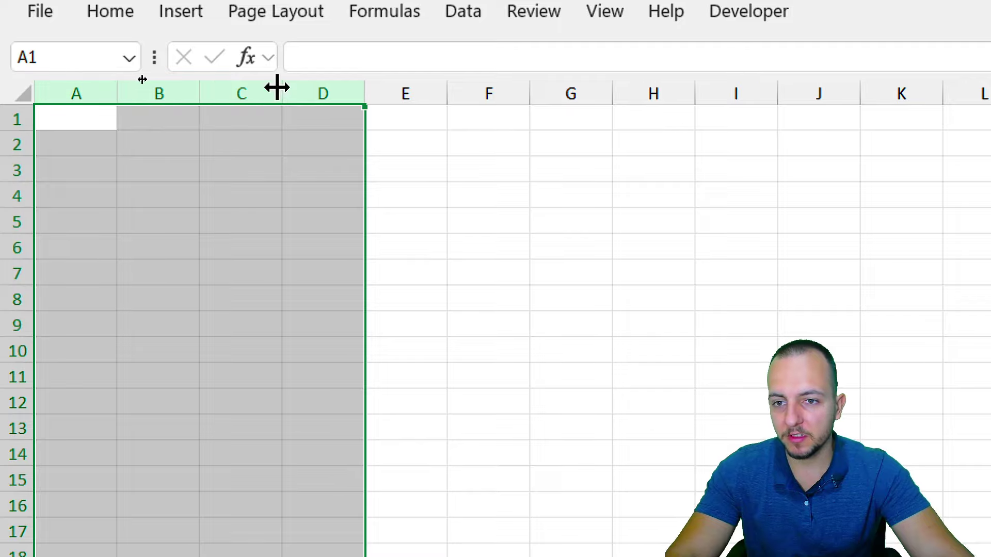
click(413, 88)
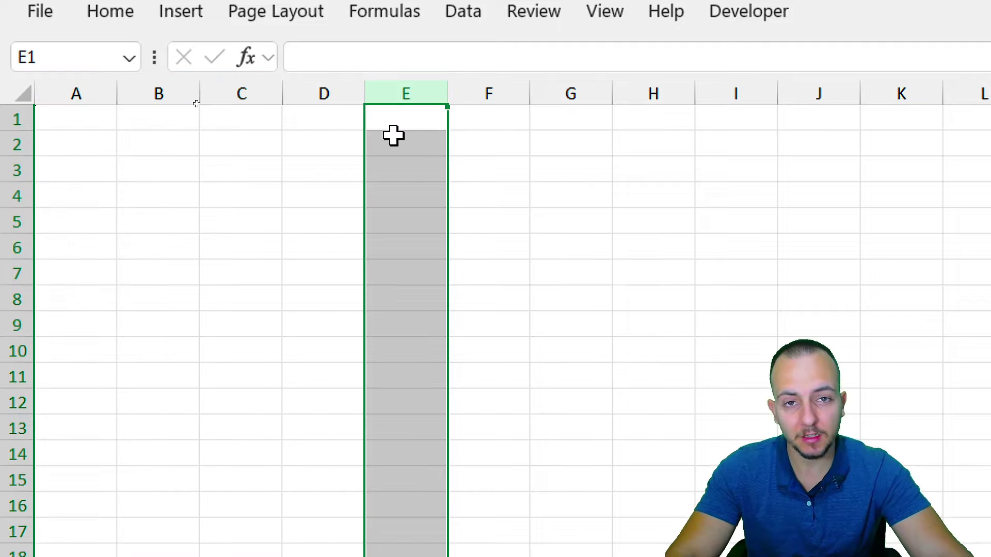
Enter the first row label "week 1" in cell E3, leaving columns A to D free.
click(404, 172)
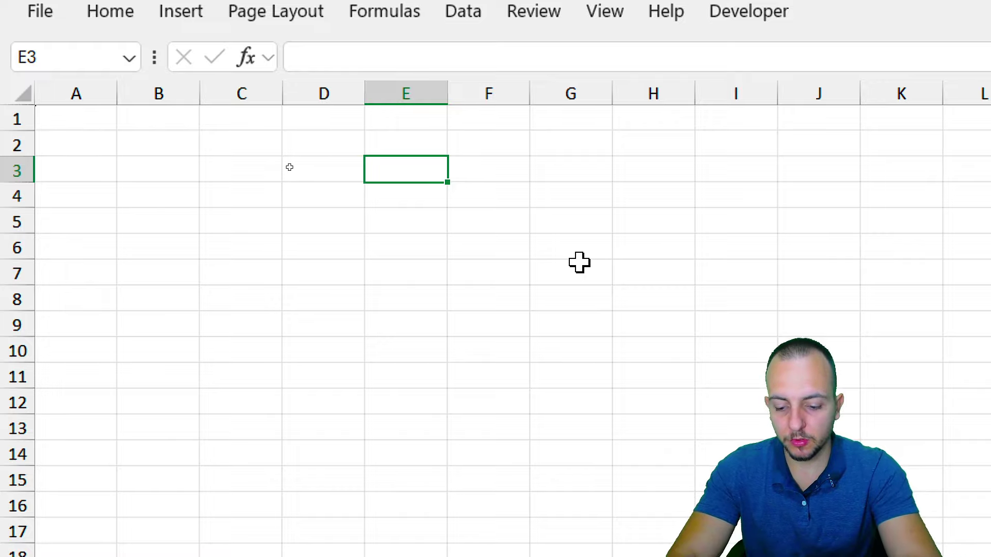
text(week 1)
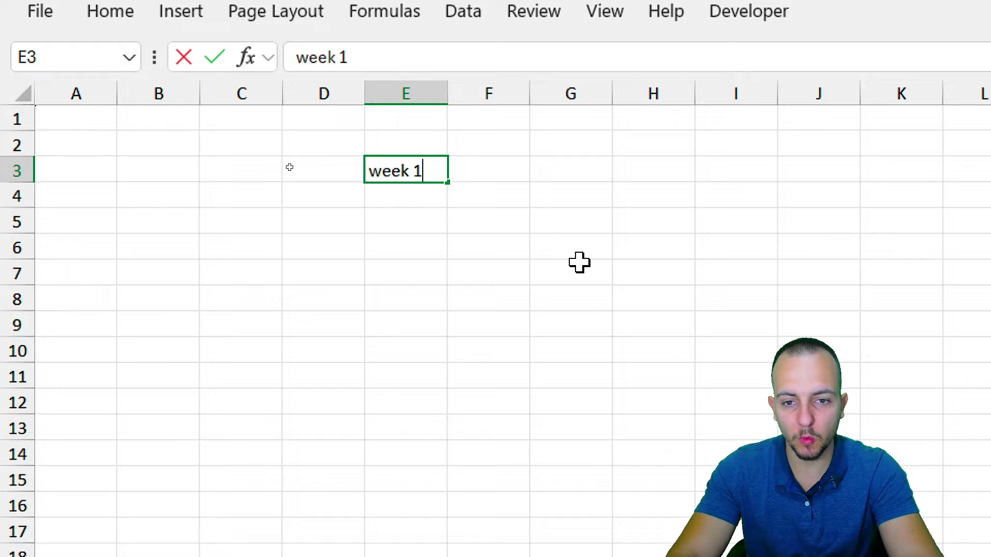
key(Return)
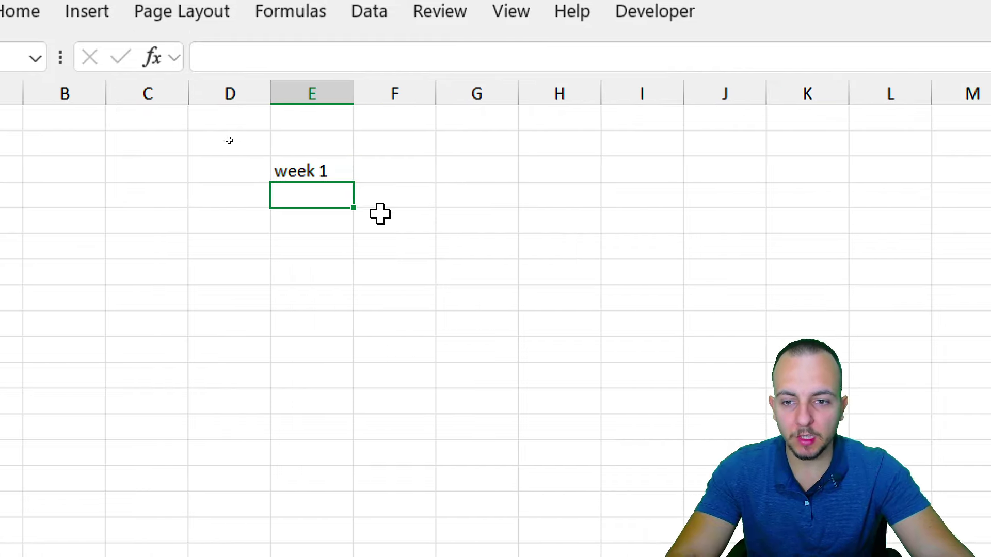
Fill the week labels down column E from week 1 to week 52.
click(417, 170)
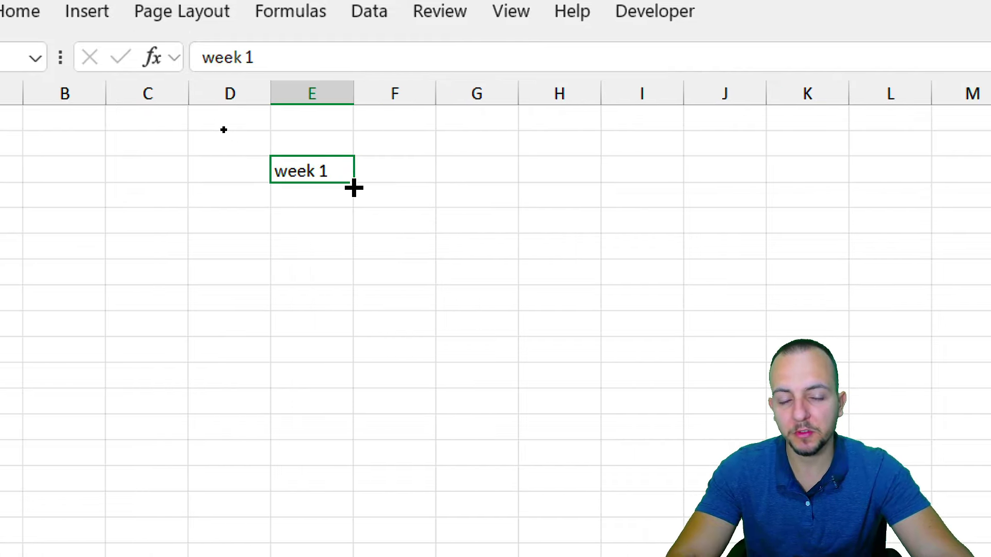
mouse_move(358, 182)
mouse_down()
mouse_move(336, 193)
mouse_move(361, 164)
mouse_up()
drag(371, 227, 376, 333)
drag(360, 308, 392, 309)
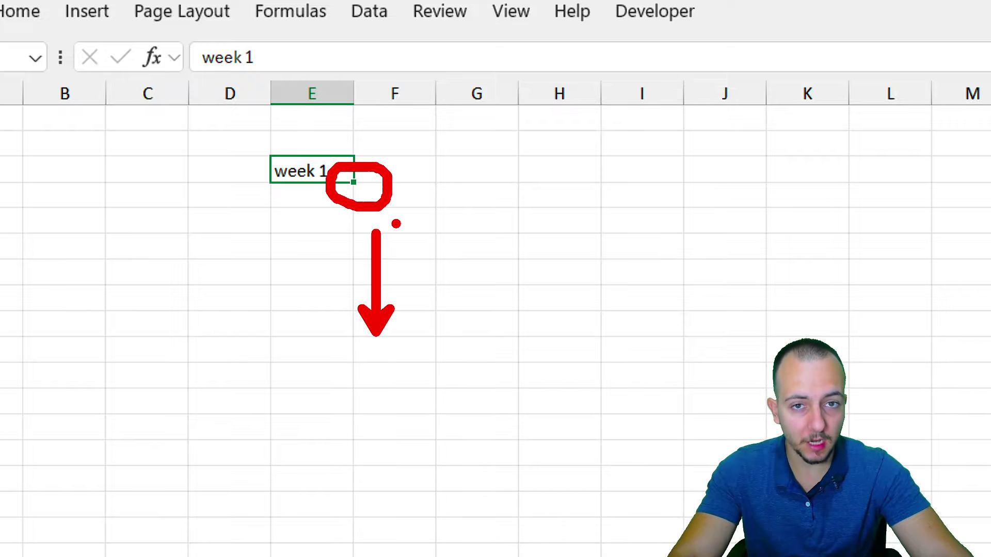
key(Escape)
mouse_move(354, 182)
mouse_down()
mouse_move(349, 440)
mouse_move(330, 486)
mouse_move(332, 517)
mouse_move(329, 311)
mouse_move(322, 483)
mouse_up()
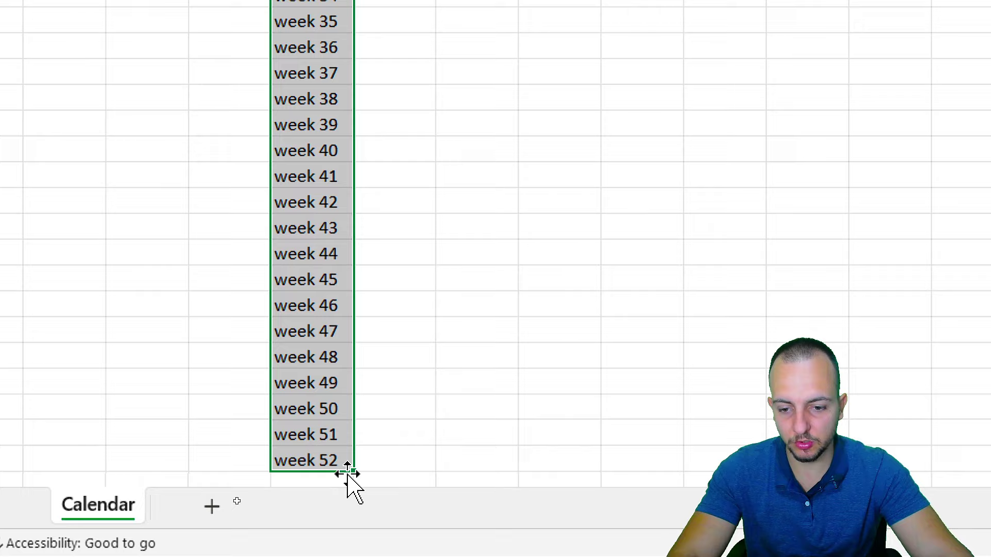
scroll(415, 402, down, 3)
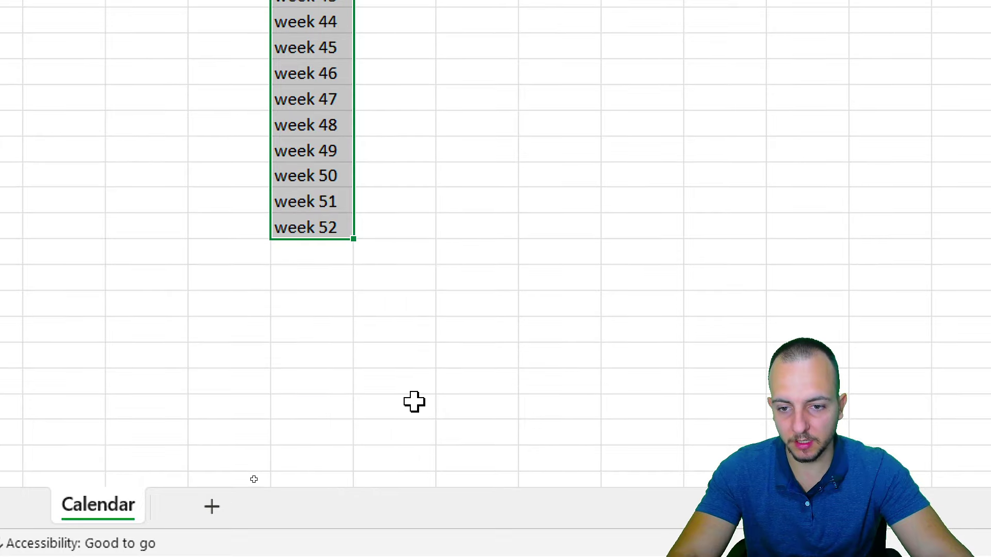
scroll(403, 391, up, 10)
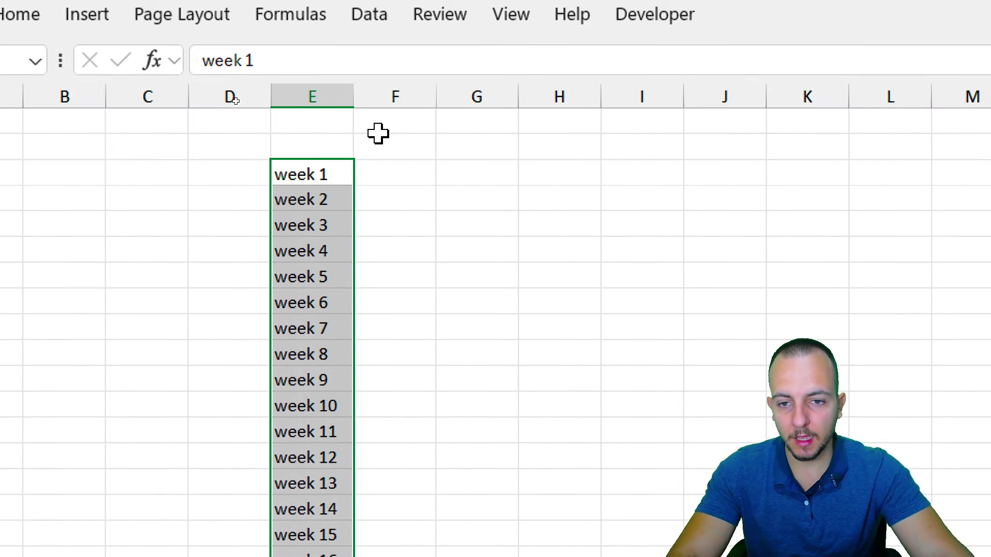
Enter Monday in cell F2 and fill the weekday headers across row 2 to Sunday in L2.
click(386, 151)
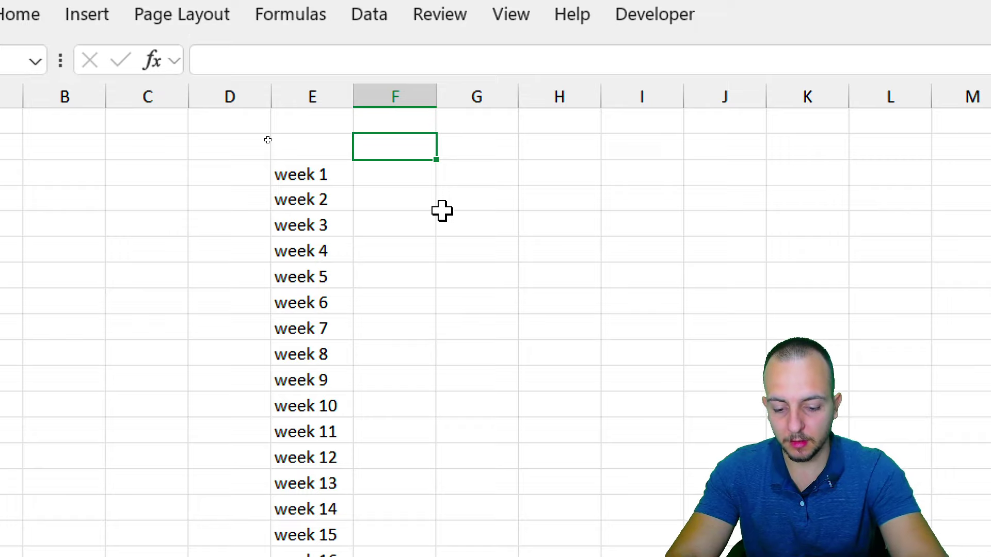
text(Monday)
key(Return)
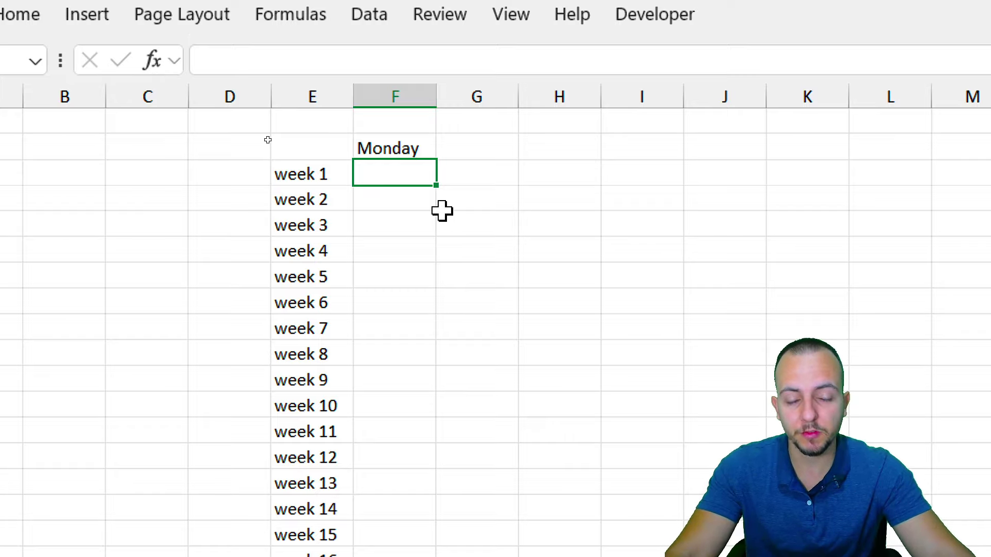
click(393, 148)
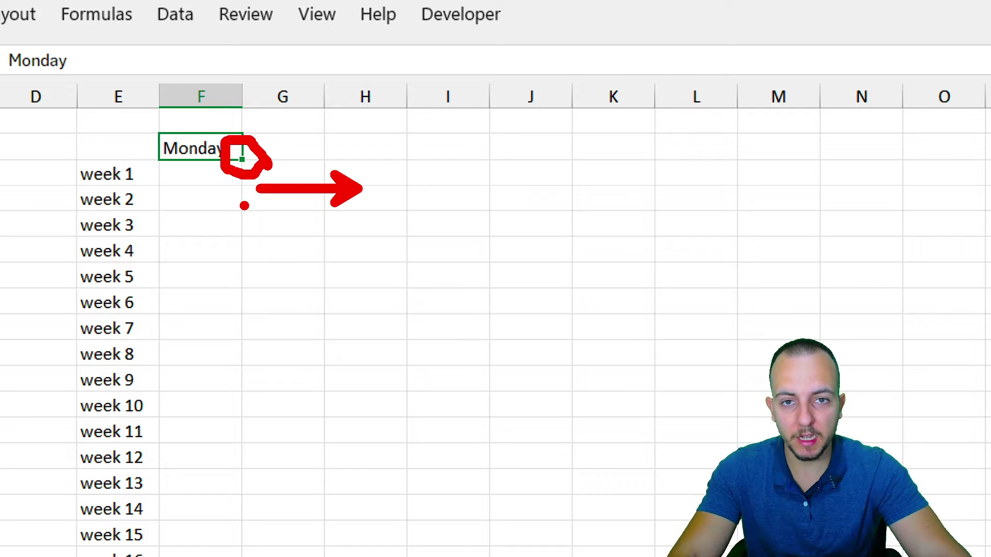
drag(241, 160, 728, 150)
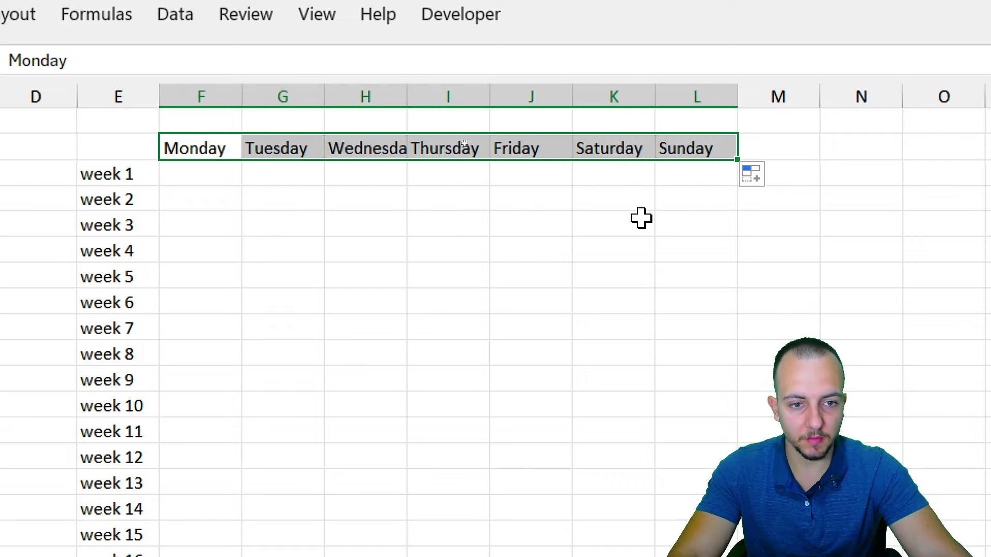
click(639, 220)
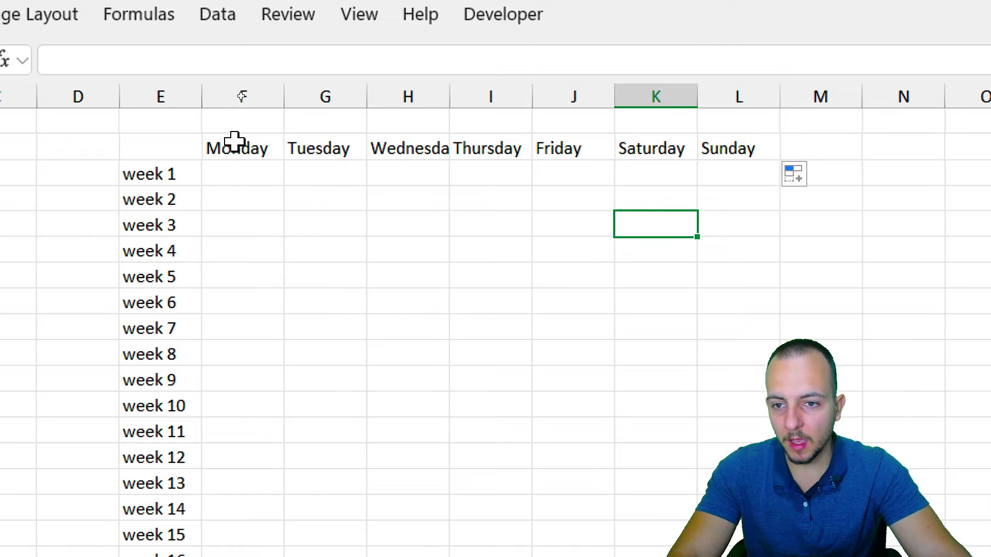
Widen columns F through L equally so that the full Wednesday header fits in its cell.
drag(260, 85, 736, 93)
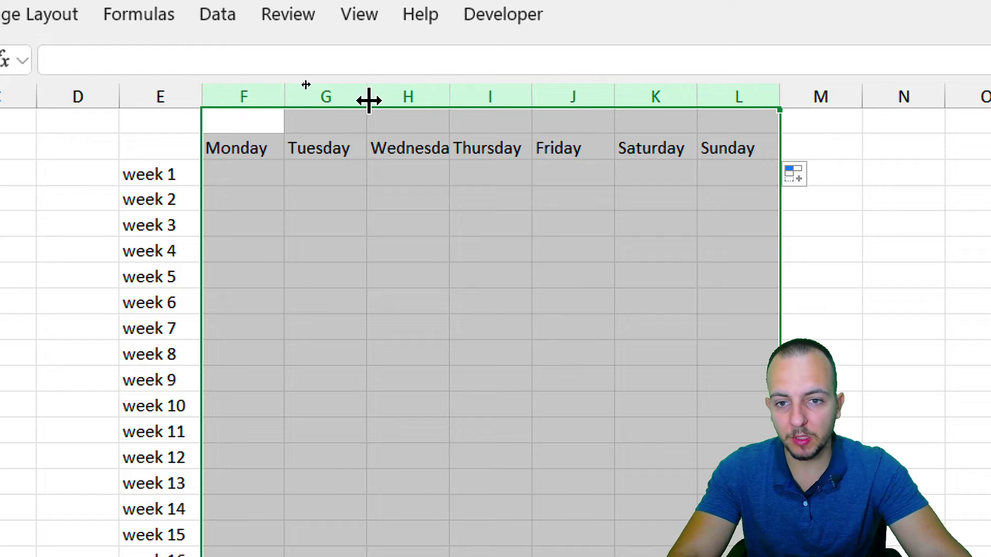
drag(362, 99, 373, 96)
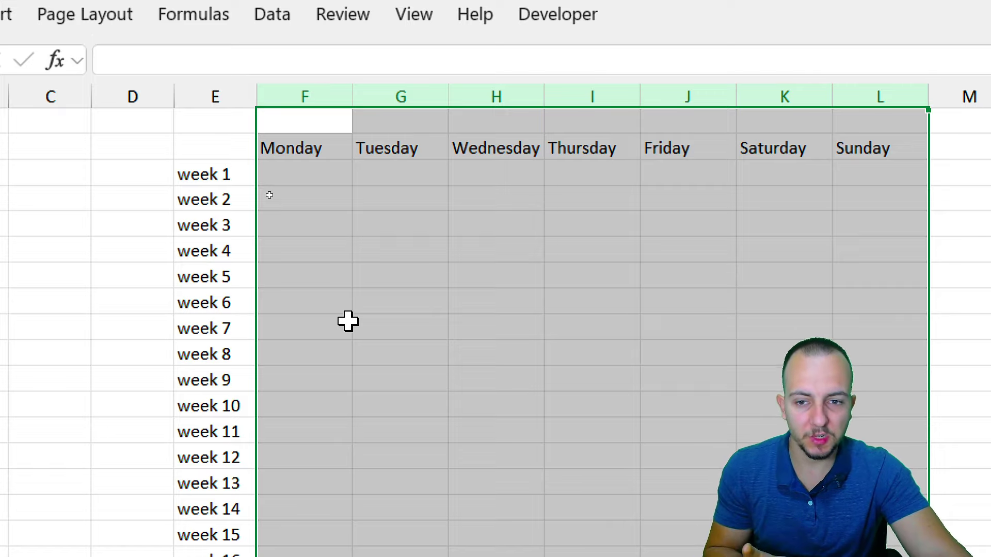
Enter the date 01/01/2024 in cell F3, the Monday of week 1.
click(305, 170)
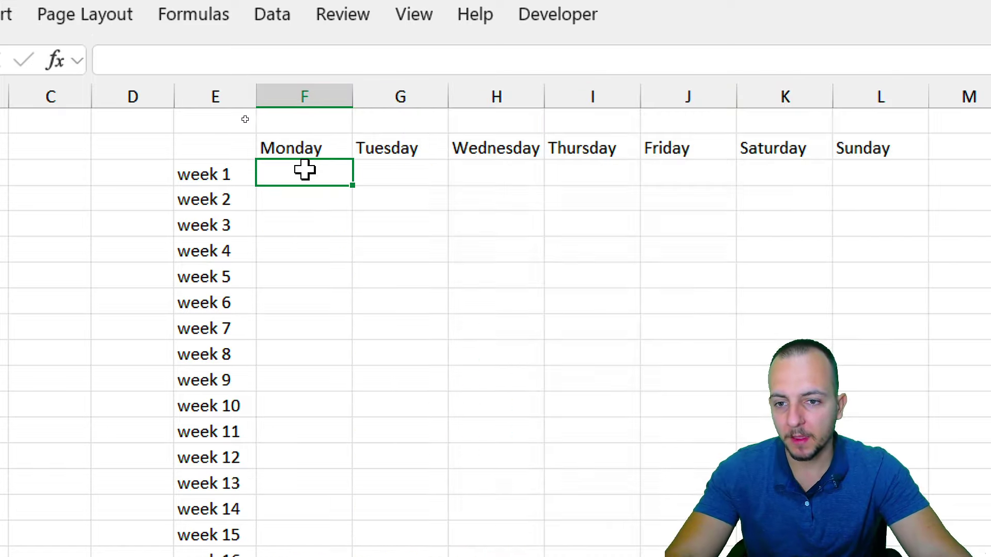
mouse_move(333, 172)
mouse_down()
mouse_move(283, 194)
mouse_move(327, 160)
mouse_move(315, 161)
mouse_up()
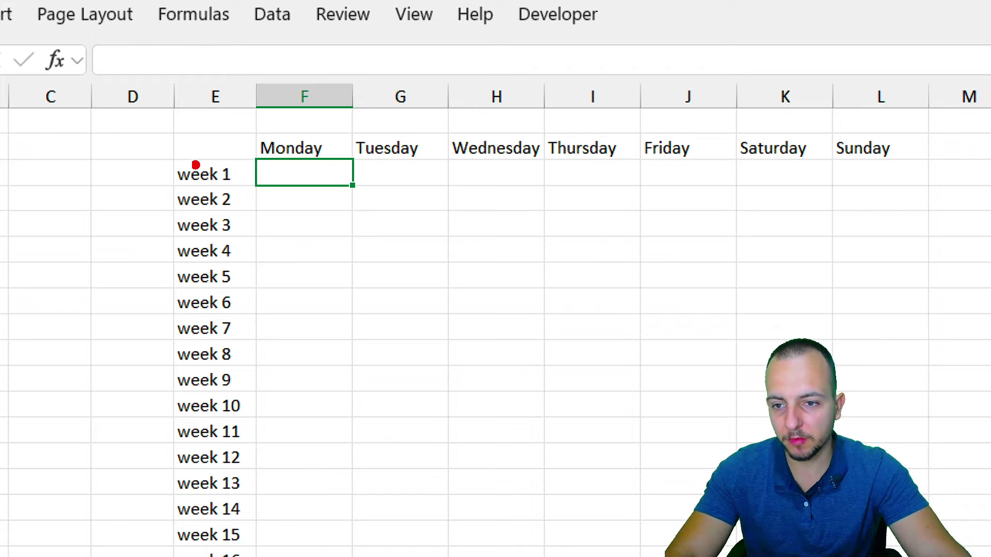
drag(196, 165, 176, 161)
mouse_move(292, 163)
mouse_down()
mouse_move(276, 190)
mouse_move(285, 170)
mouse_up()
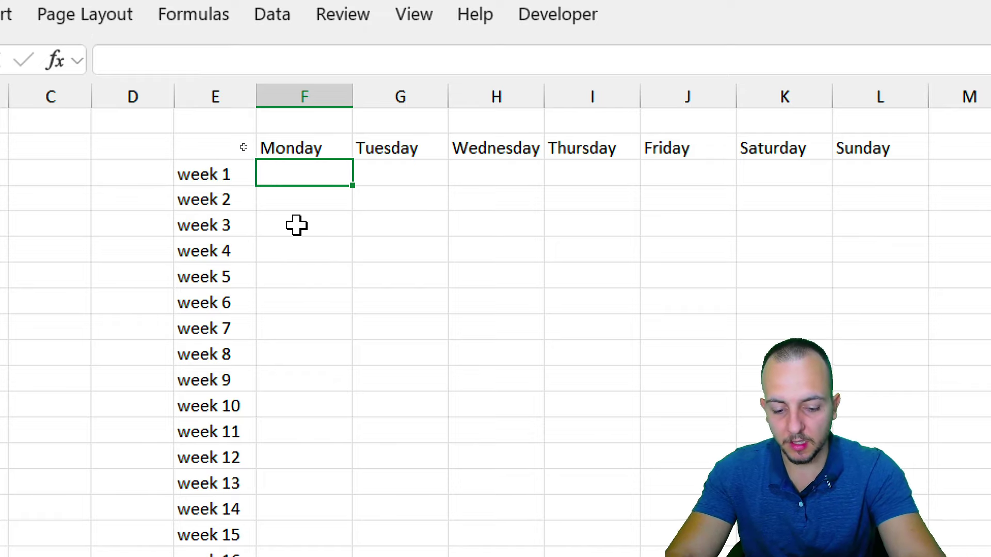
text(01/01)
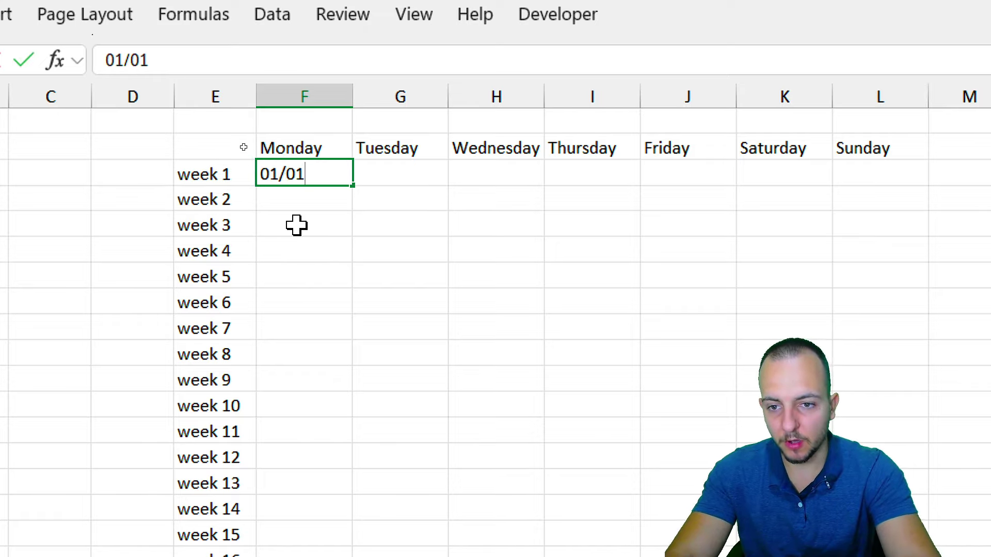
text(/2024)
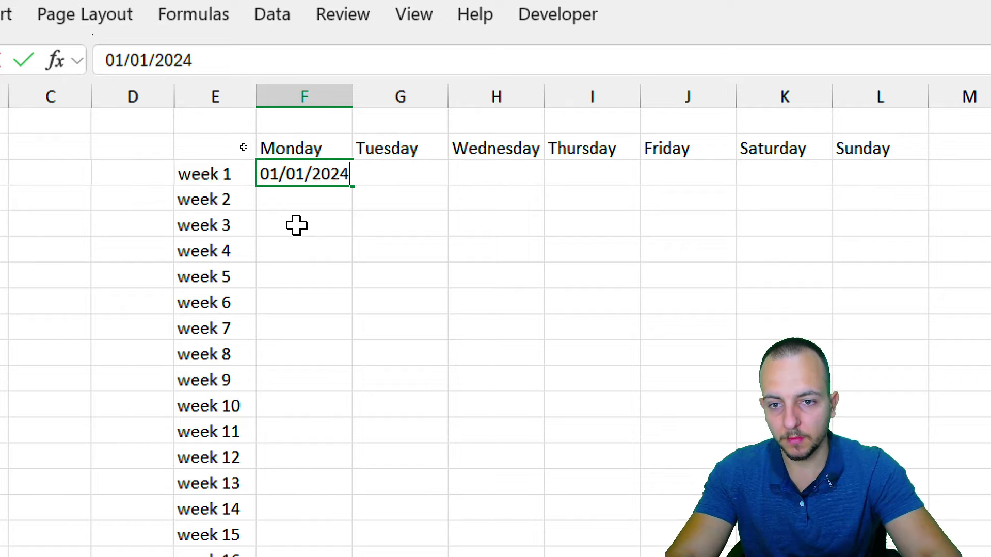
key(Return)
Enter the formula =F3+1 in cell G3 to give the Tuesday date of week 1.
click(308, 172)
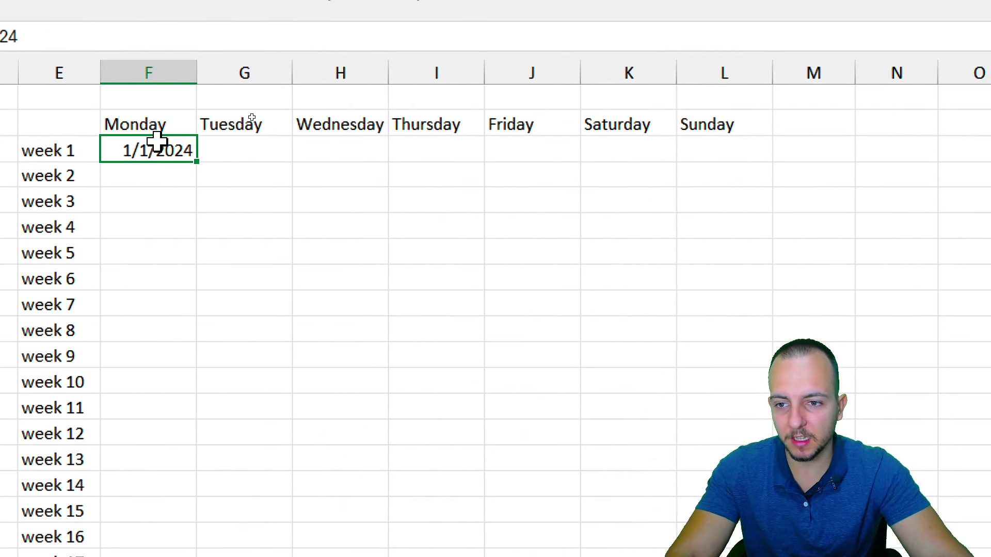
drag(158, 140, 814, 460)
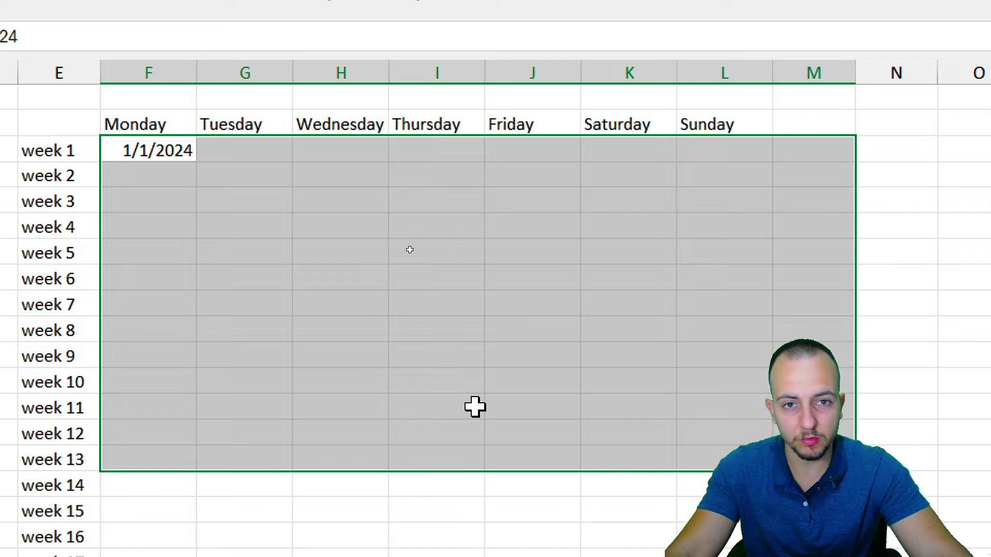
click(180, 150)
click(247, 142)
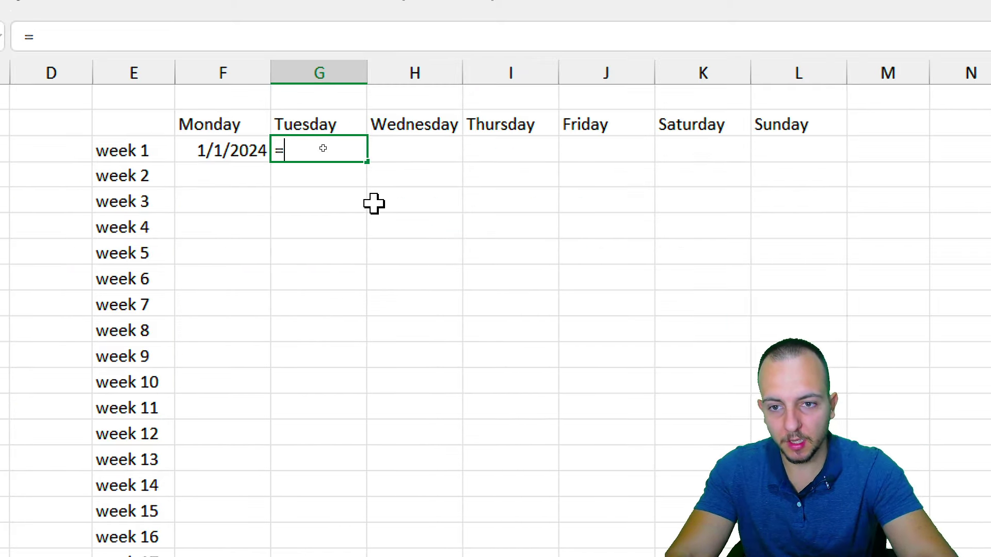
text(=)
click(217, 154)
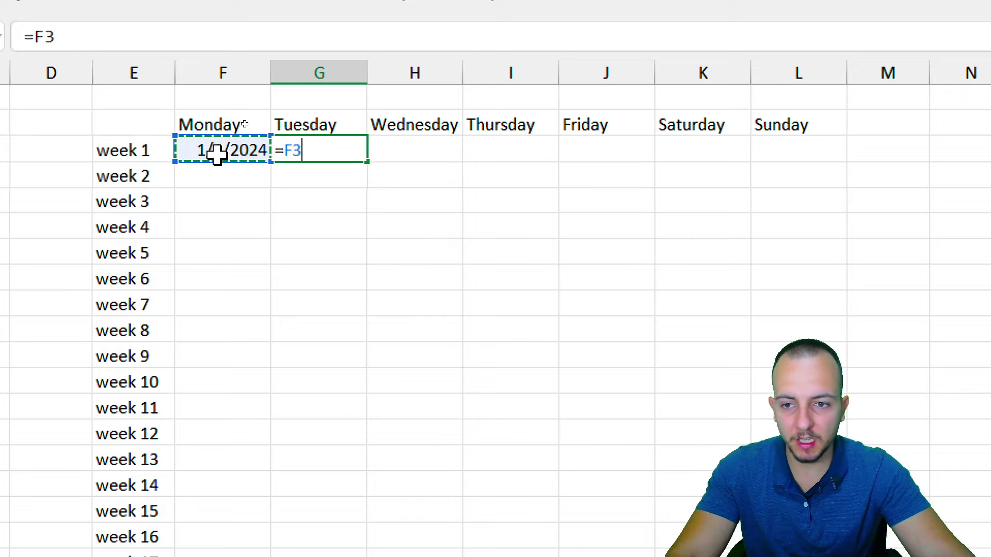
text(+1)
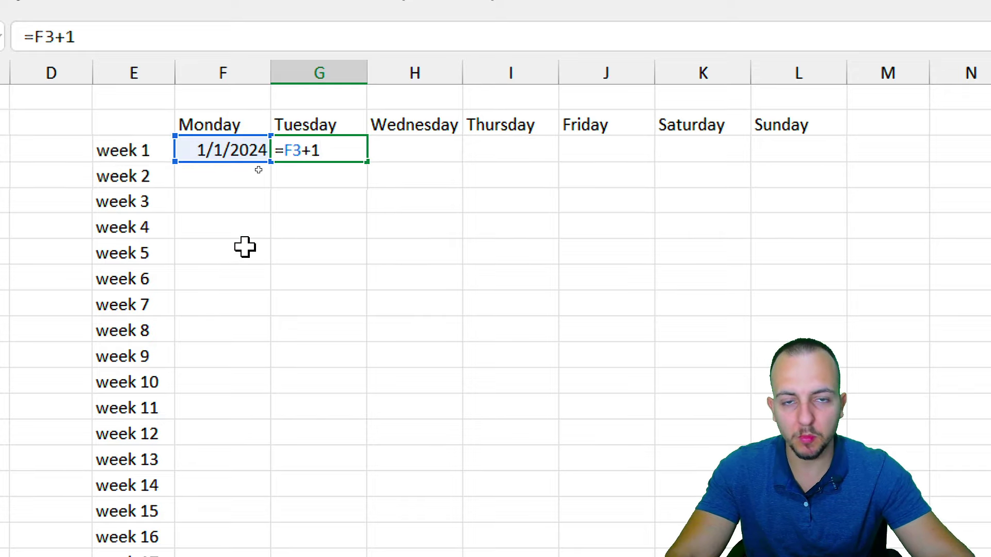
key(Return)
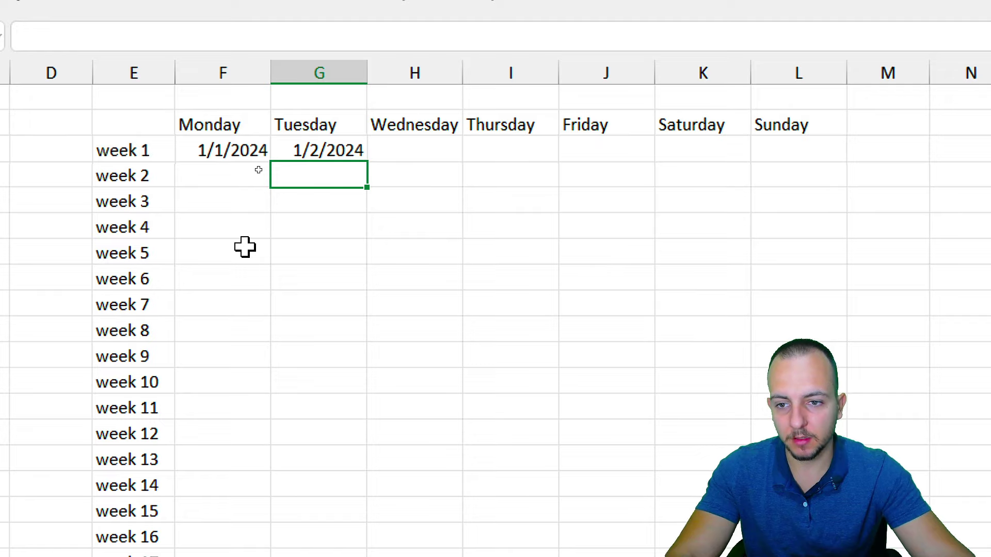
Fill the G3 formula across row 3 to Sunday in L3 and check the formula in the Thursday cell.
click(351, 151)
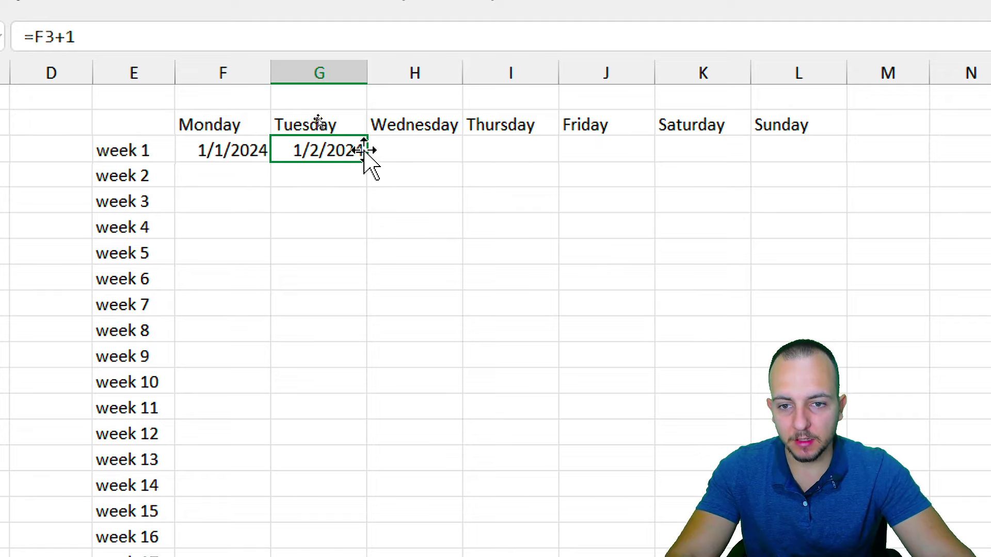
drag(368, 162, 818, 150)
double_click(509, 150)
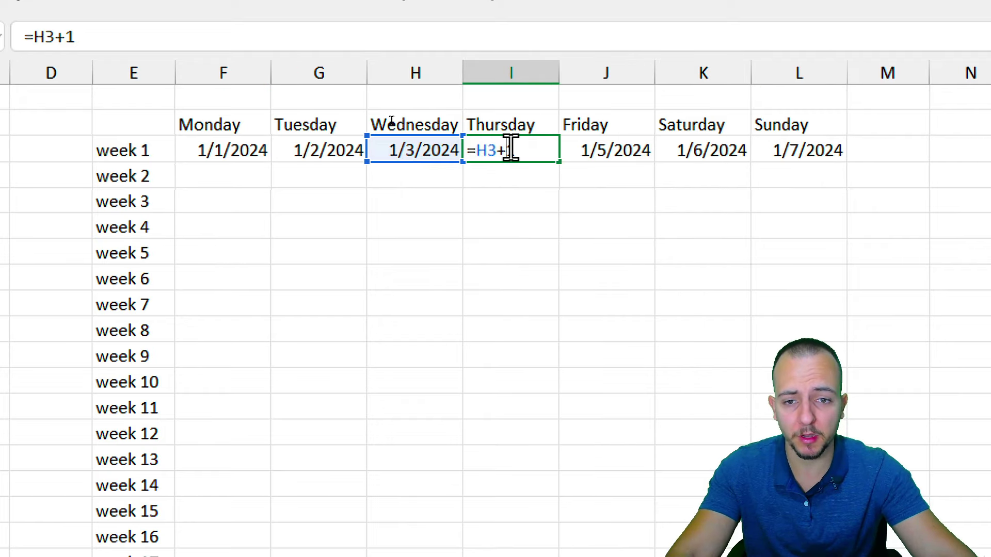
key(Escape)
Enter the formula =F3+7 in cell F4 to give the Monday date of week 2.
click(124, 176)
click(202, 176)
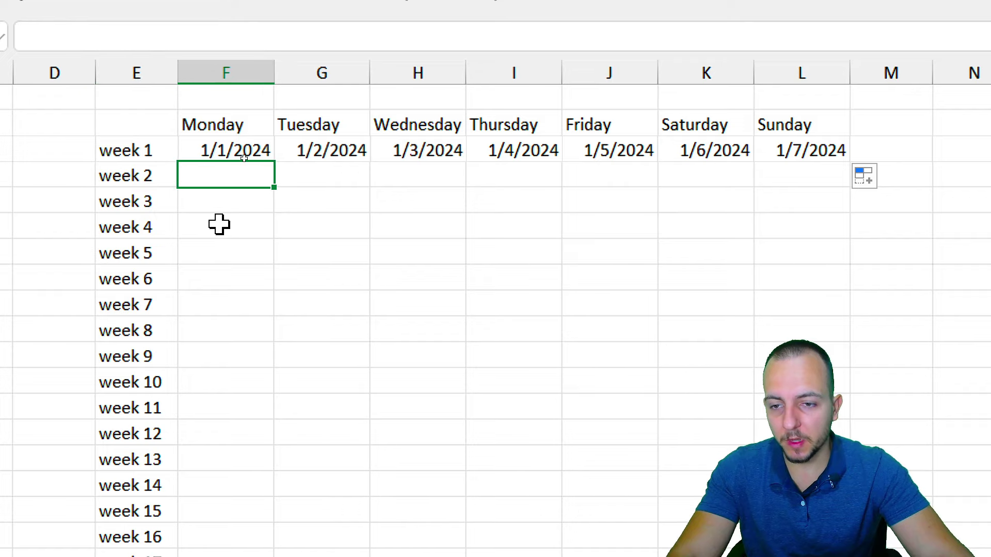
text(=)
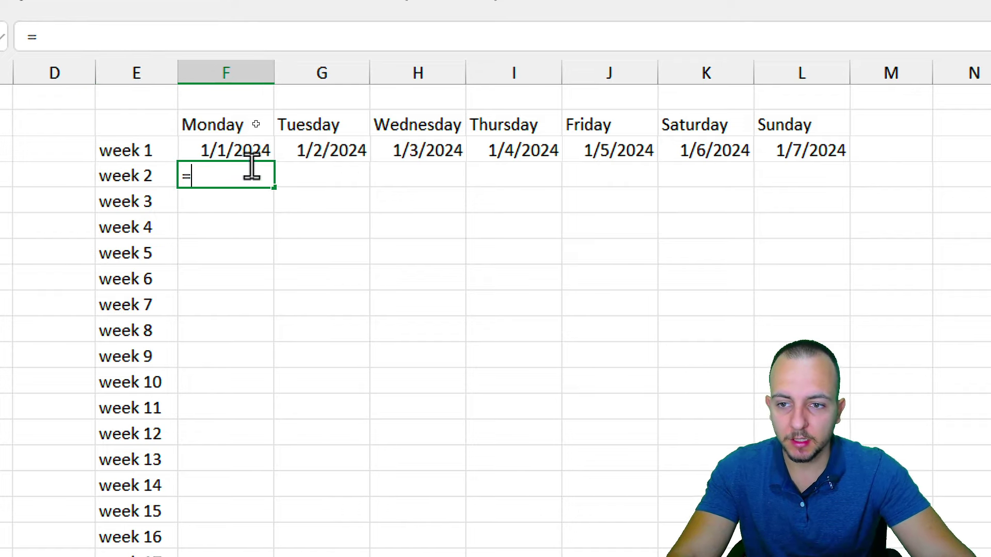
click(237, 149)
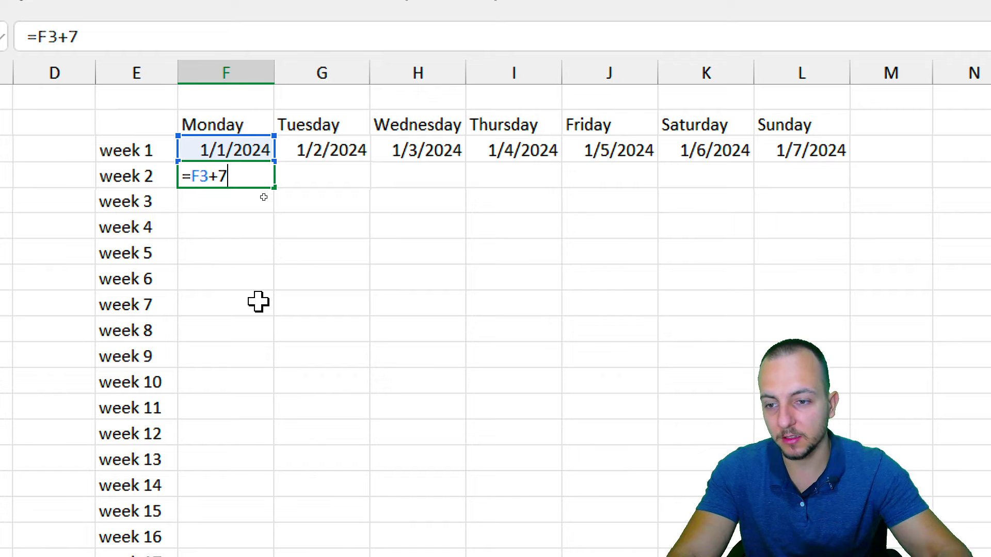
key(Return)
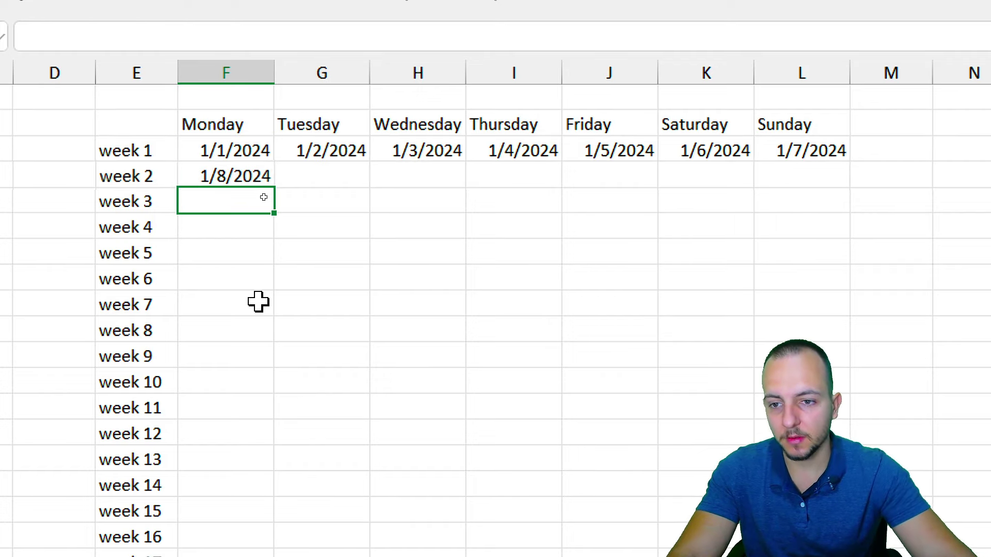
Fill the F4 formula across to the Sunday column and down through the week 52 row.
click(258, 170)
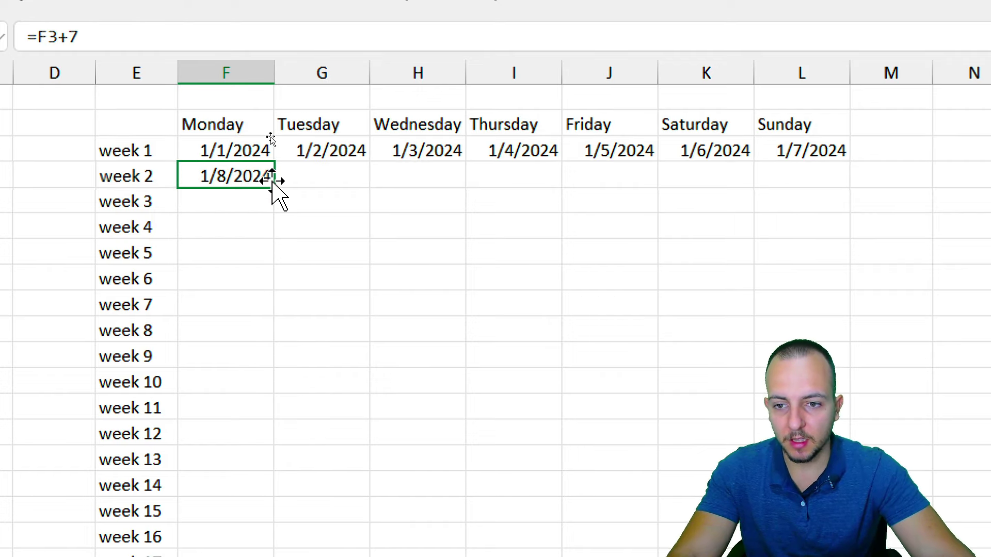
drag(274, 191, 841, 173)
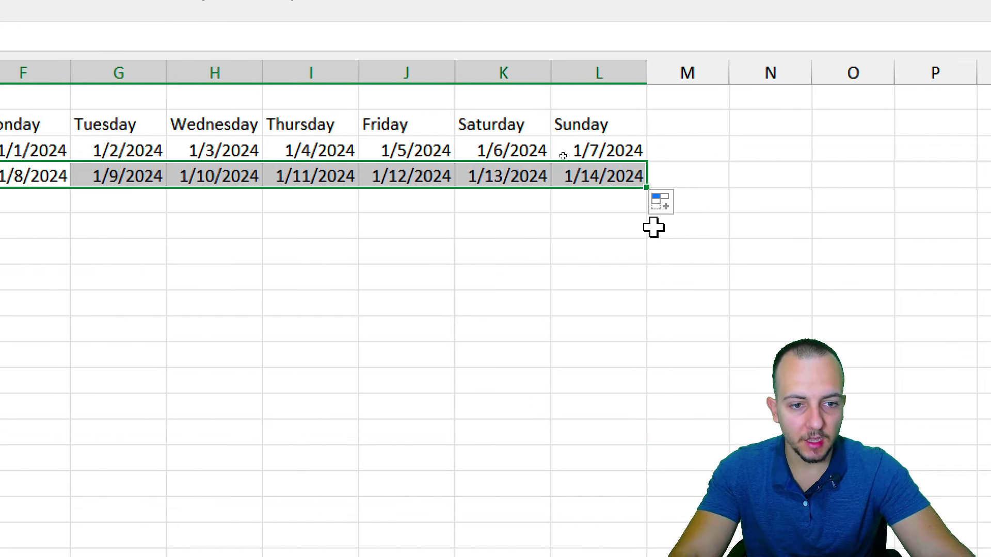
drag(645, 186, 499, 76)
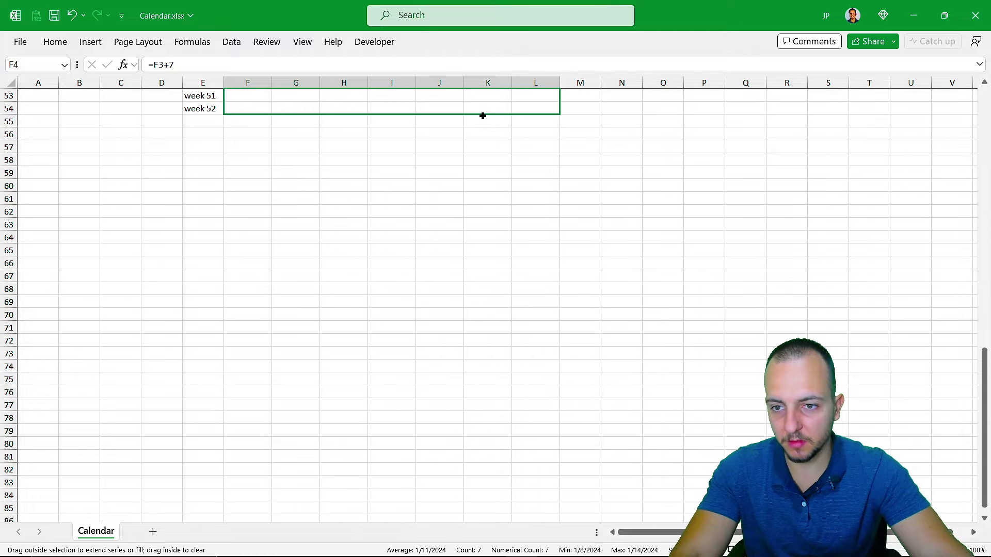
drag(482, 116, 482, 115)
scroll(383, 203, up, 15)
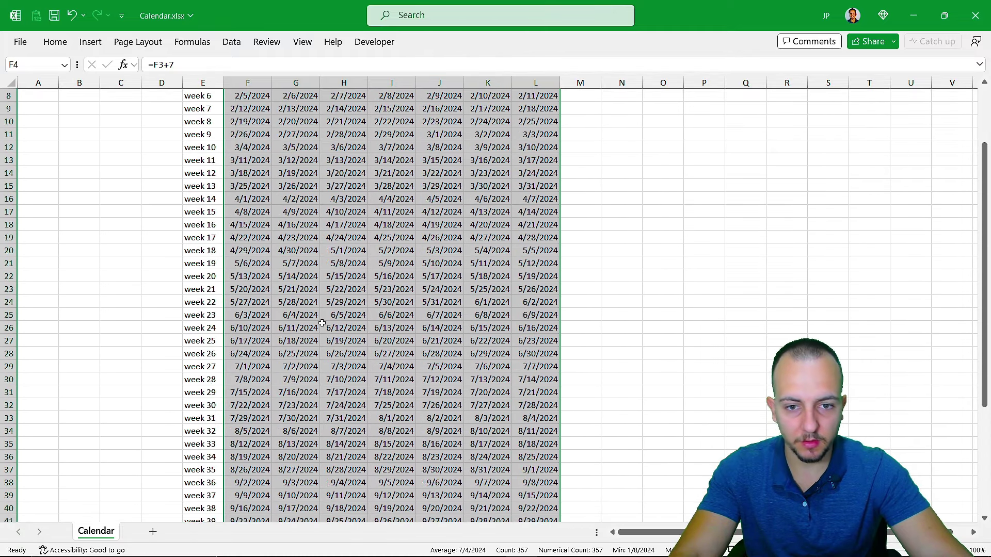
scroll(322, 323, up, 3)
click(289, 185)
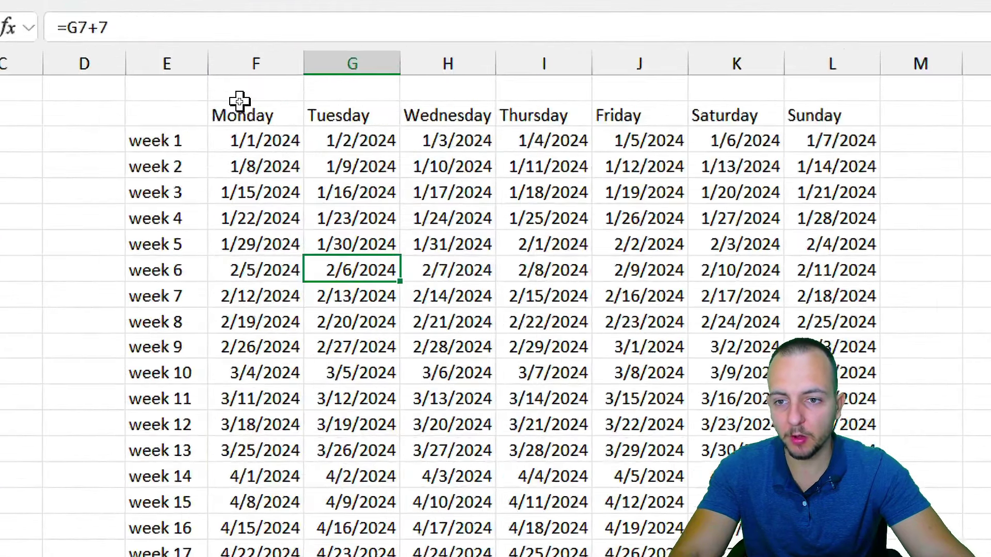
Extend the week 52 row, label and dates included, down one row to add week 53.
scroll(552, 348, down, 5)
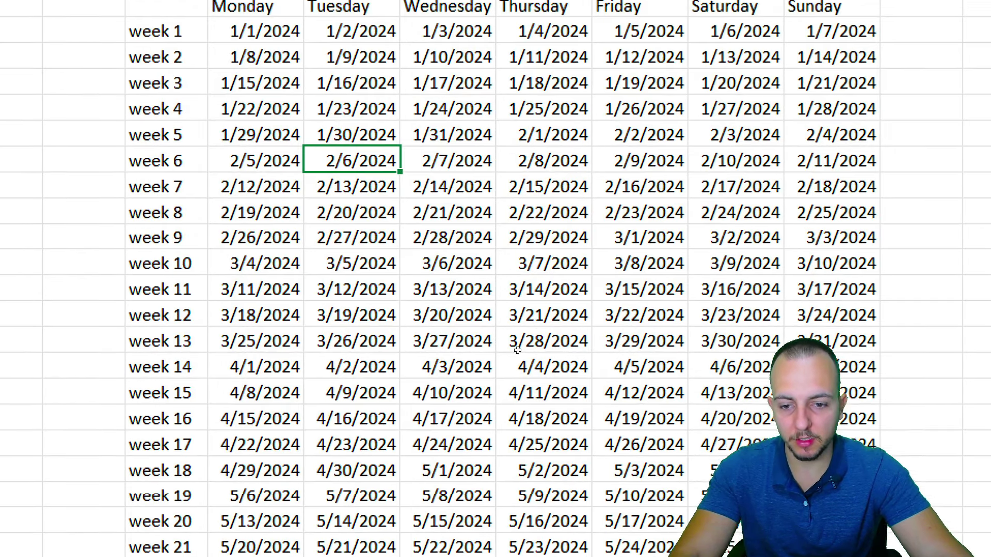
scroll(630, 339, down, 11)
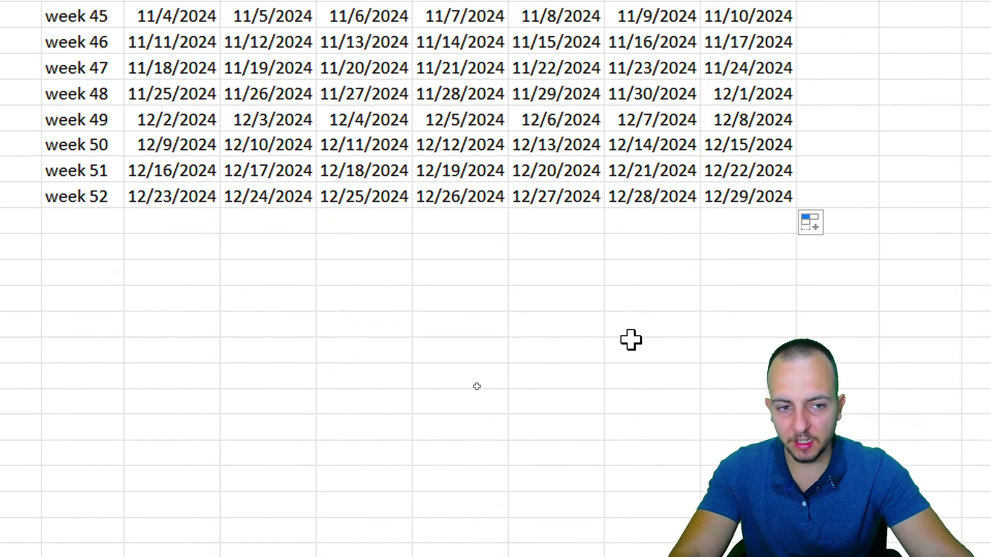
click(777, 204)
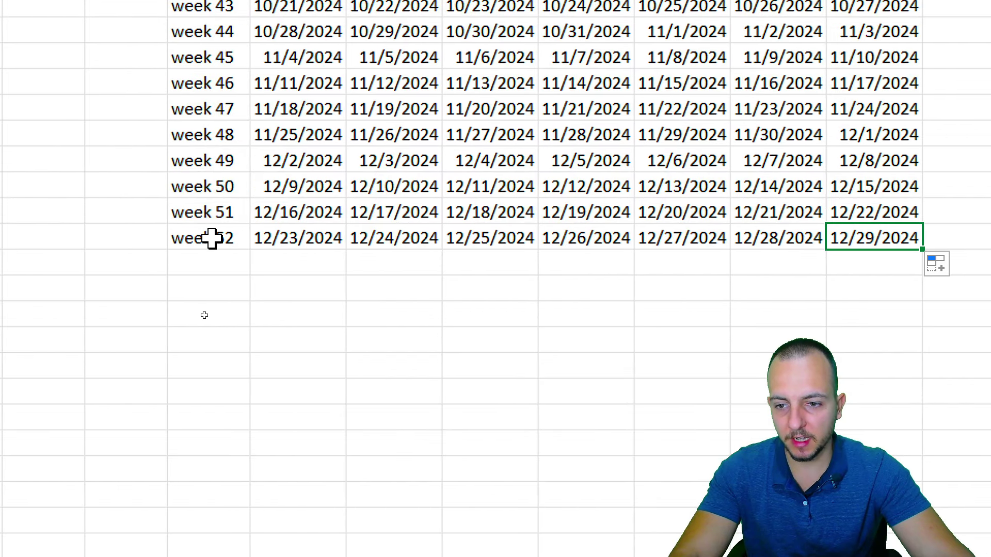
drag(211, 238, 858, 241)
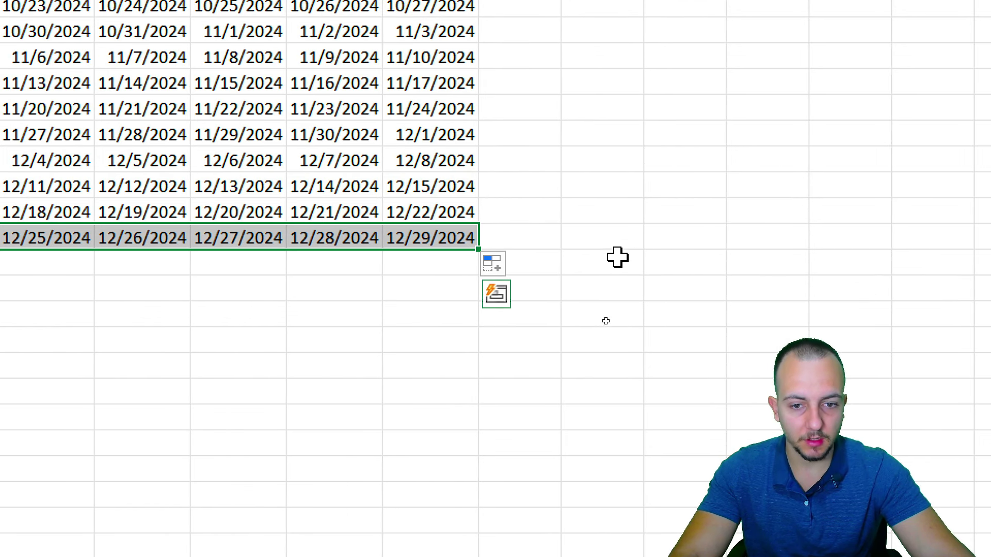
drag(479, 251, 467, 272)
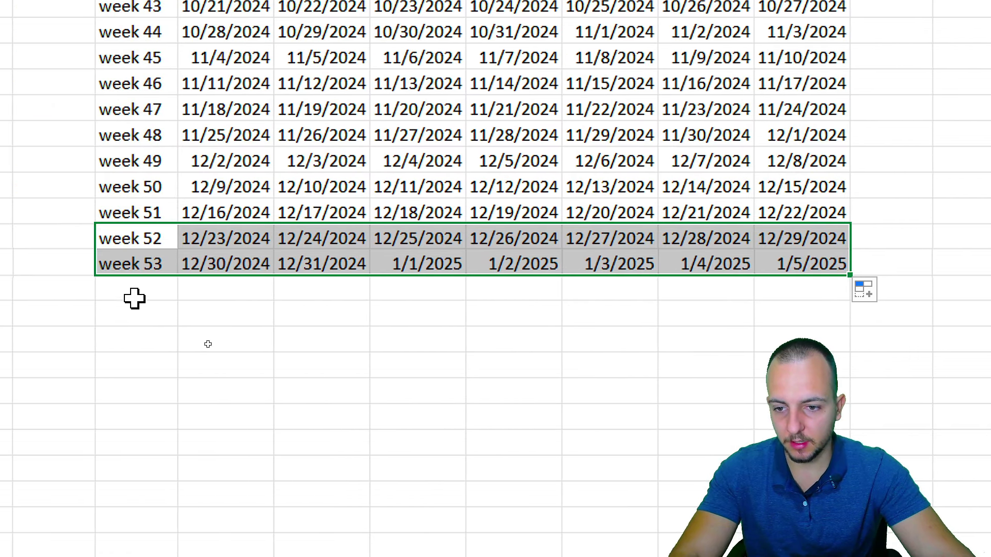
Clear the 2025 dates, Wednesday through Sunday, from the week 53 row.
click(184, 258)
click(301, 256)
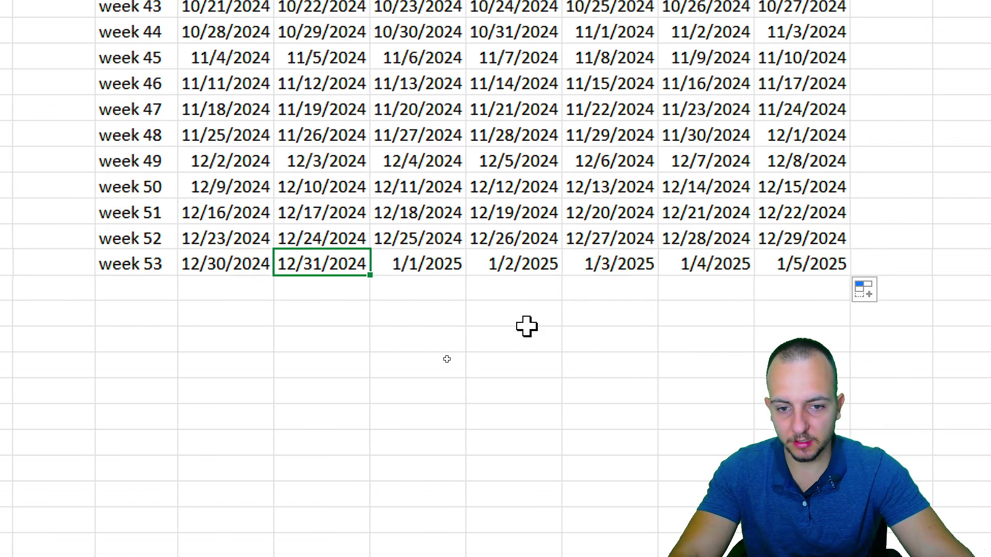
drag(401, 261, 766, 281)
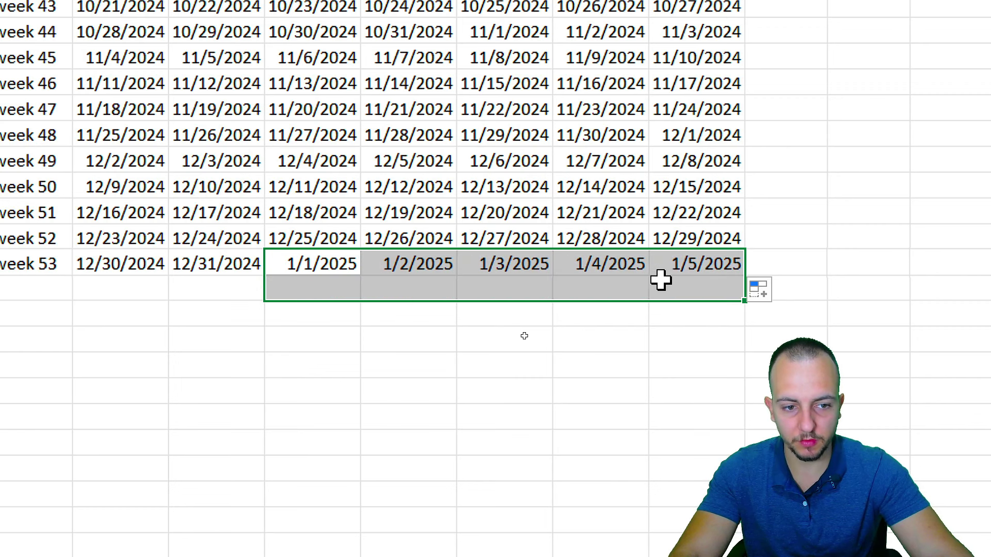
drag(661, 280, 694, 270)
key(alt+shift+F10)
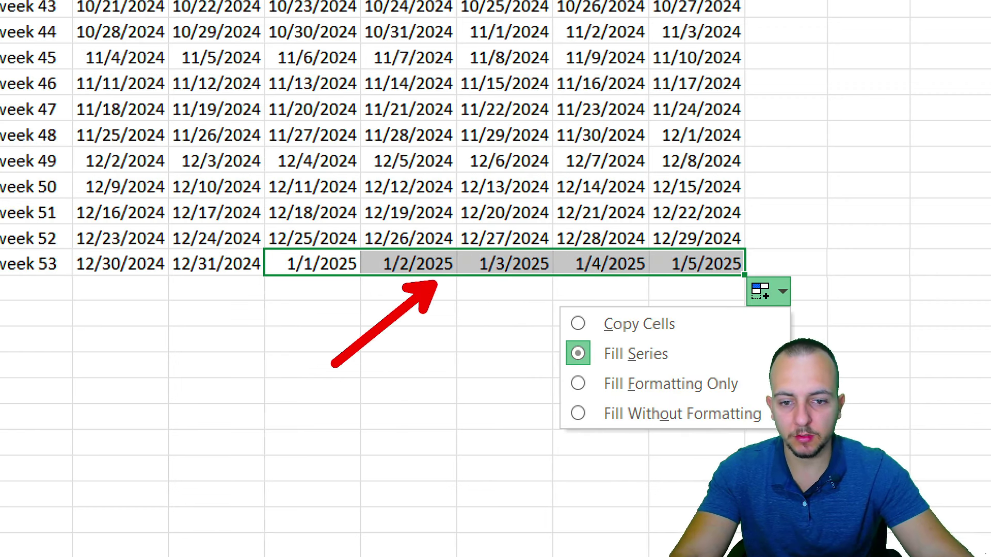
key(Escape)
key(Delete)
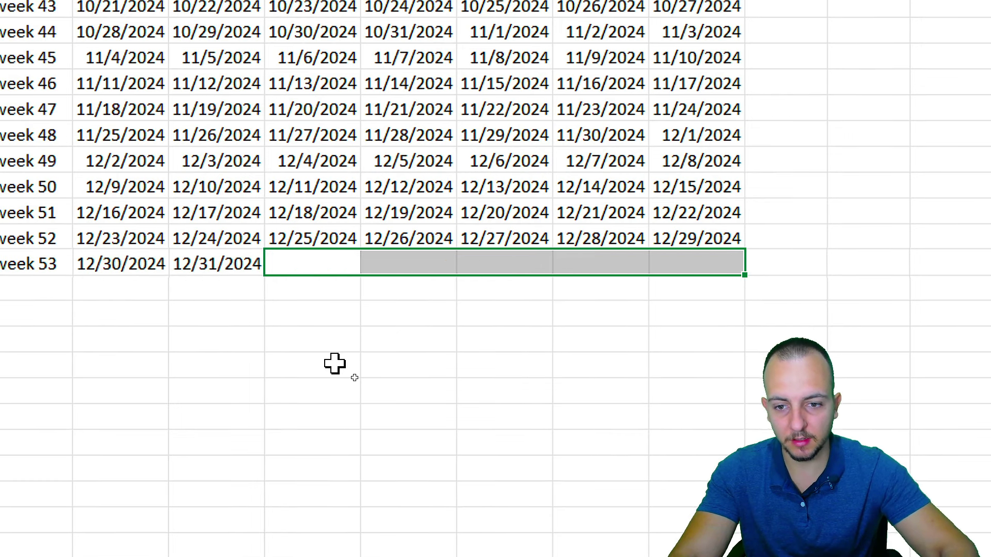
click(334, 363)
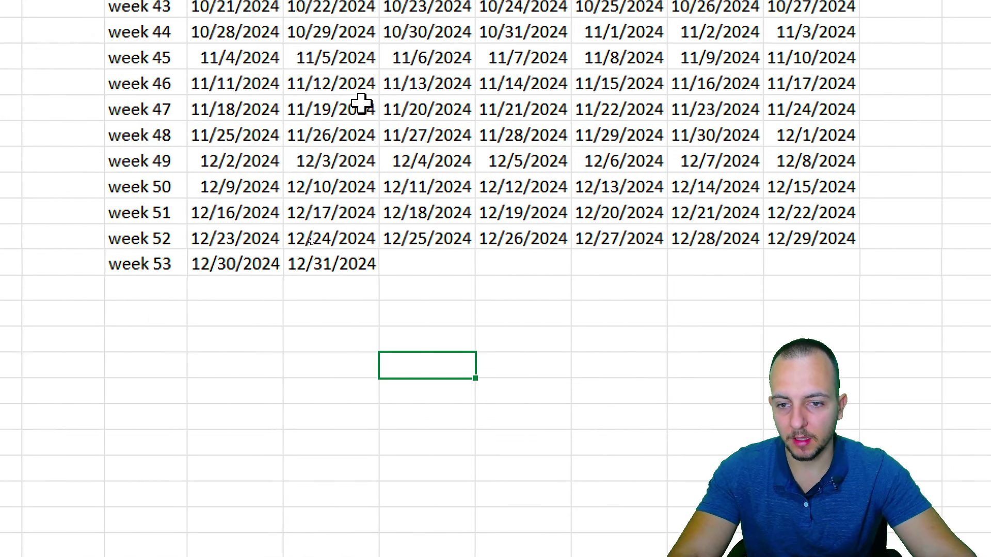
Format all the calendar dates, Monday through Sunday from week 1 to week 53, with the 14-Mar date type.
scroll(361, 103, up, 1)
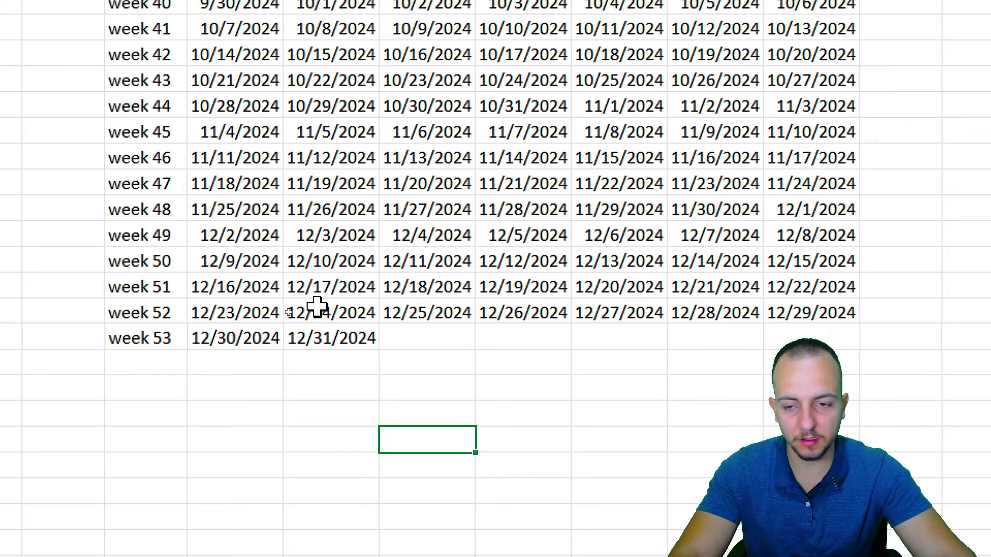
scroll(317, 307, up, 12)
scroll(317, 307, up, 2)
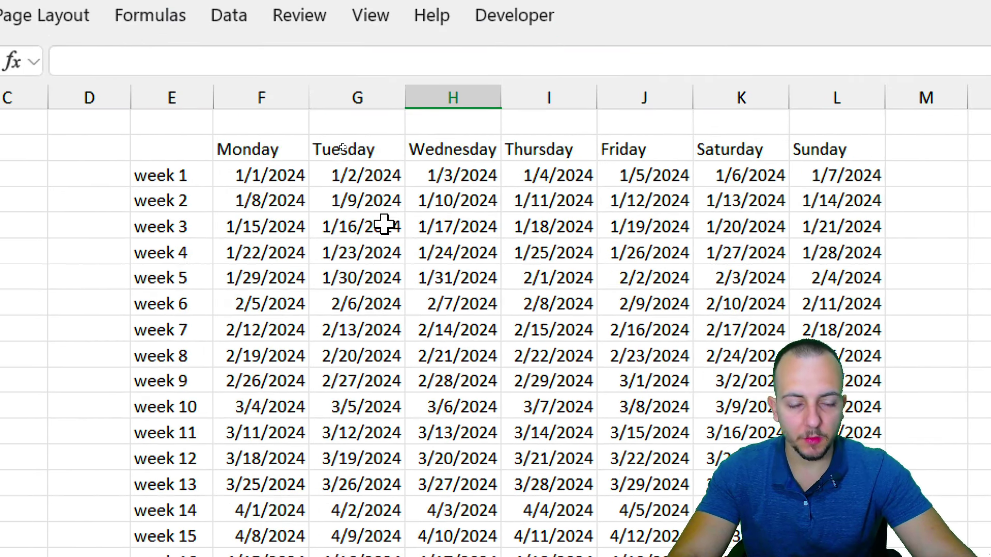
click(268, 175)
drag(268, 176, 844, 556)
drag(536, 549, 529, 495)
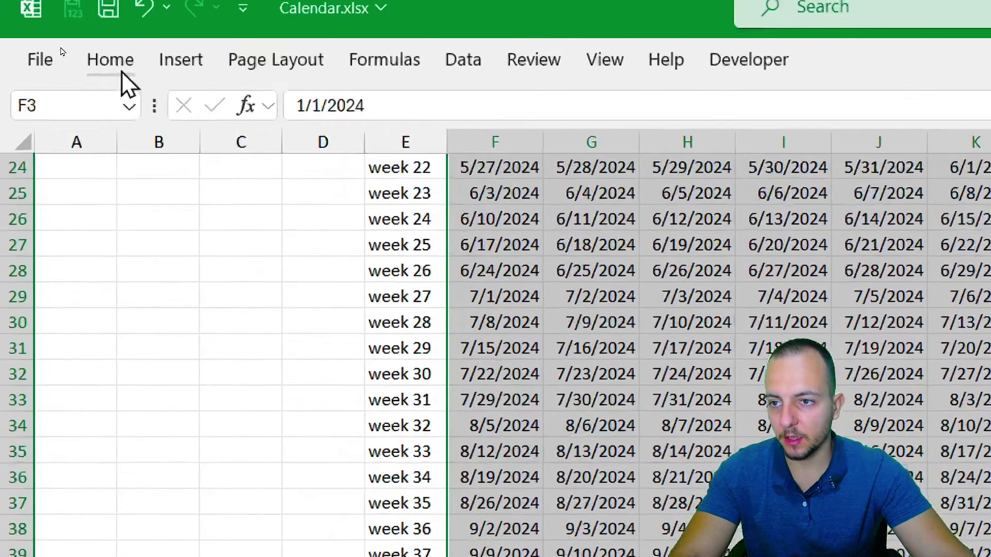
click(65, 51)
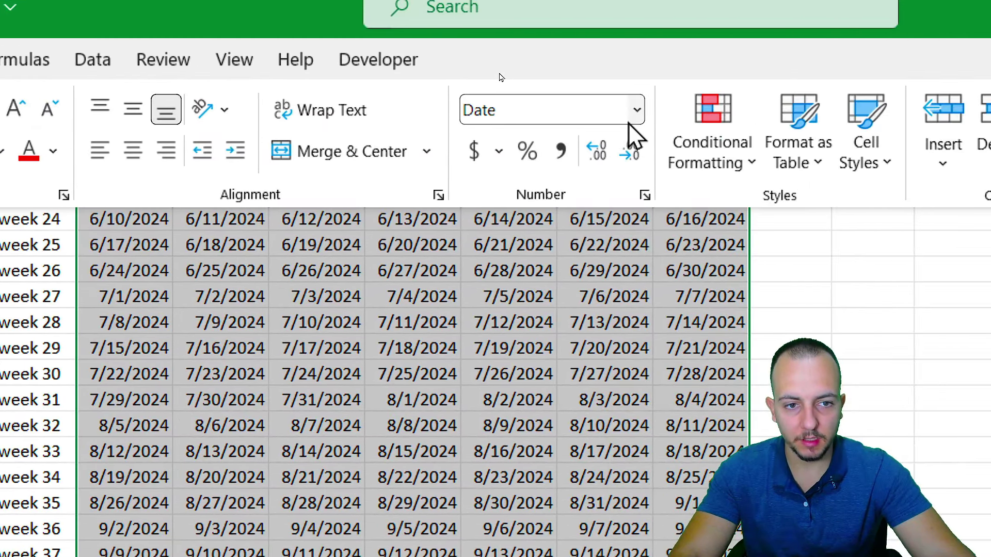
click(636, 114)
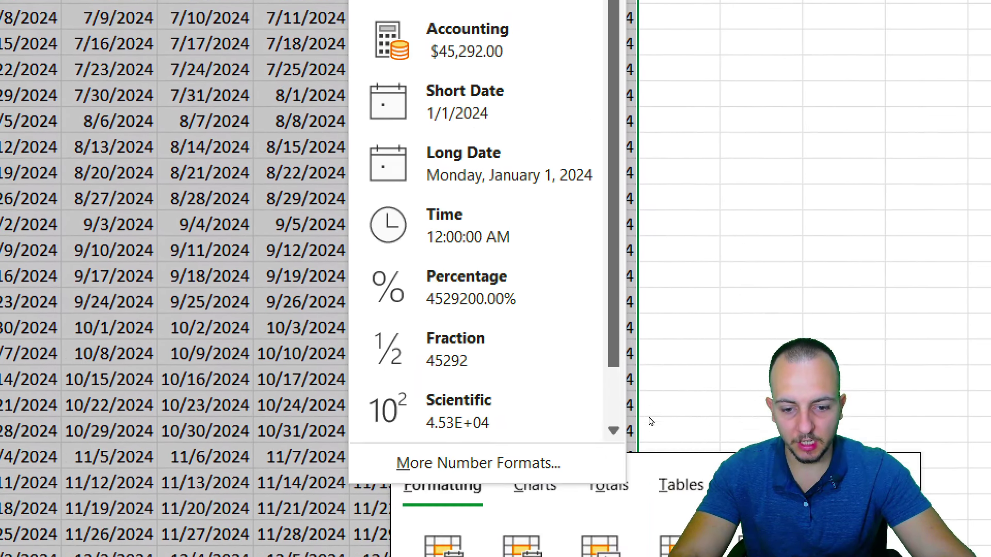
click(490, 463)
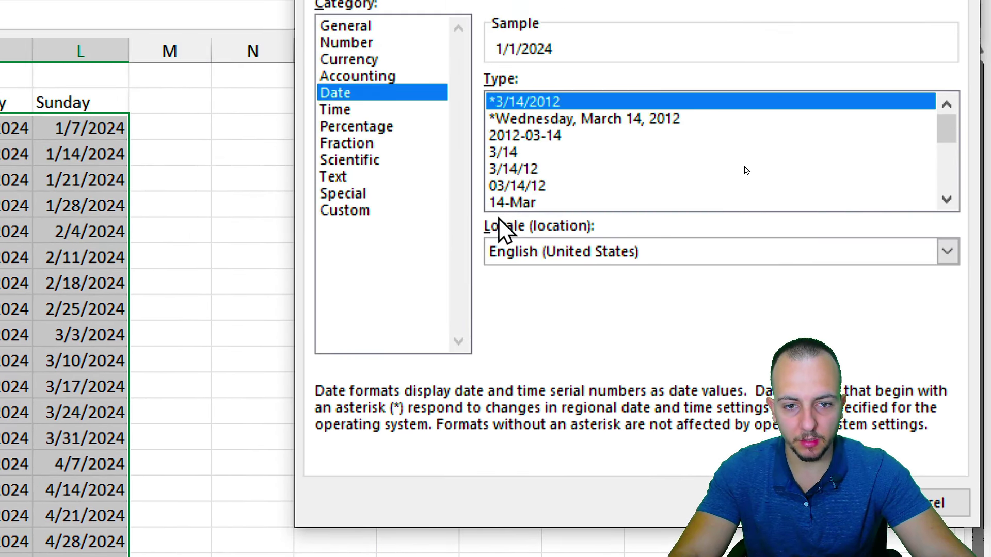
click(509, 204)
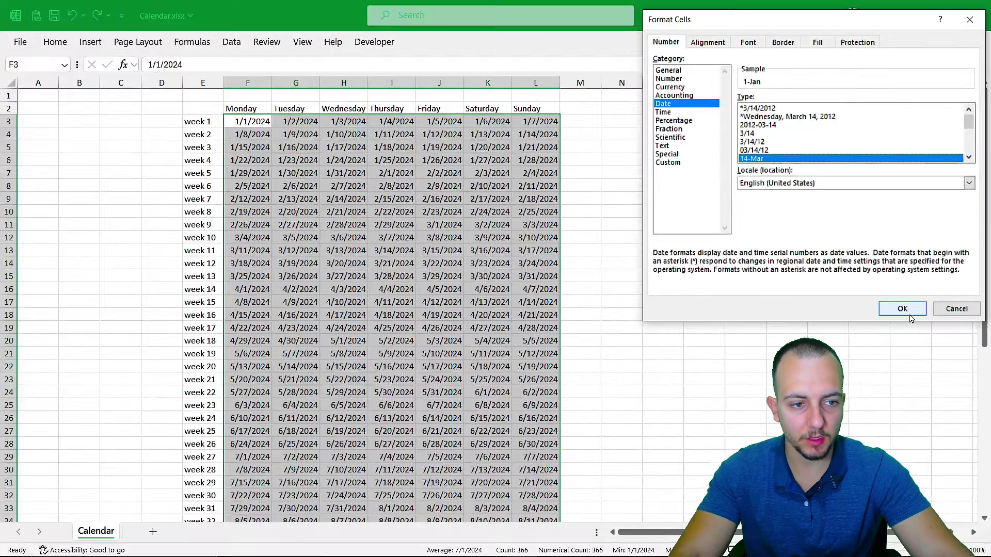
click(820, 382)
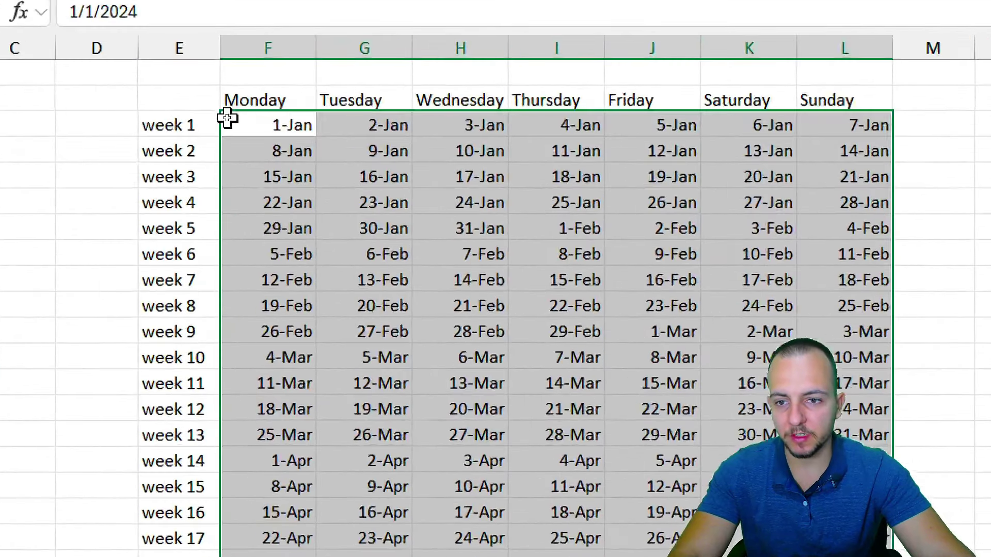
click(258, 121)
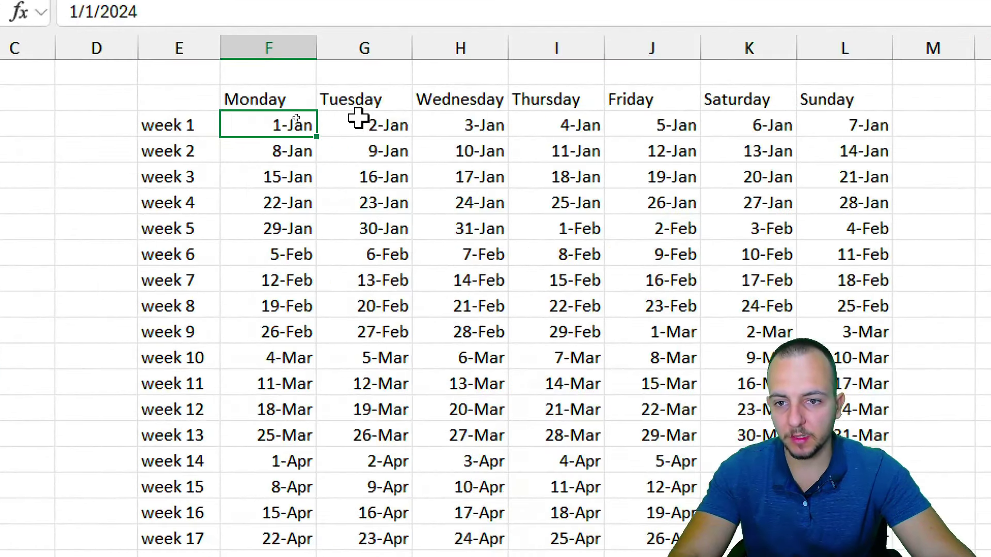
click(292, 122)
click(351, 122)
click(309, 128)
click(364, 150)
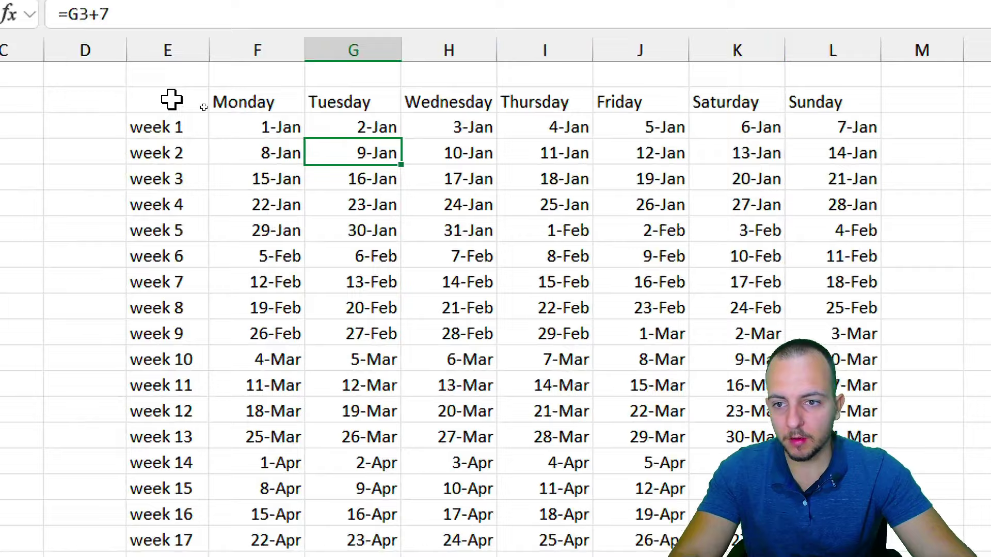
Center the whole calendar, weekday headers and week labels included, both vertically and horizontally within its cells.
drag(182, 98, 537, 494)
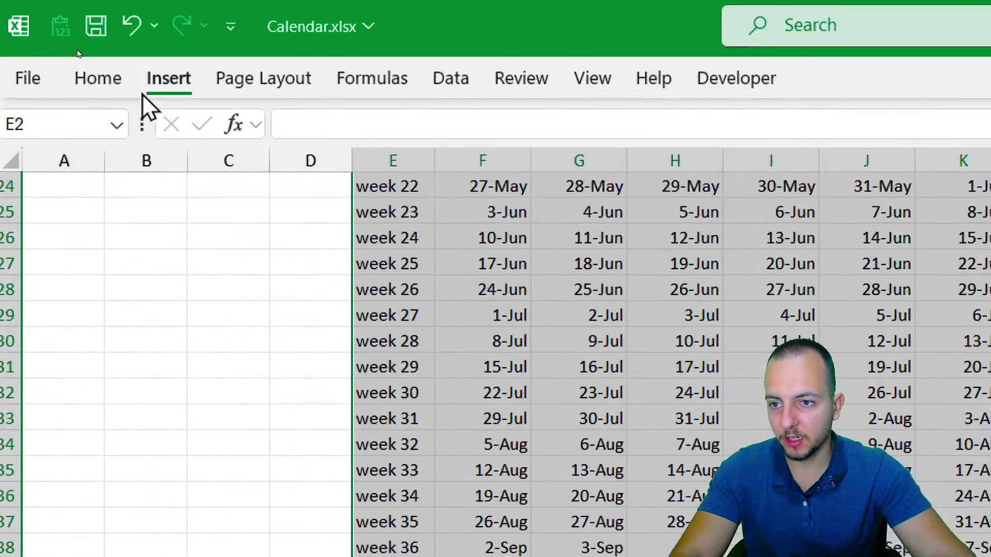
click(81, 43)
click(57, 44)
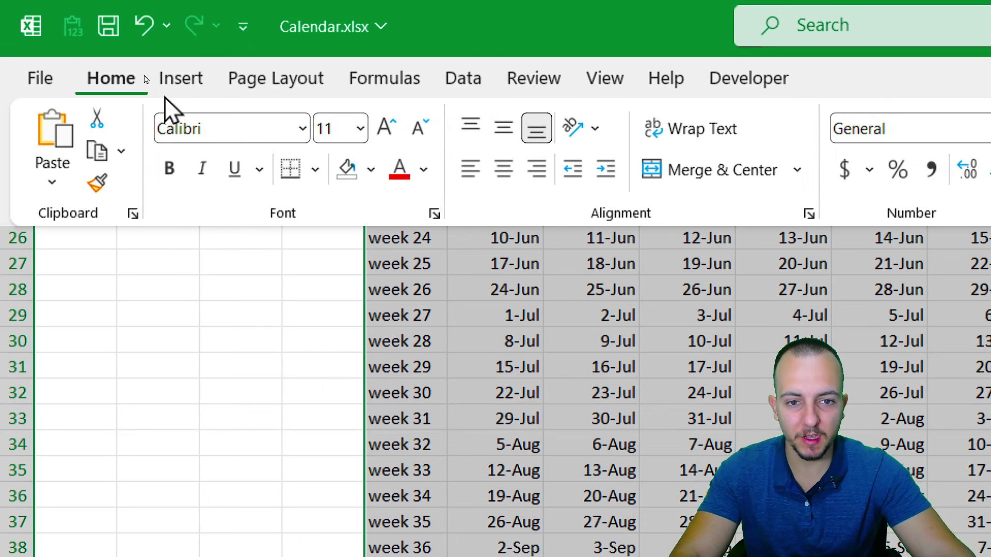
click(511, 137)
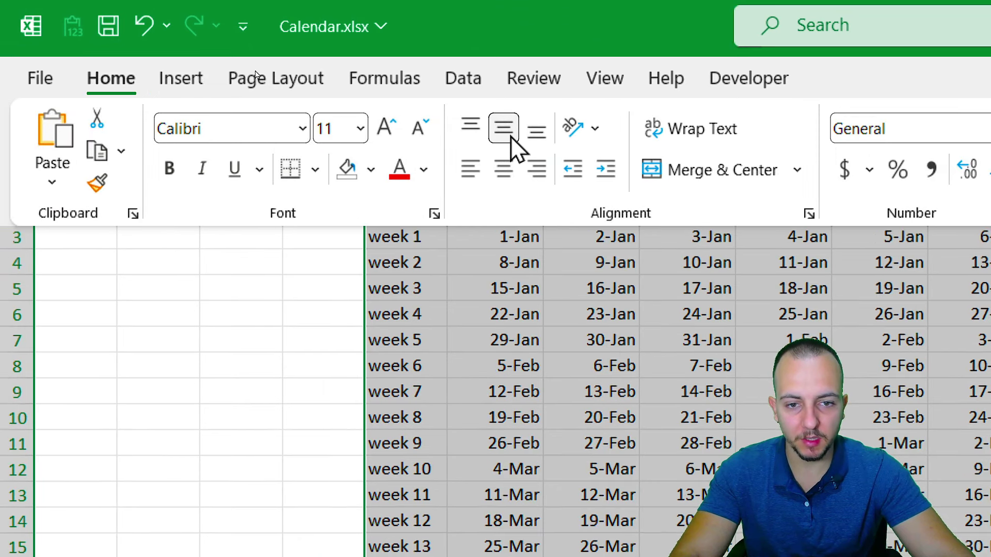
click(505, 170)
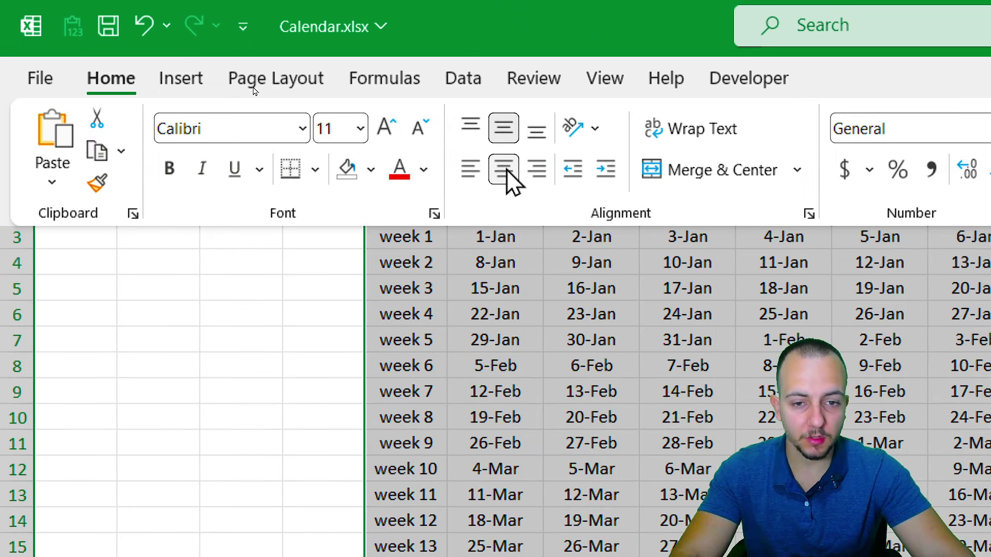
click(504, 260)
Format the weekday header row, E2 through the Sunday column, with bold white text and a blue fill.
drag(427, 203, 876, 215)
click(119, 80)
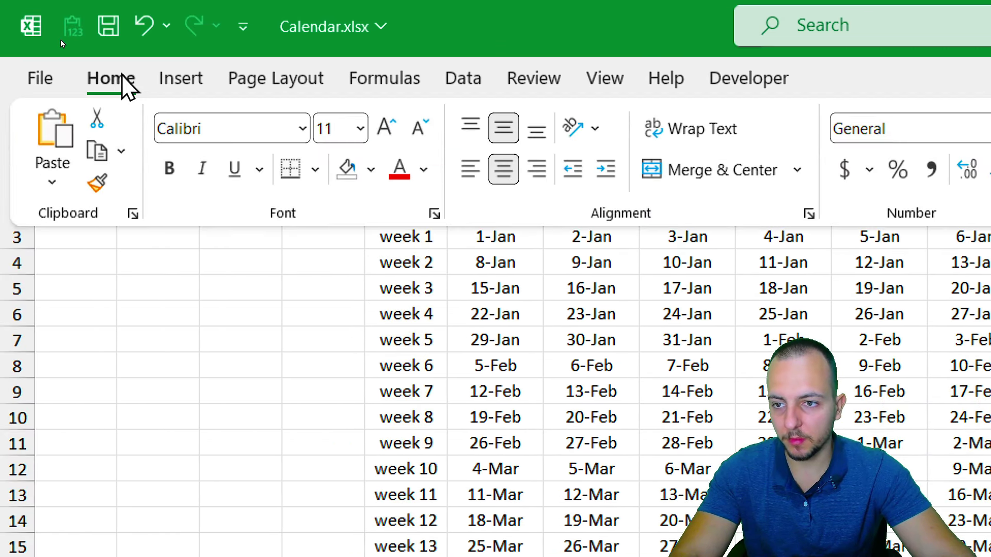
click(170, 170)
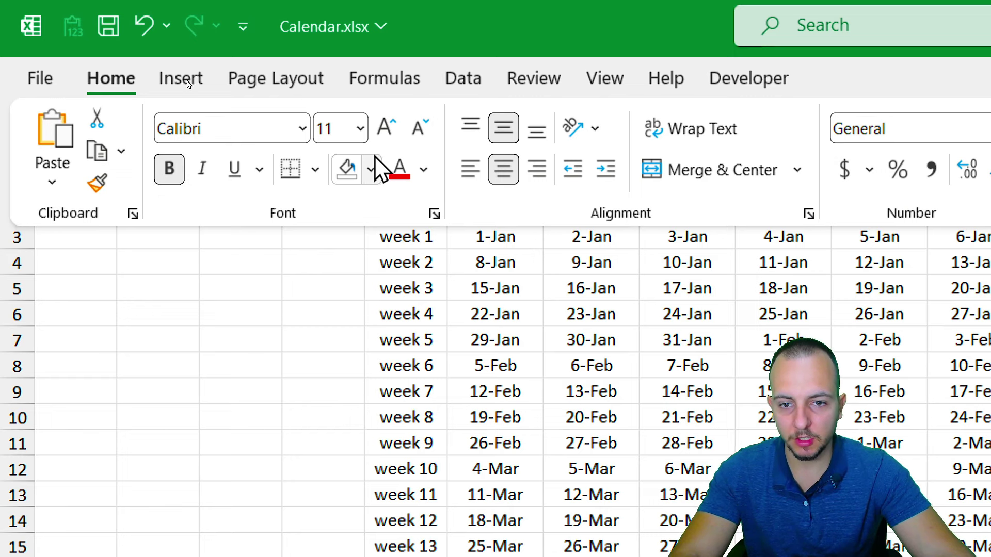
click(424, 170)
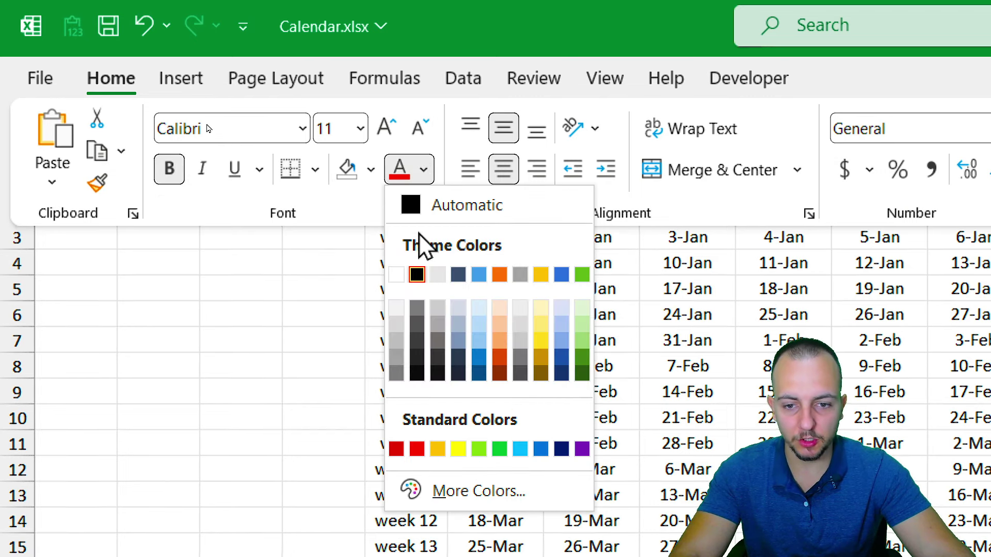
click(397, 274)
click(370, 170)
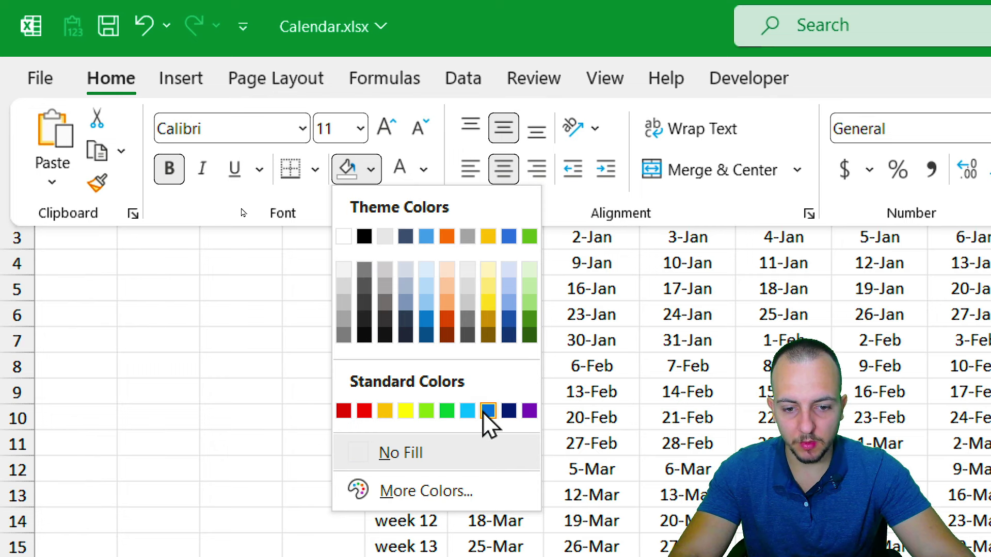
click(509, 236)
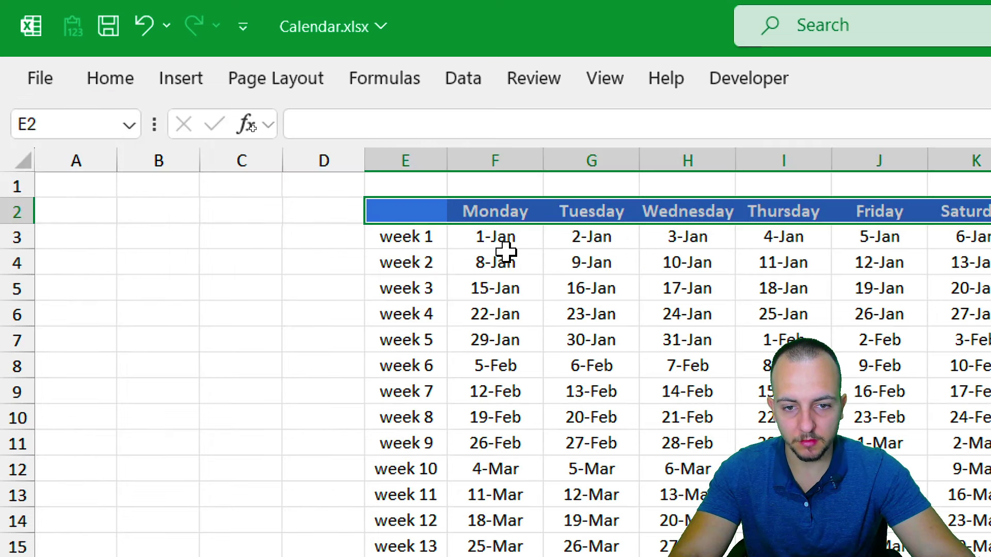
Apply the header row's blue fill, white font colour and bold to the week labels in column E.
drag(416, 219, 213, 498)
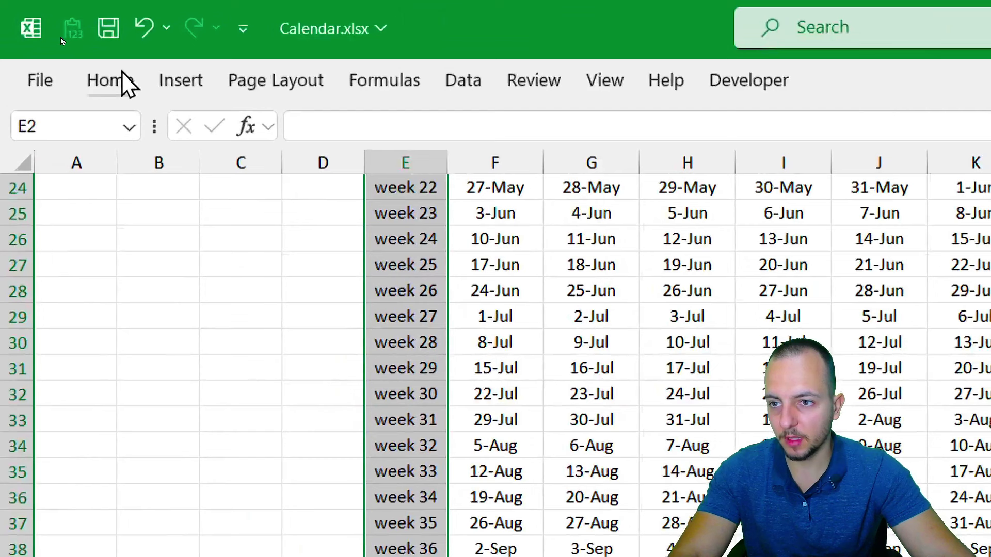
click(61, 38)
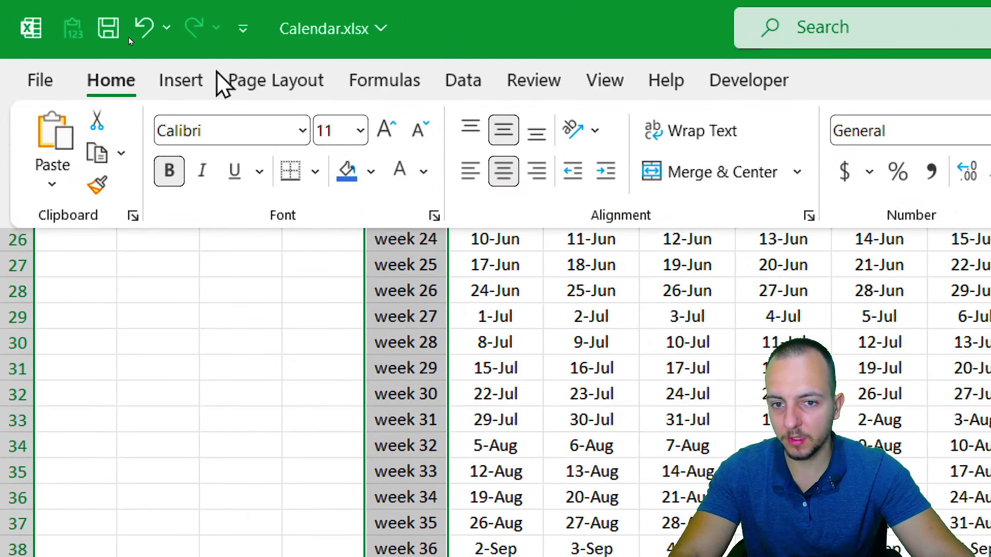
click(347, 173)
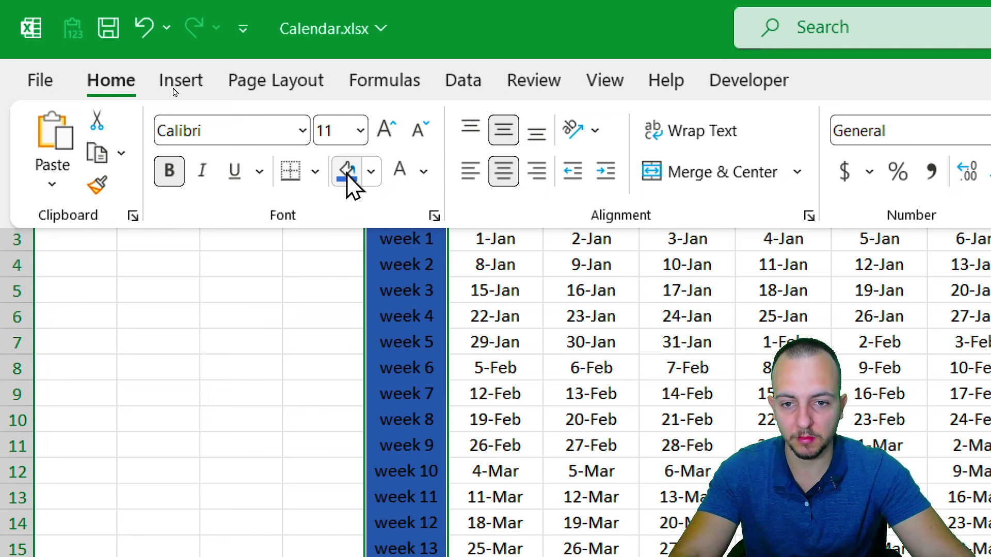
click(403, 173)
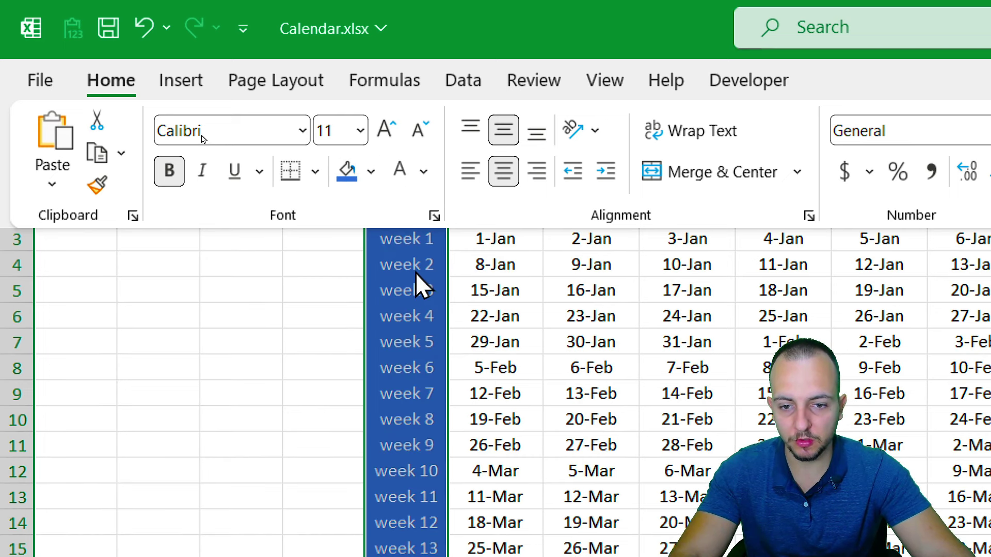
click(169, 175)
click(297, 273)
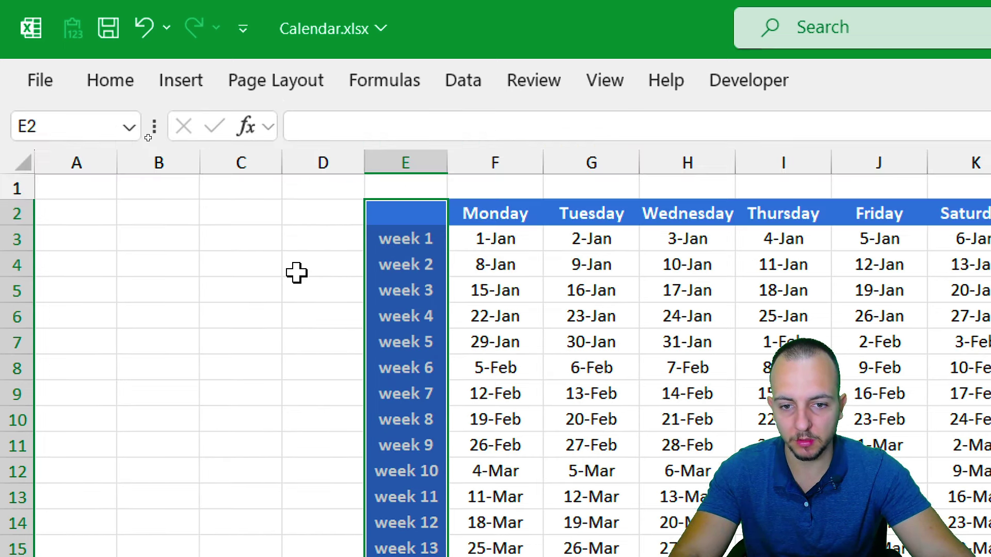
click(297, 272)
click(550, 272)
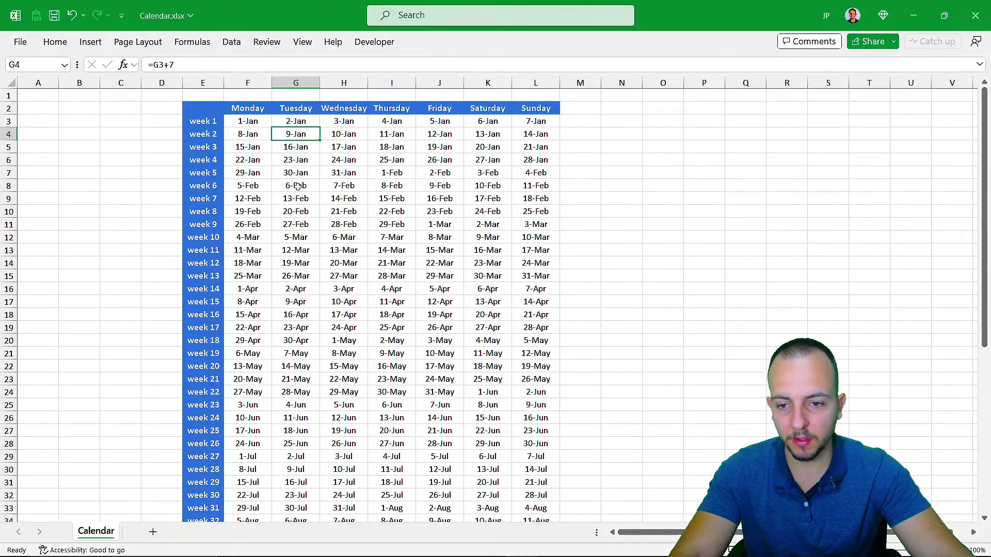
scroll(297, 186, down, 4)
scroll(307, 149, up, 4)
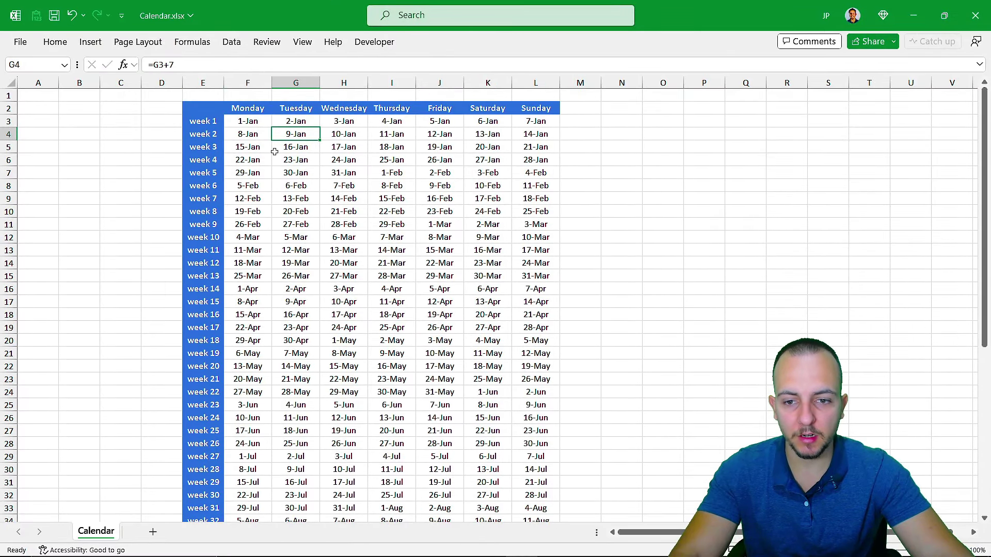
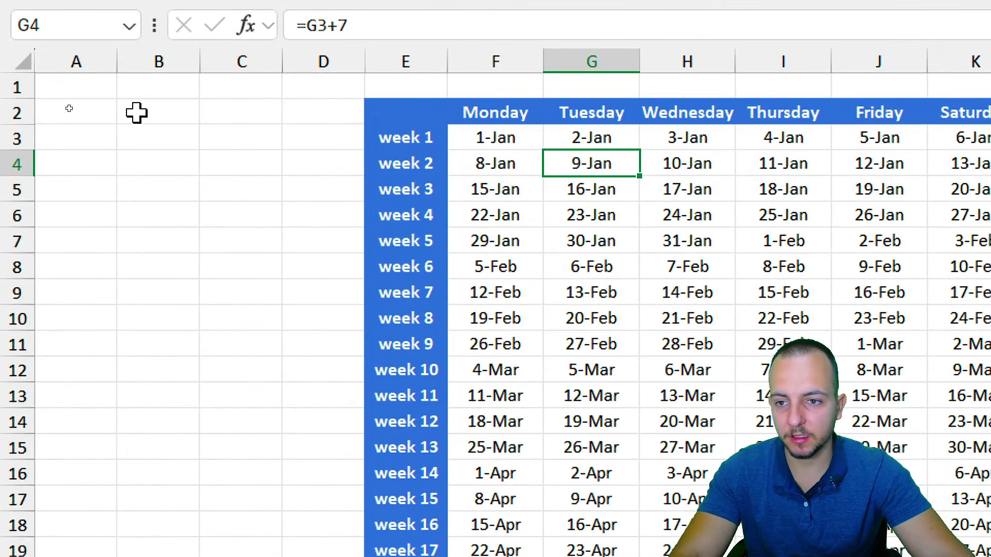
drag(136, 112, 245, 207)
mouse_move(180, 144)
mouse_down()
mouse_move(177, 137)
mouse_move(213, 139)
mouse_move(184, 137)
mouse_up()
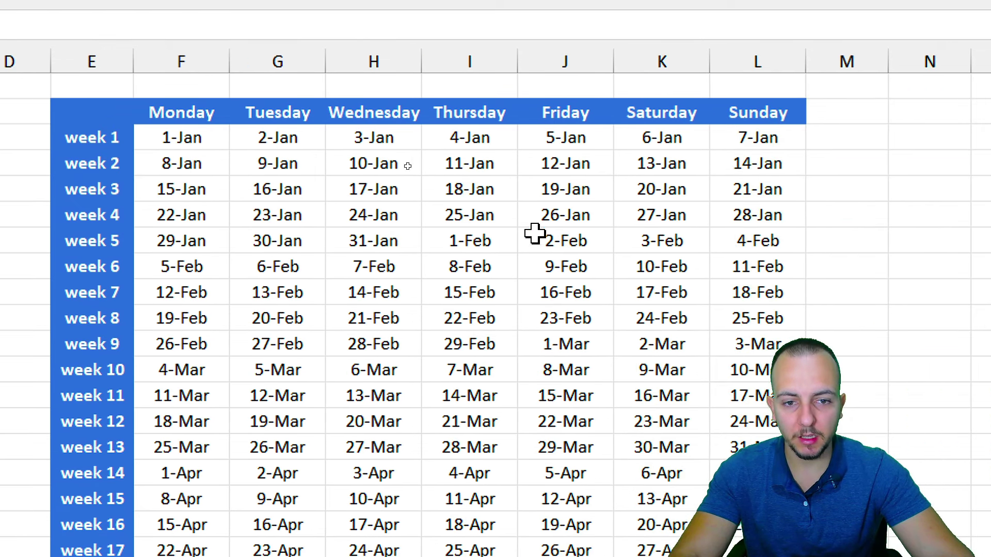
click(723, 240)
click(468, 344)
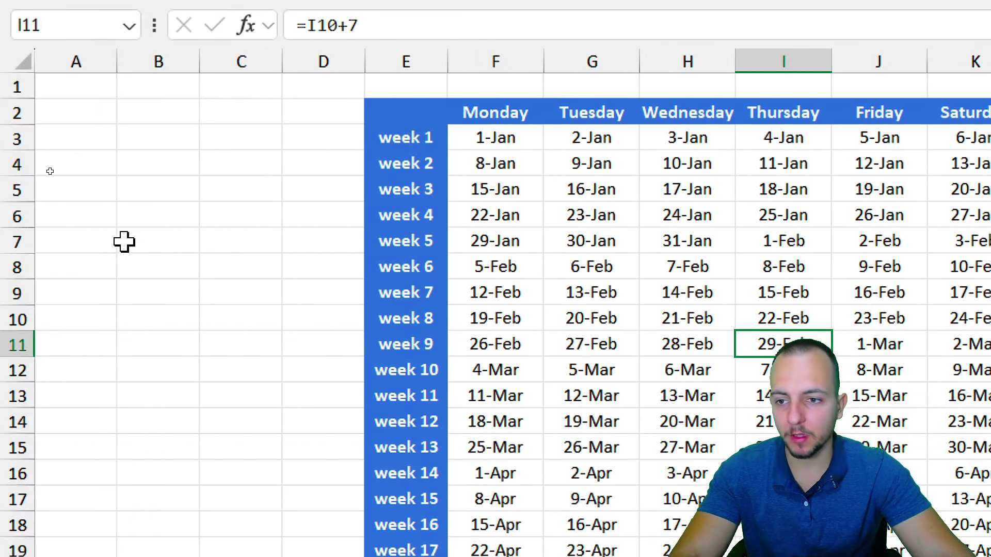
click(170, 128)
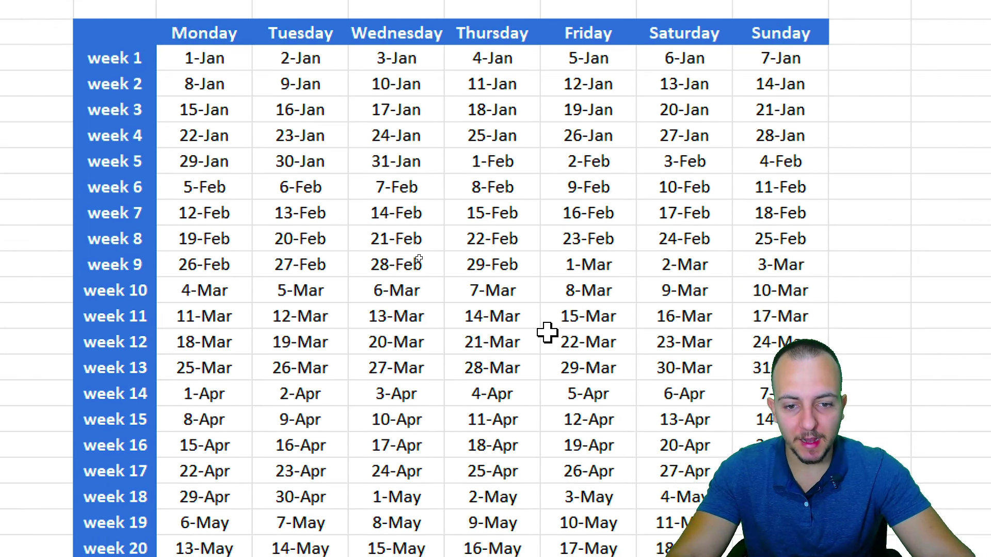
click(807, 366)
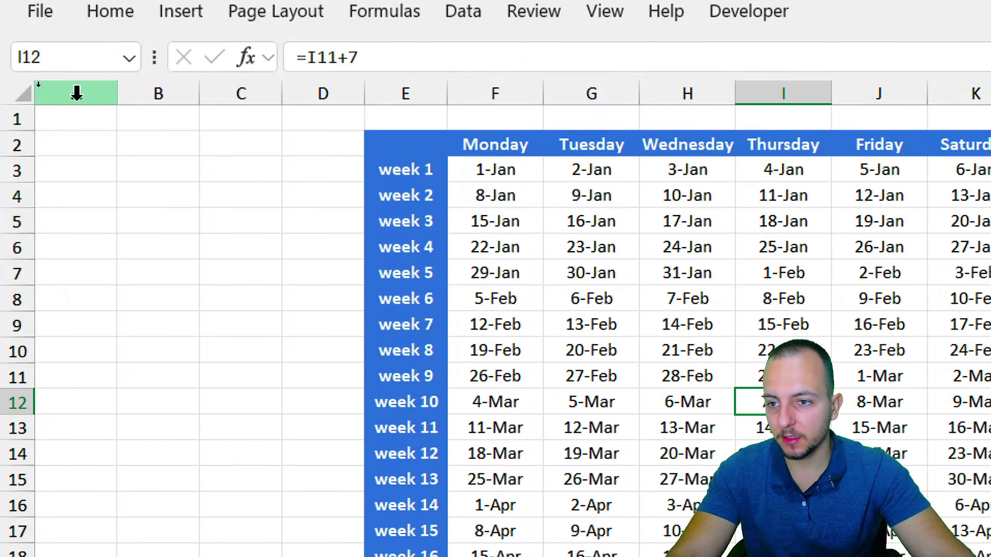
Narrow column A to a slim margin and enter the header Date in cell B2.
click(76, 93)
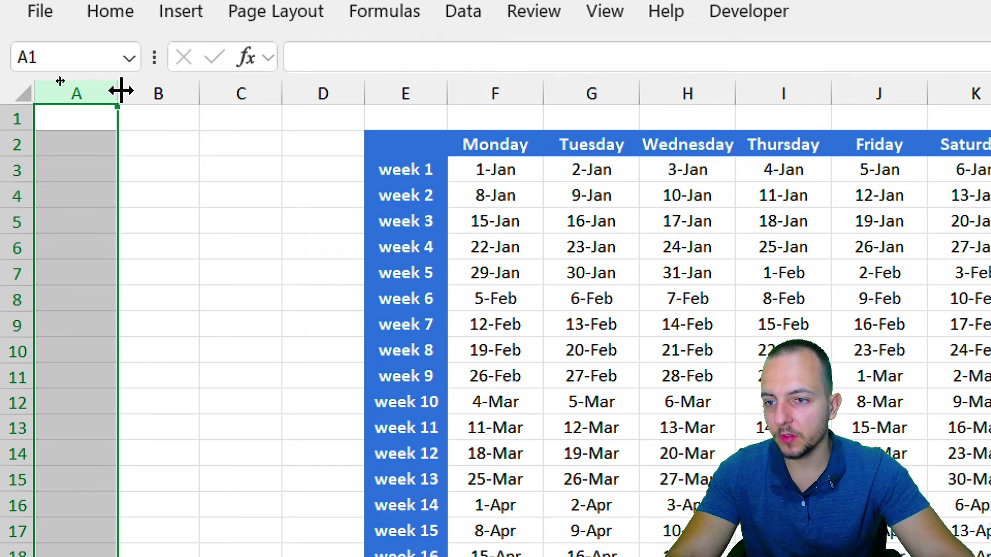
drag(120, 90, 59, 152)
click(104, 148)
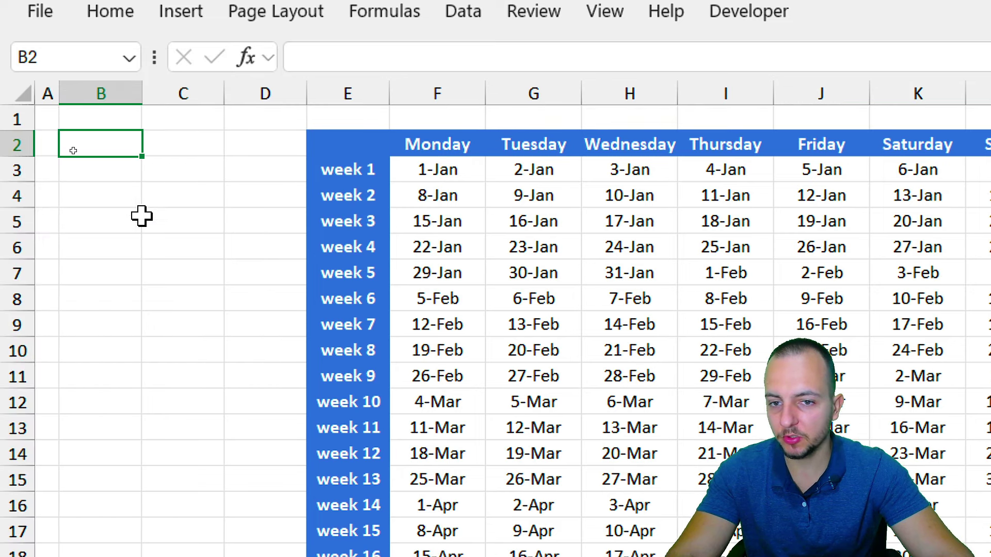
text(Date)
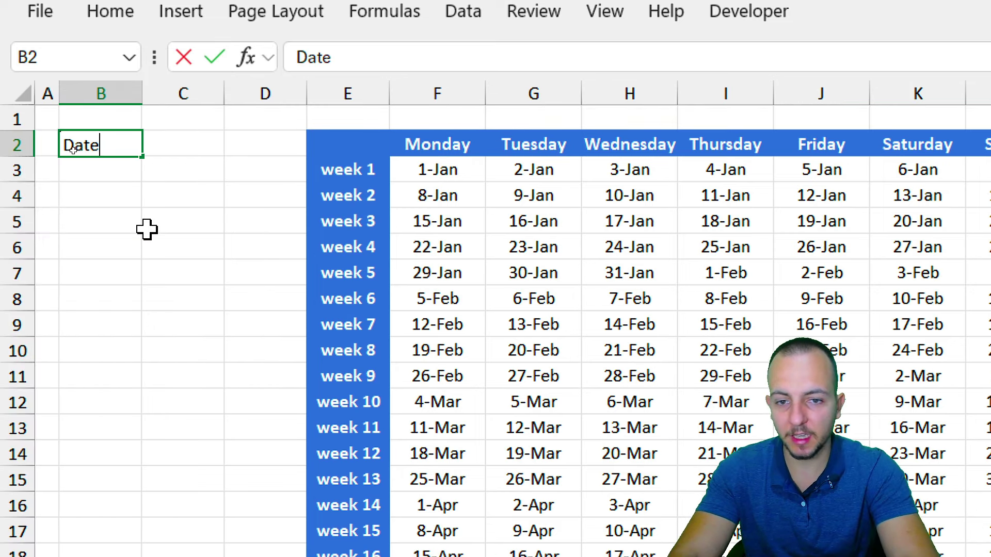
key(Tab)
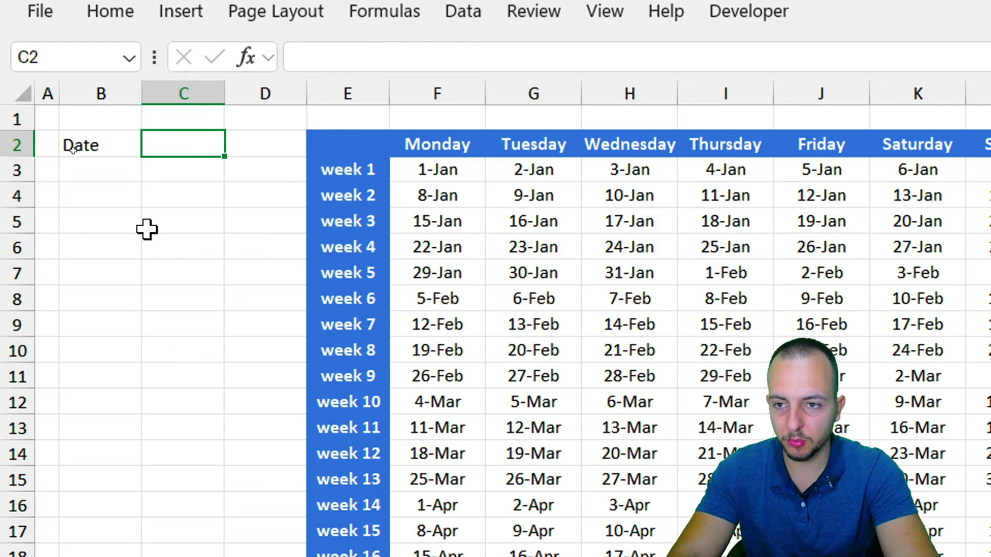
Enter the header Name in cell C2 and widen columns B and C to the same width.
text(Name)
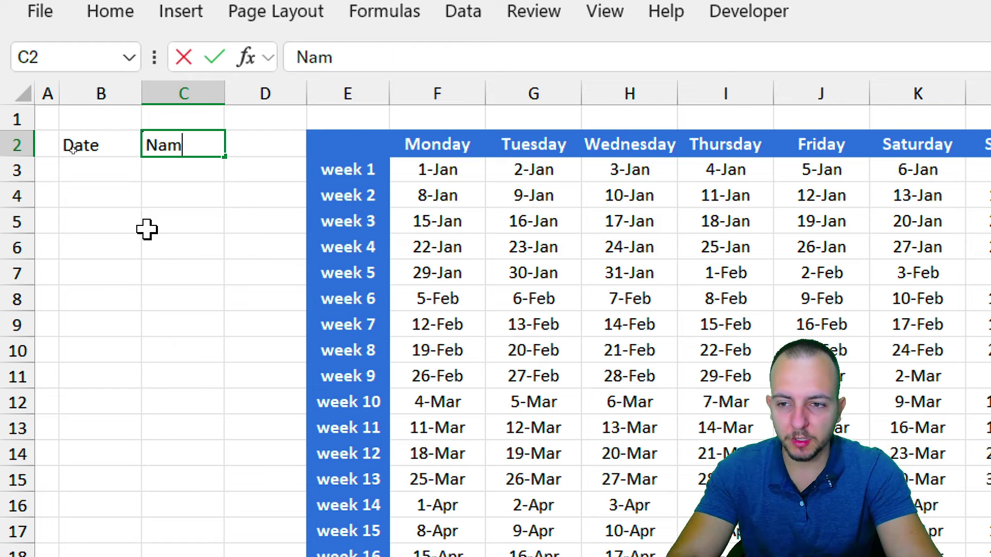
key(BackSpace)
key(BackSpace)
key(BackSpace)
text(Des)
key(BackSpace)
key(BackSpace)
key(BackSpace)
text(Name)
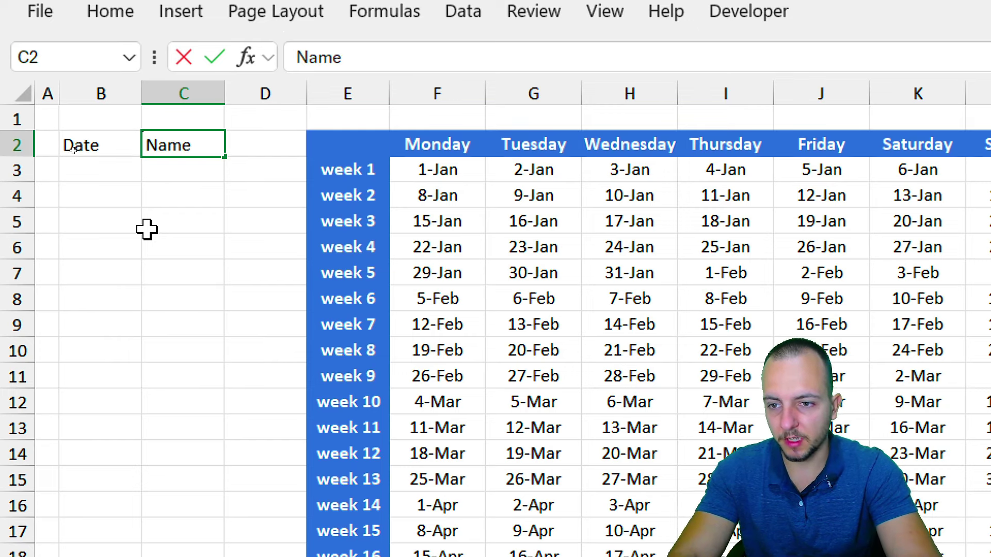
key(Return)
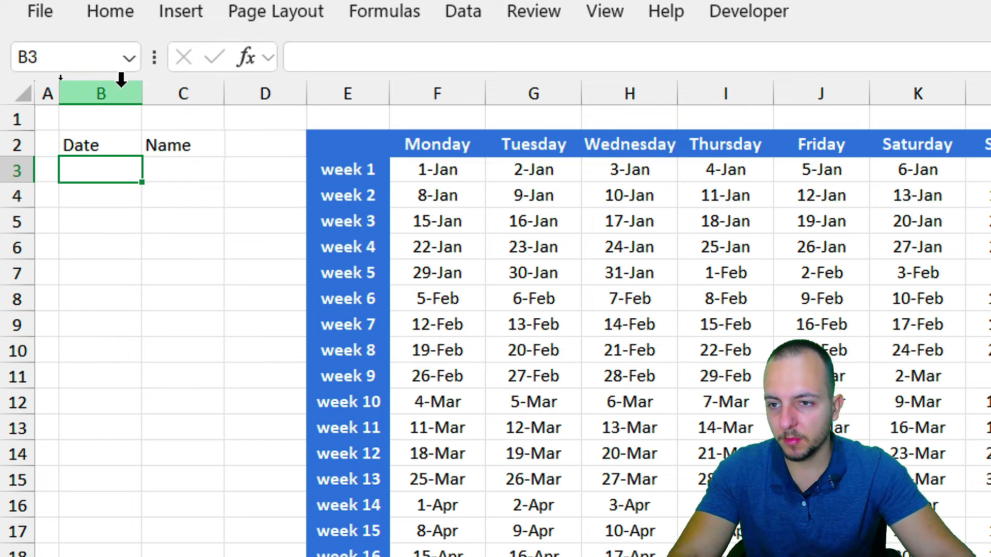
drag(122, 85, 206, 97)
Format the Date and Name headers in B2:C2 with bold white text, the blue fill and horizontal centering.
drag(180, 147, 247, 167)
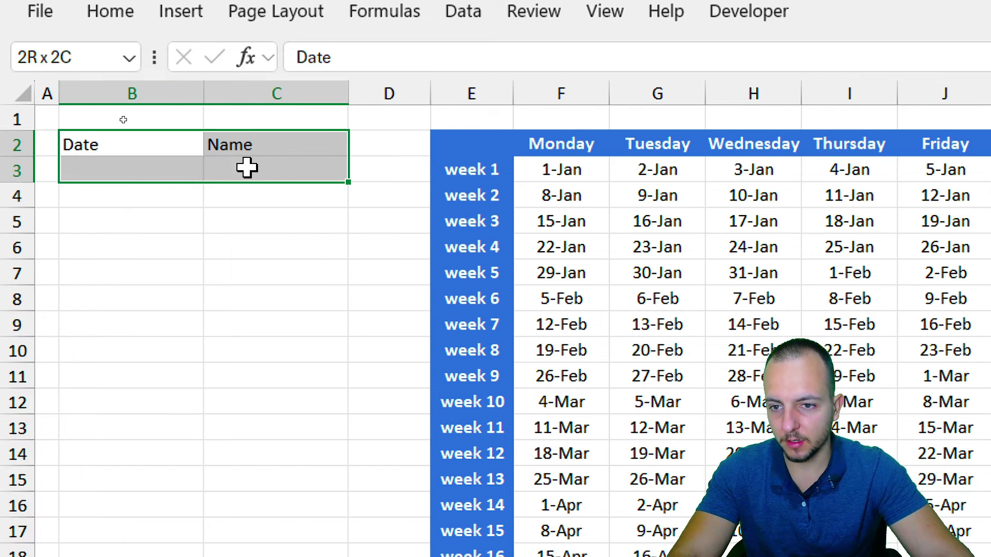
drag(193, 144, 207, 144)
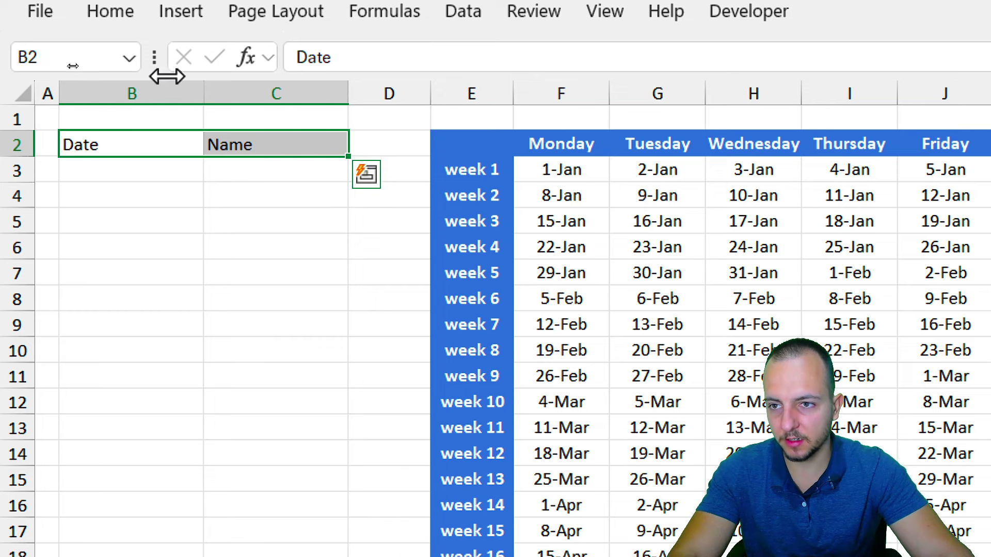
click(124, 15)
click(170, 161)
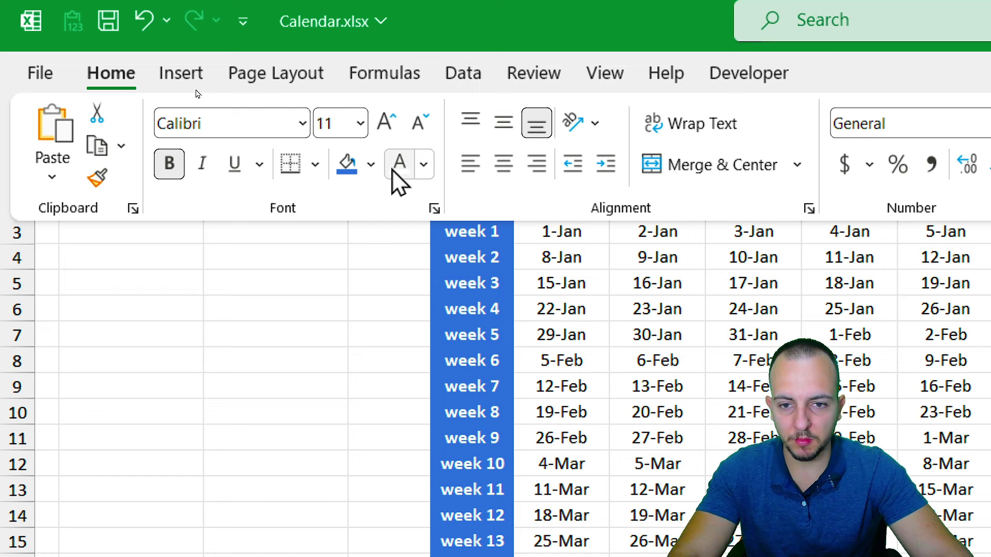
click(504, 162)
click(224, 250)
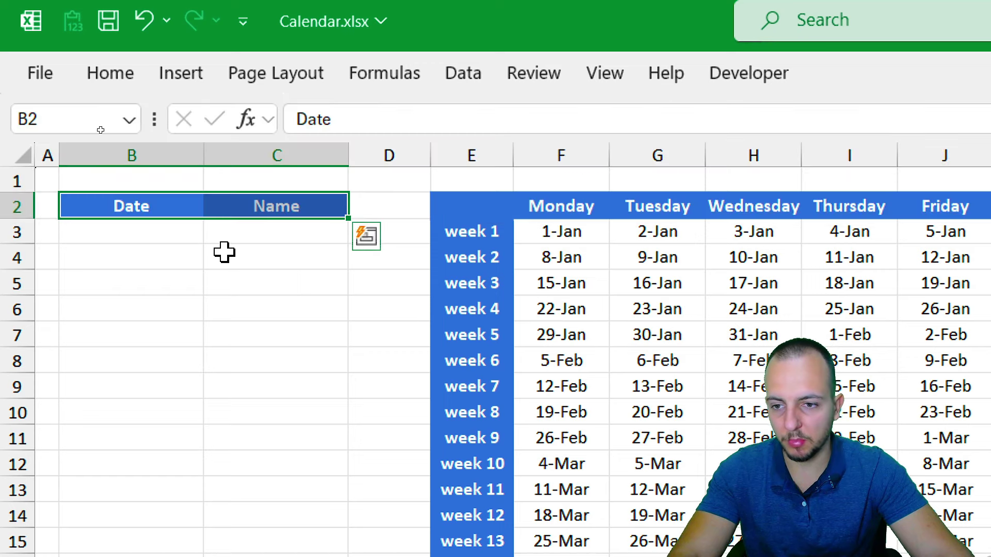
Enter the first task below the headers, with date 01/10/2024 in B3 and name Task 001 in C3.
click(140, 229)
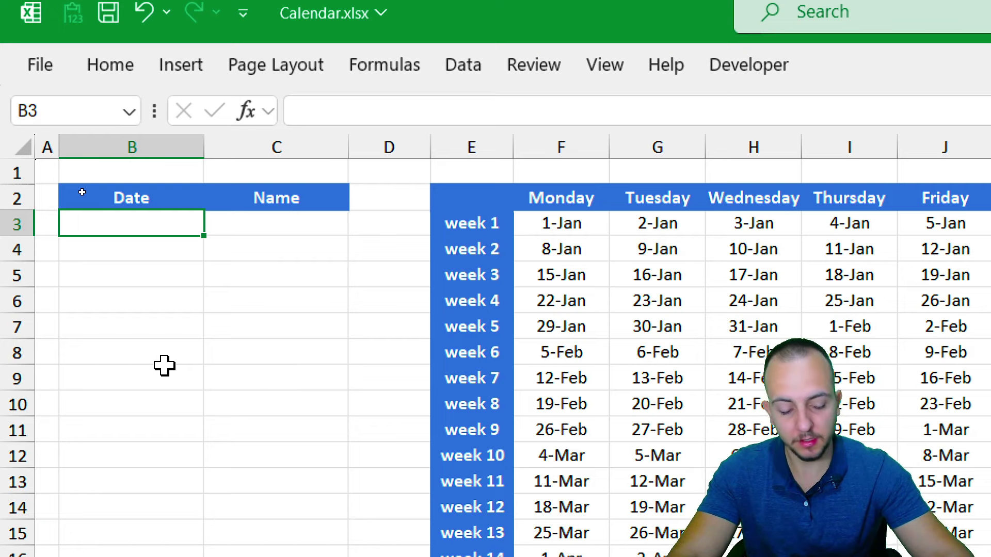
text(01)
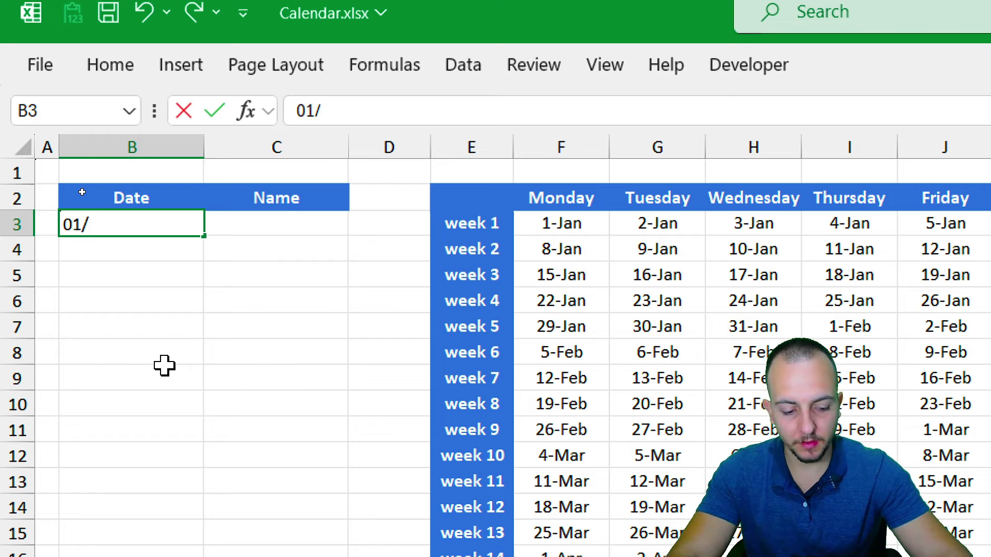
text(/10/2024)
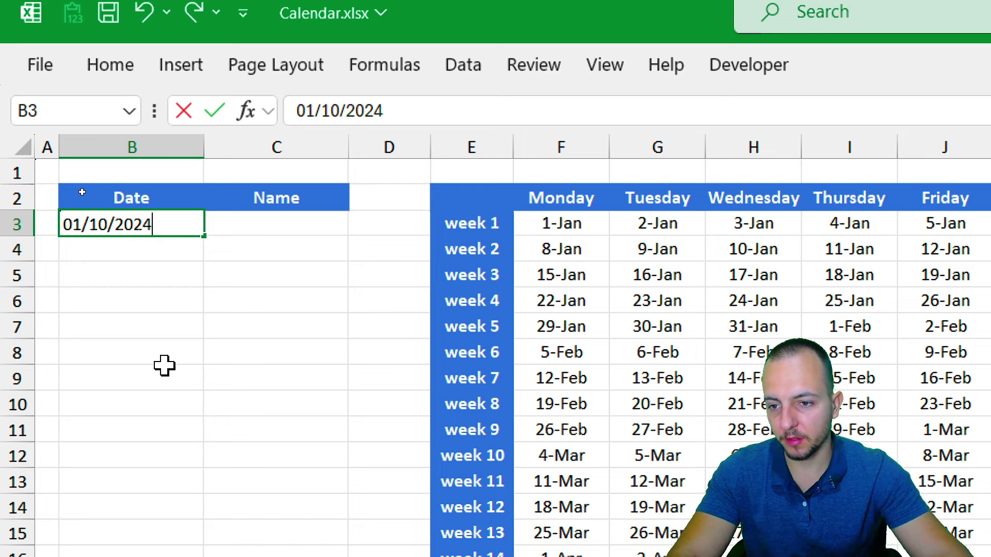
key(Return)
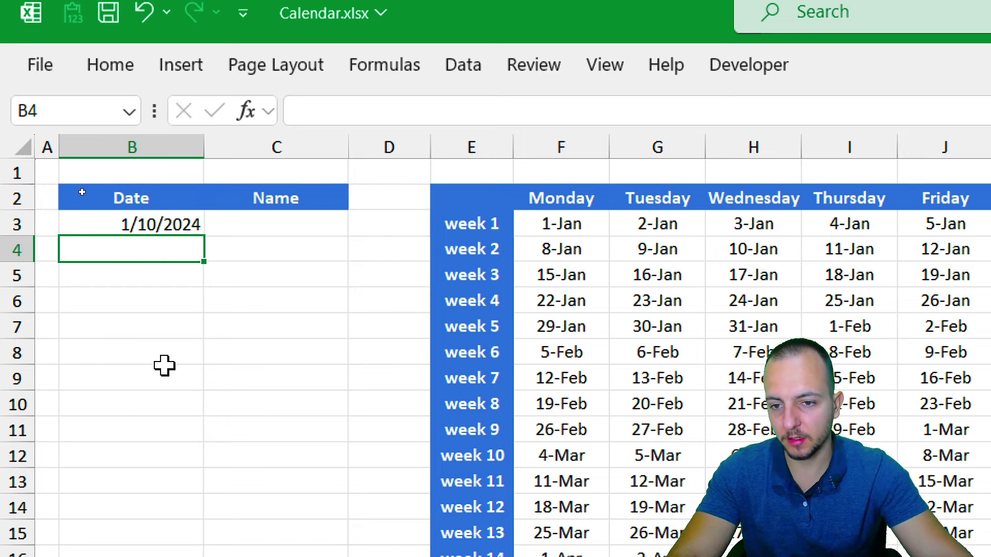
click(271, 227)
text(Ta)
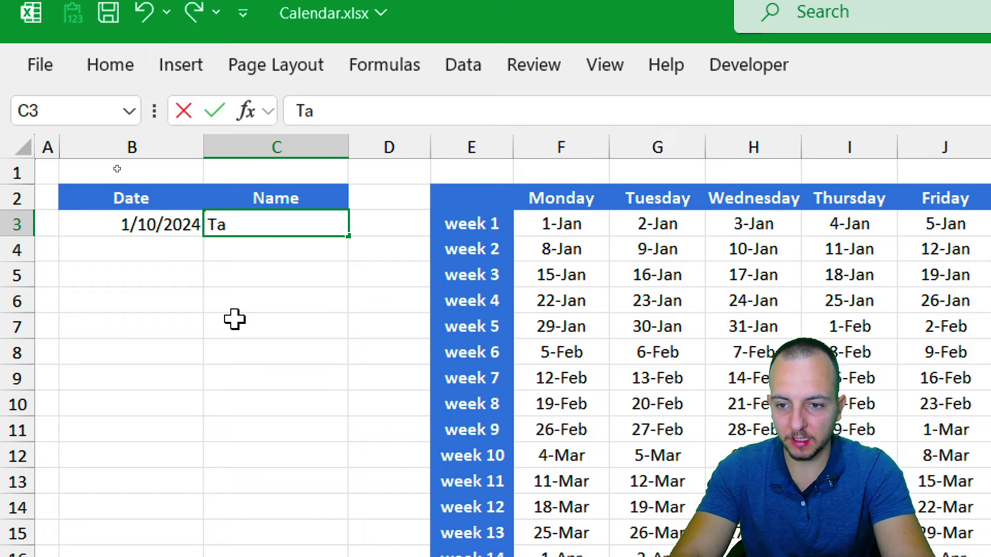
text(sk 001)
key(Return)
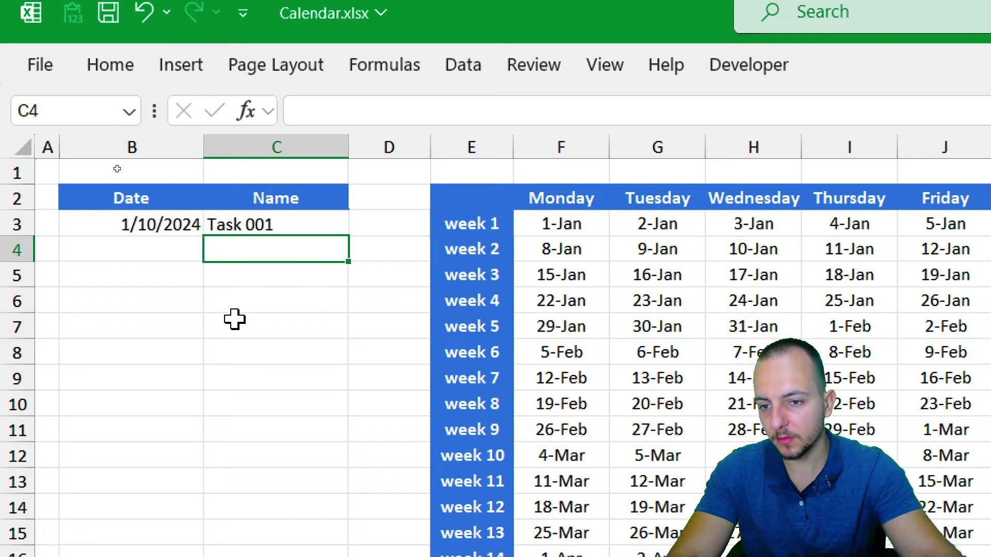
Center the first task's date and name horizontally in cells B3:C3.
click(155, 219)
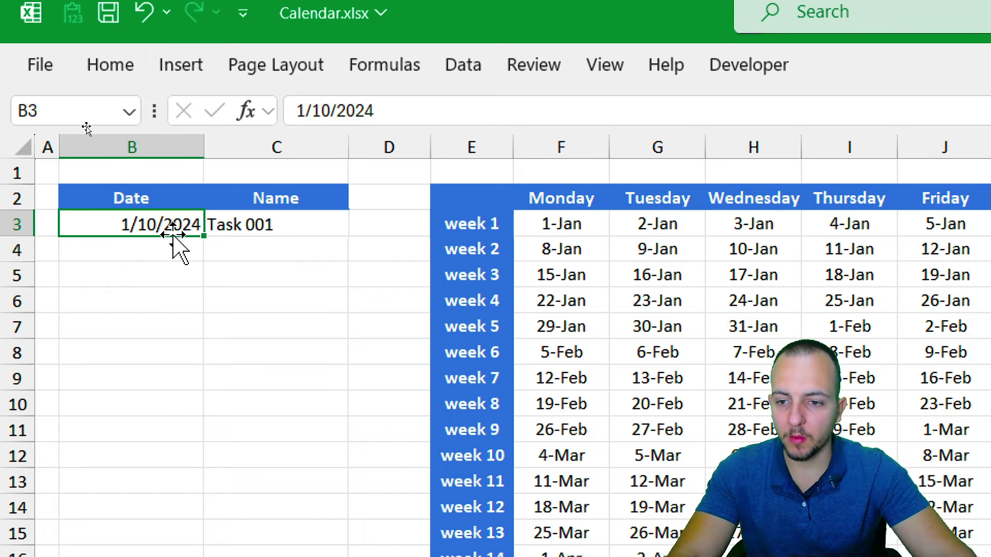
click(277, 230)
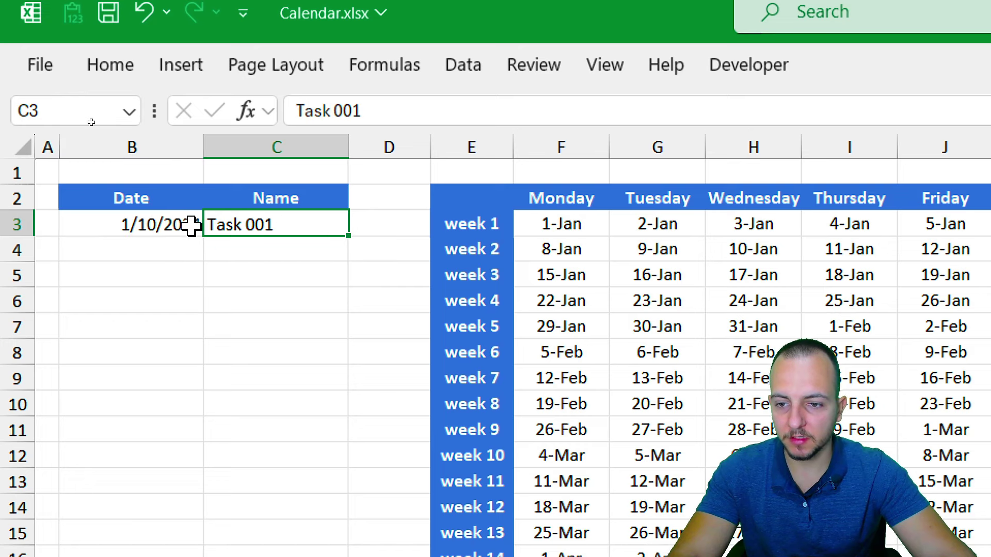
drag(194, 223, 240, 225)
click(111, 69)
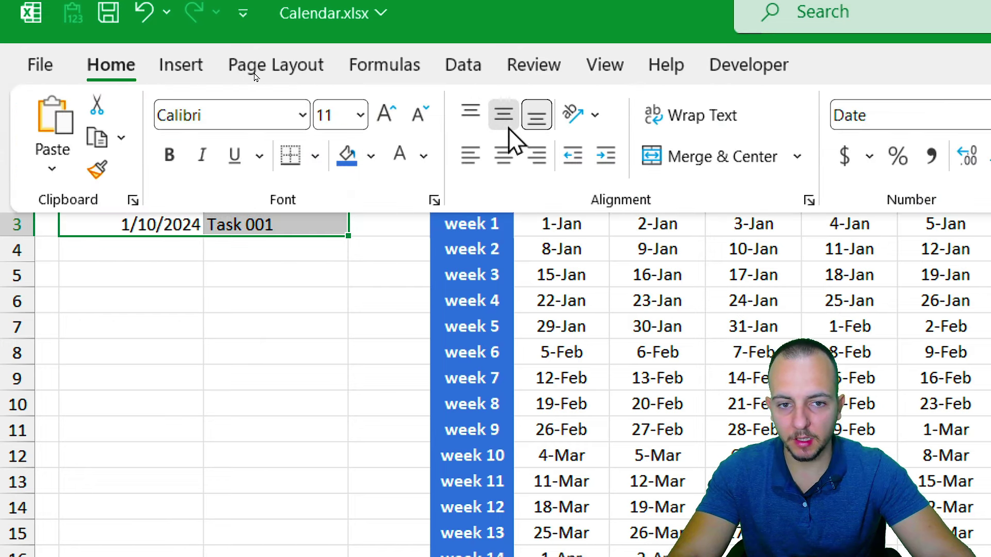
click(503, 156)
click(294, 223)
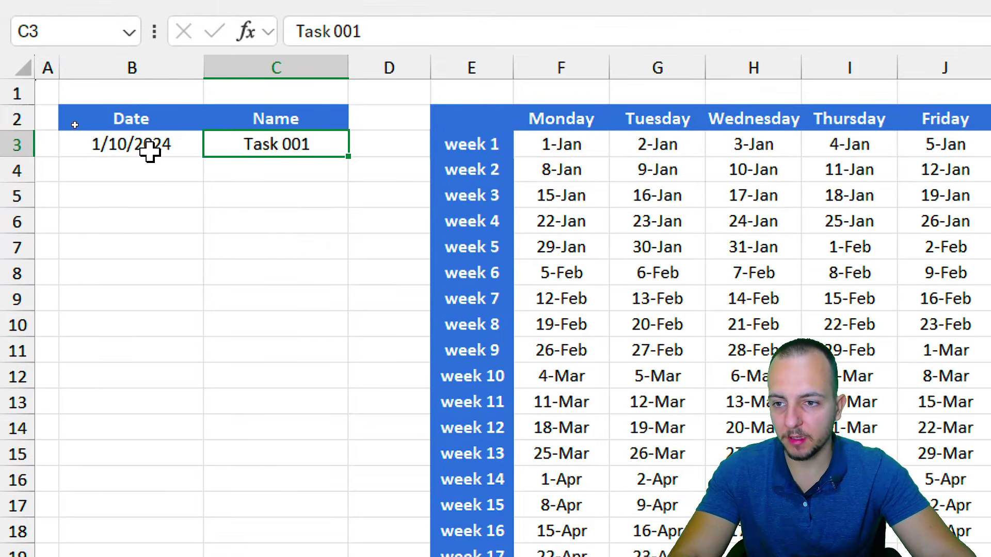
click(77, 124)
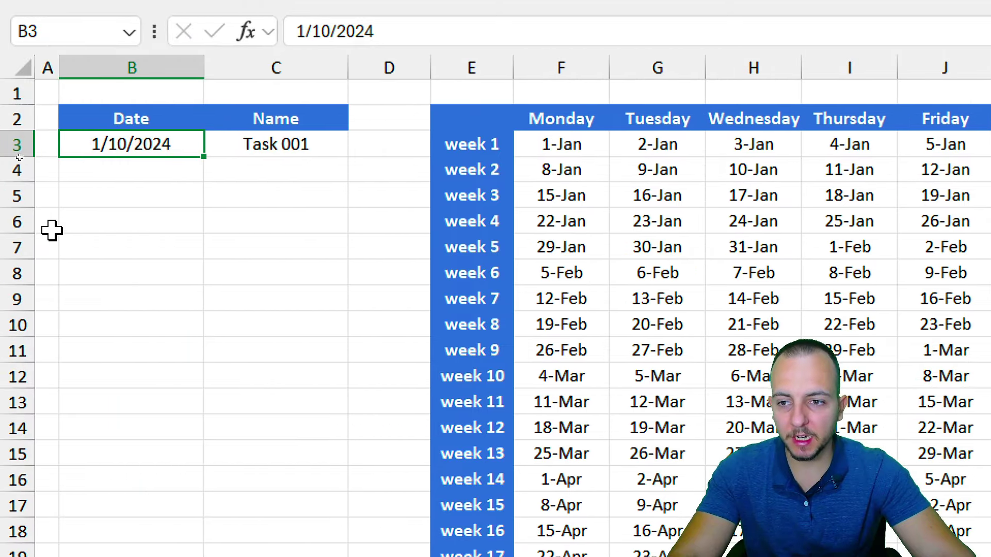
drag(159, 181, 212, 170)
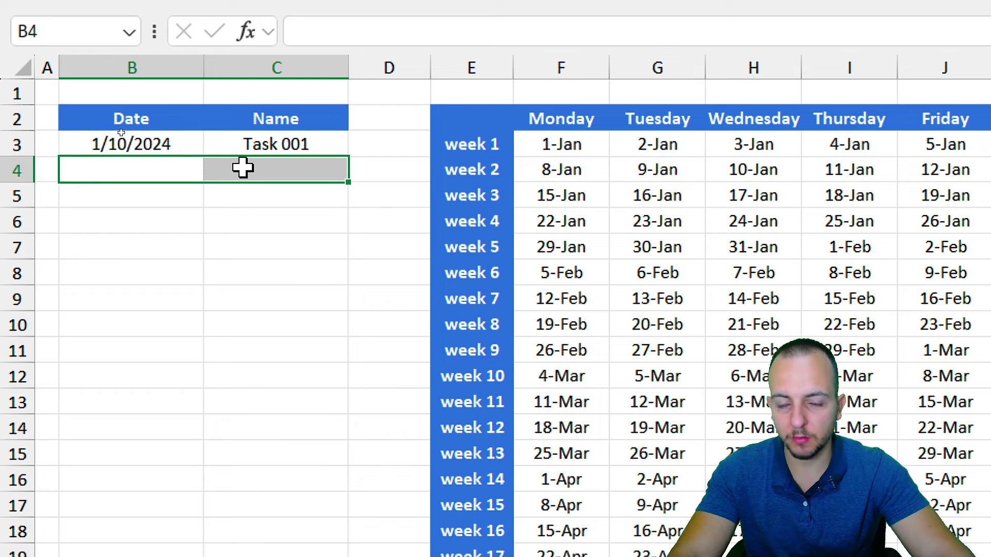
drag(149, 196, 261, 196)
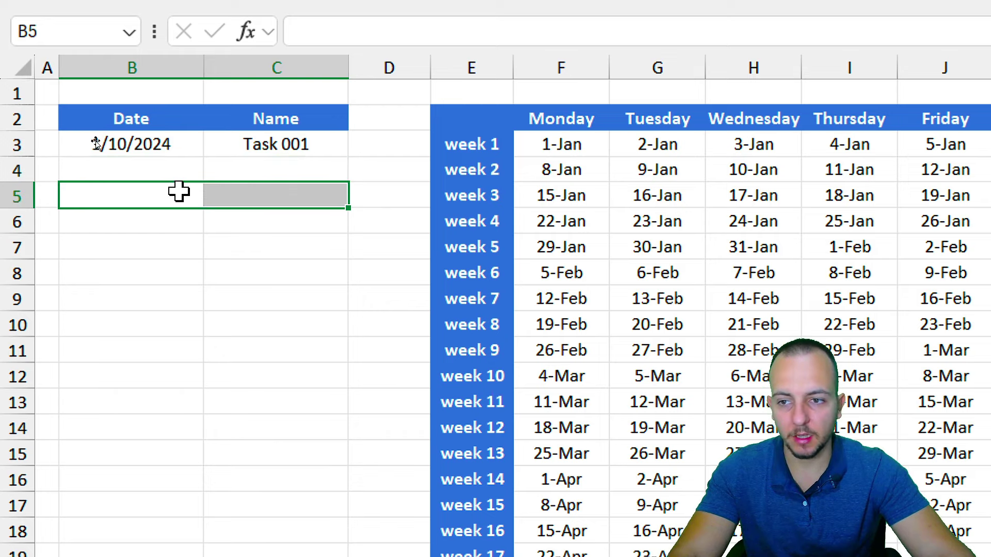
drag(194, 209, 170, 227)
drag(185, 123, 251, 455)
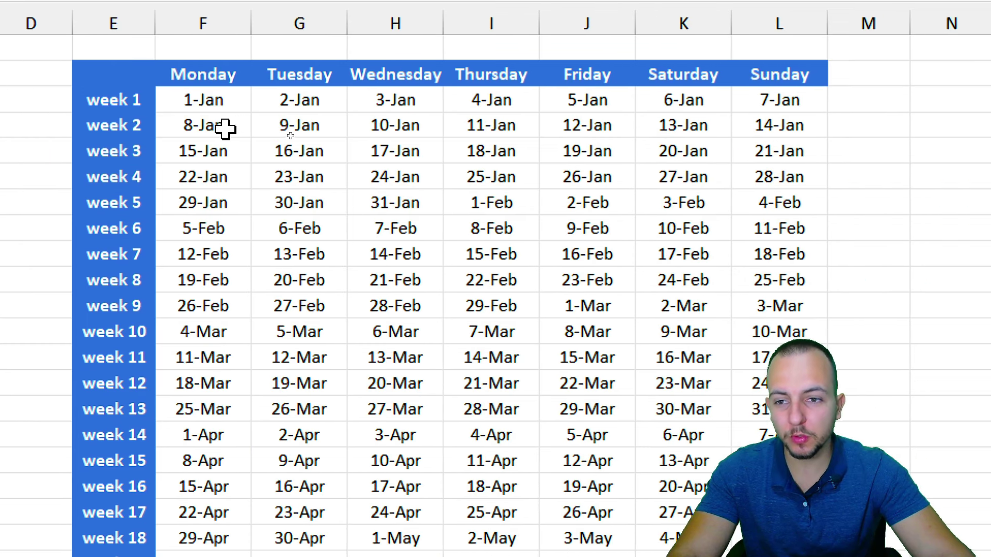
drag(217, 100, 670, 457)
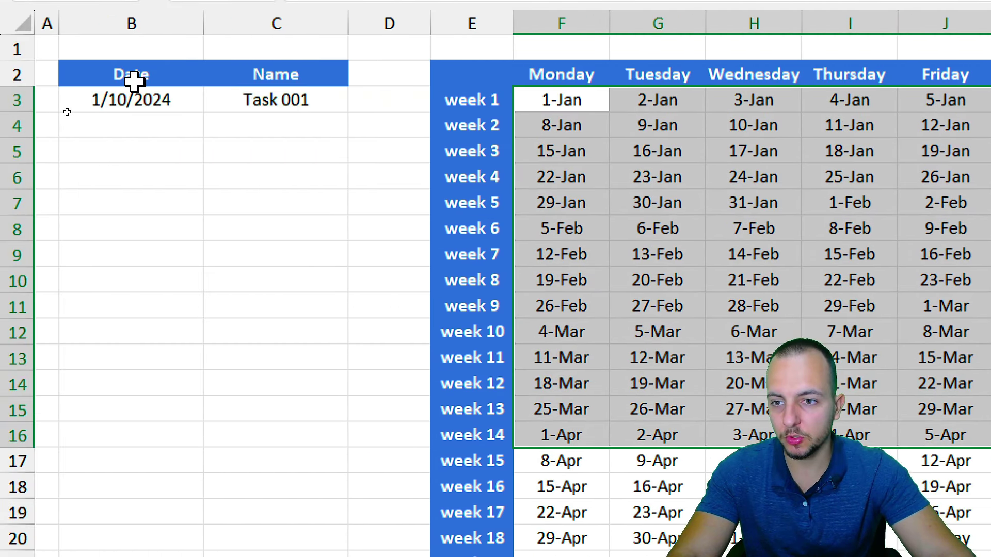
drag(133, 80, 132, 341)
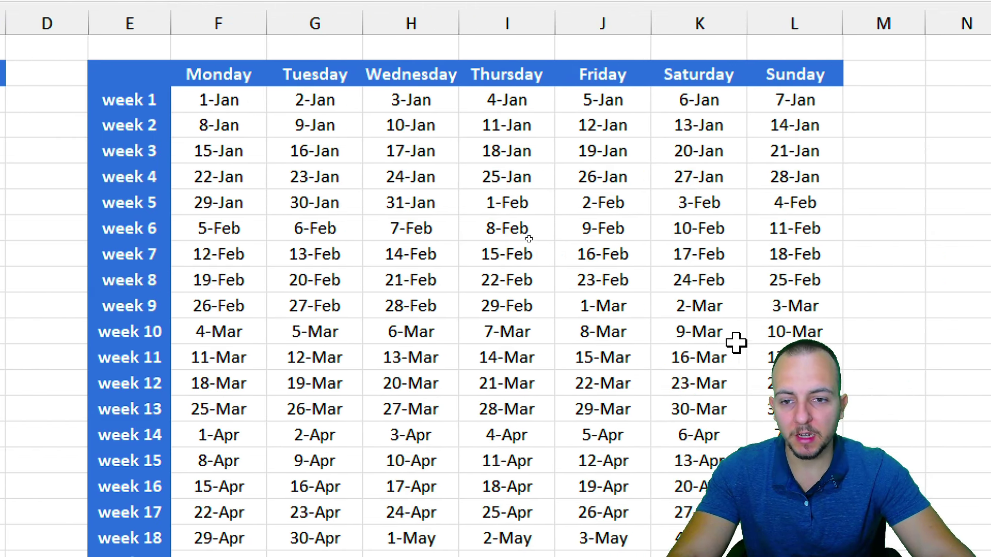
drag(230, 98, 488, 217)
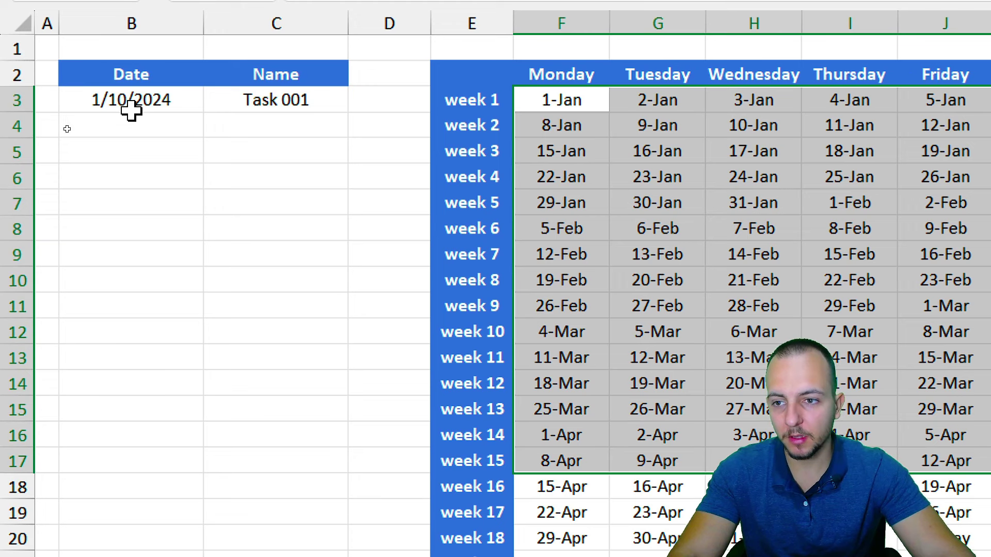
drag(133, 106, 129, 330)
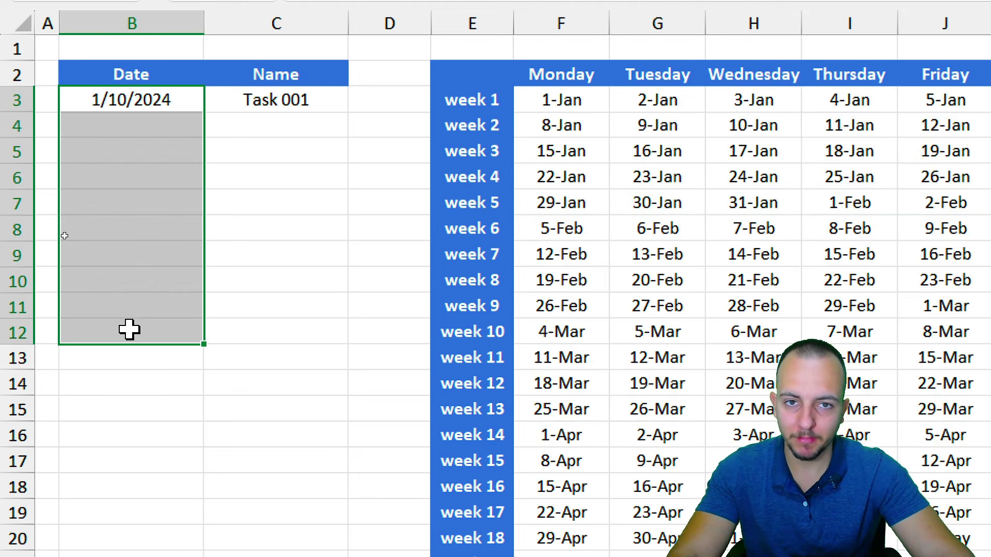
click(194, 104)
drag(200, 95, 154, 130)
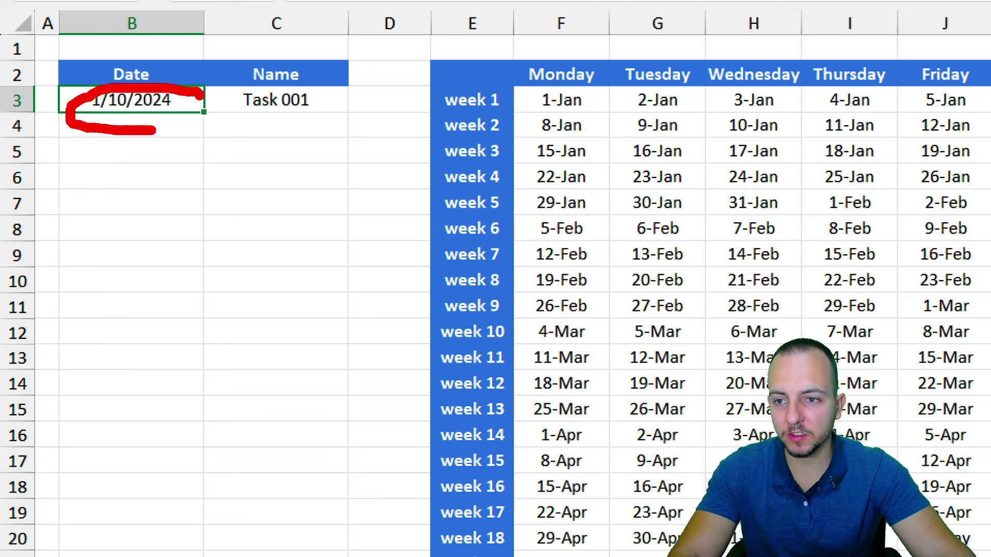
drag(520, 109, 852, 366)
key(ctrl+z)
key(ctrl+z)
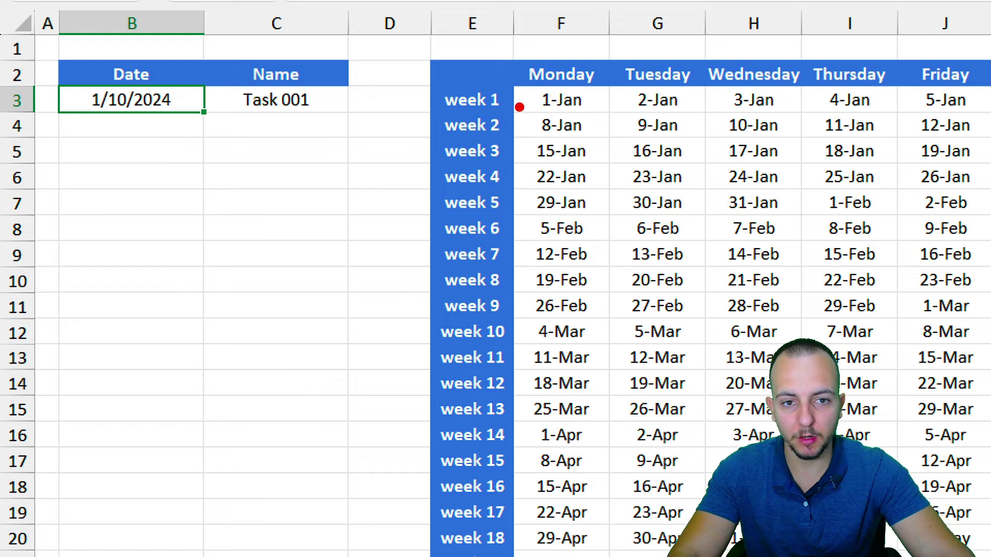
mouse_move(519, 107)
mouse_down()
mouse_move(896, 454)
mouse_move(919, 497)
mouse_up()
drag(71, 81, 198, 427)
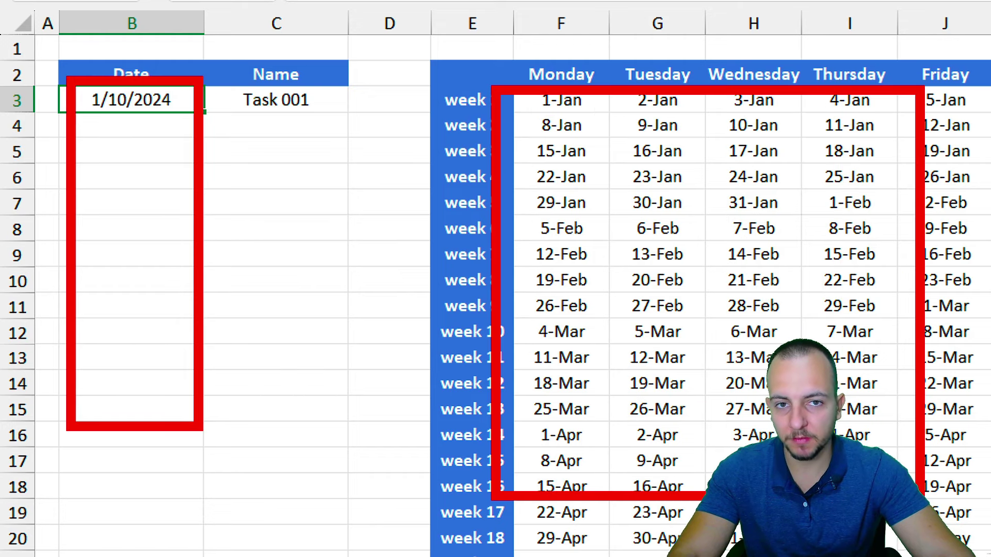
key(Escape)
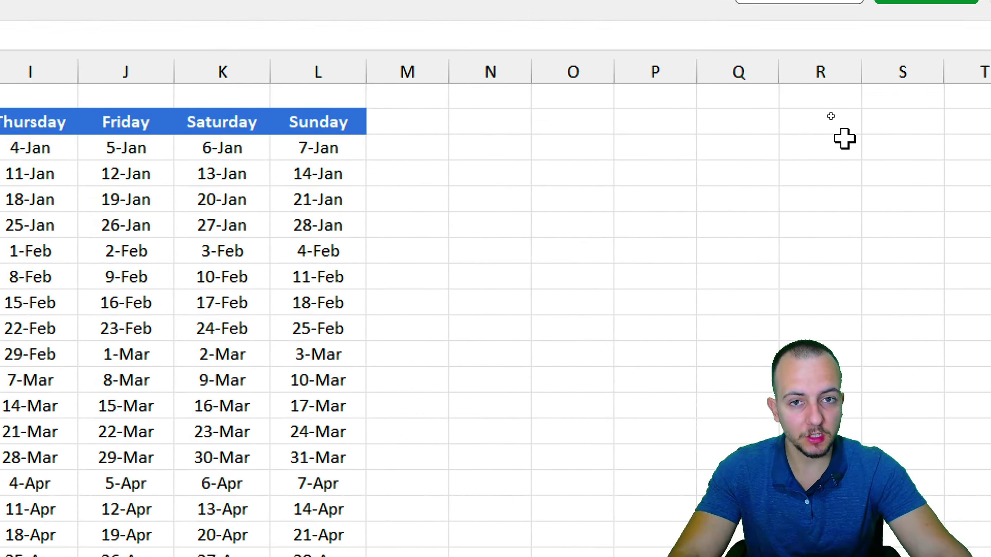
click(517, 150)
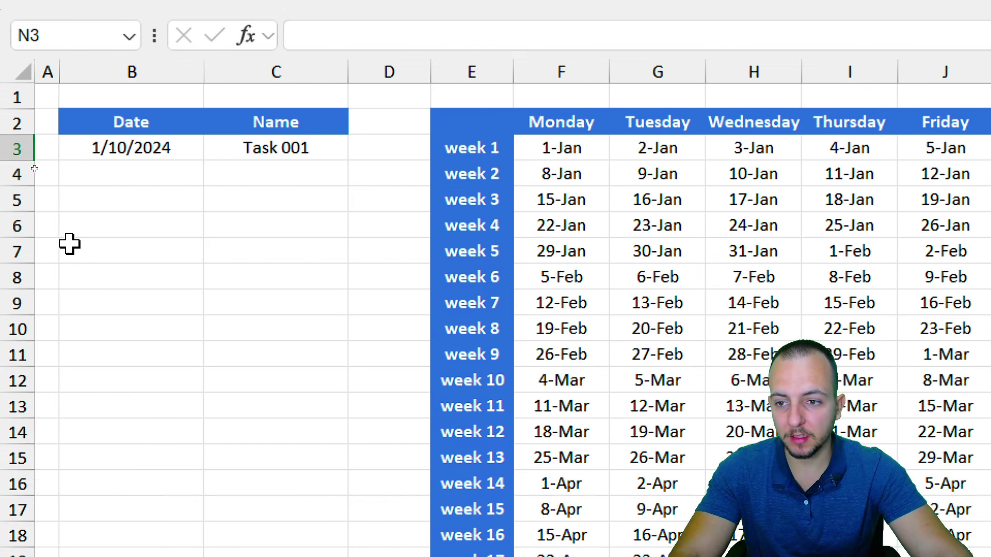
drag(149, 146, 129, 369)
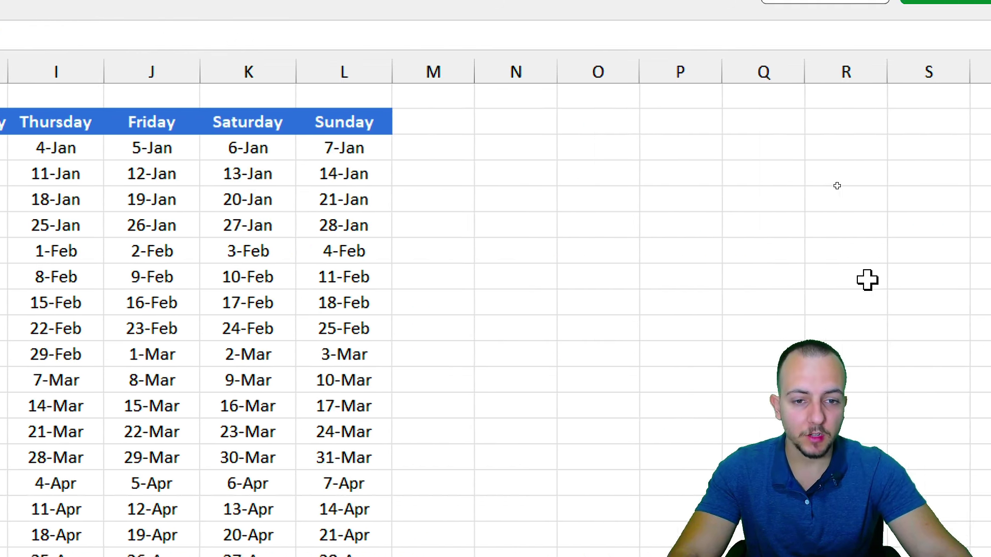
click(512, 138)
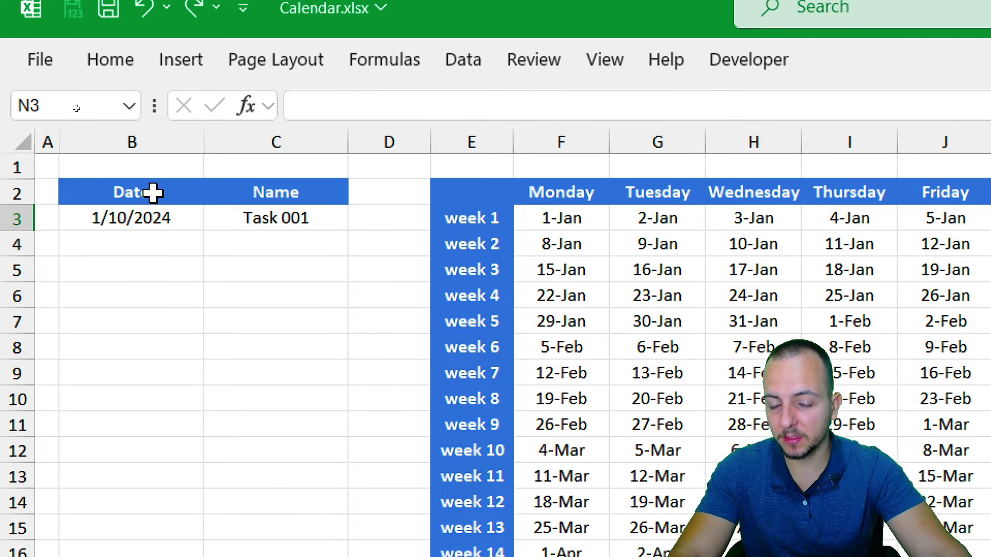
Convert the range B2:C3 into a table with headers.
drag(153, 192, 239, 208)
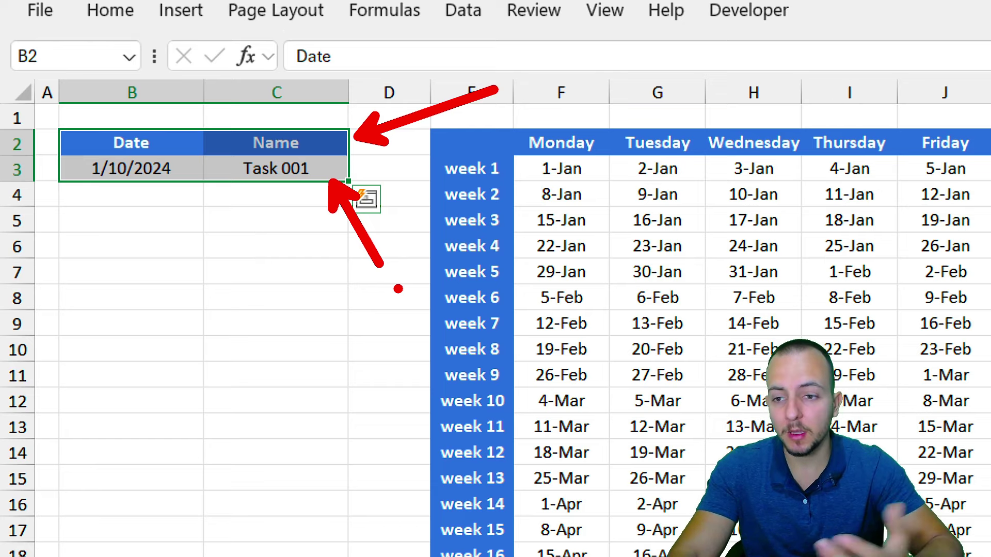
drag(296, 206, 363, 262)
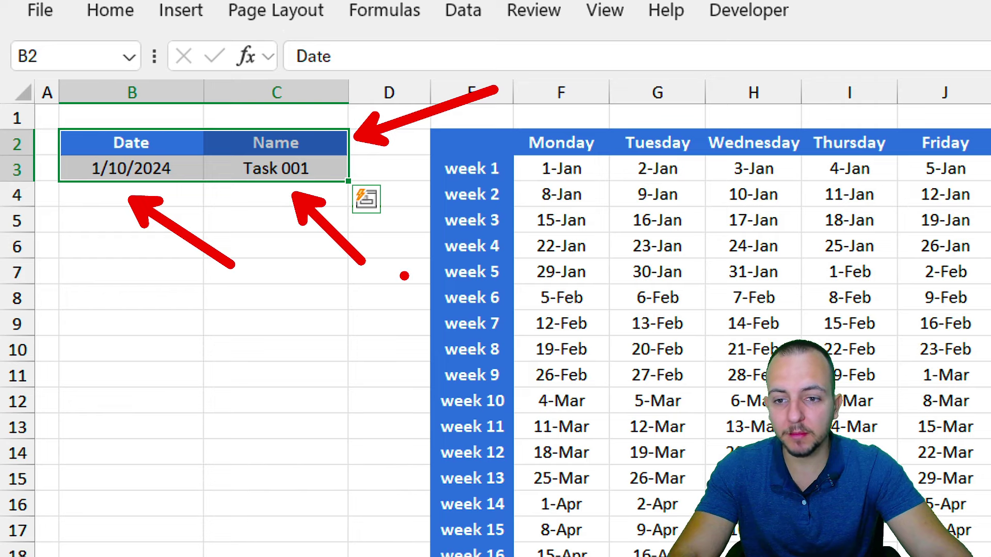
key(Escape)
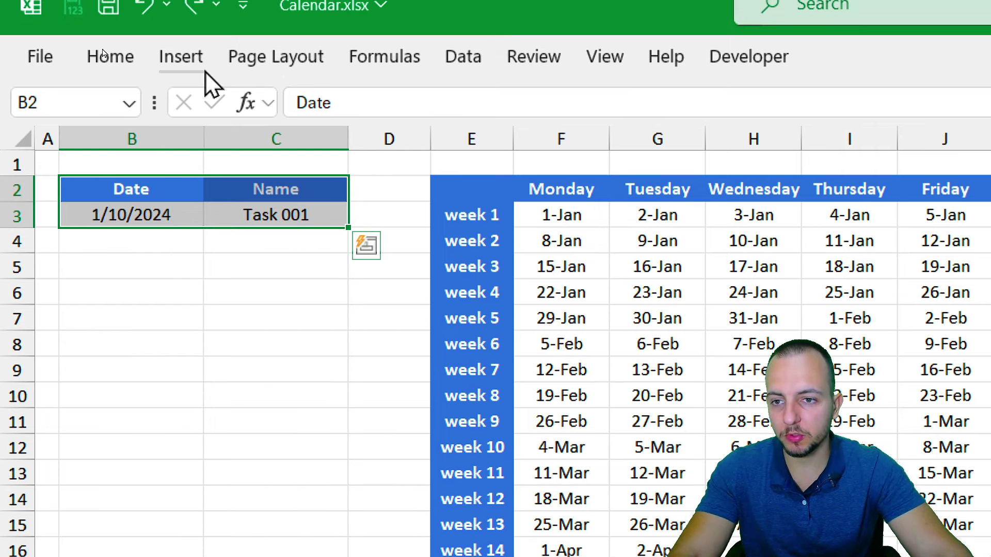
click(205, 70)
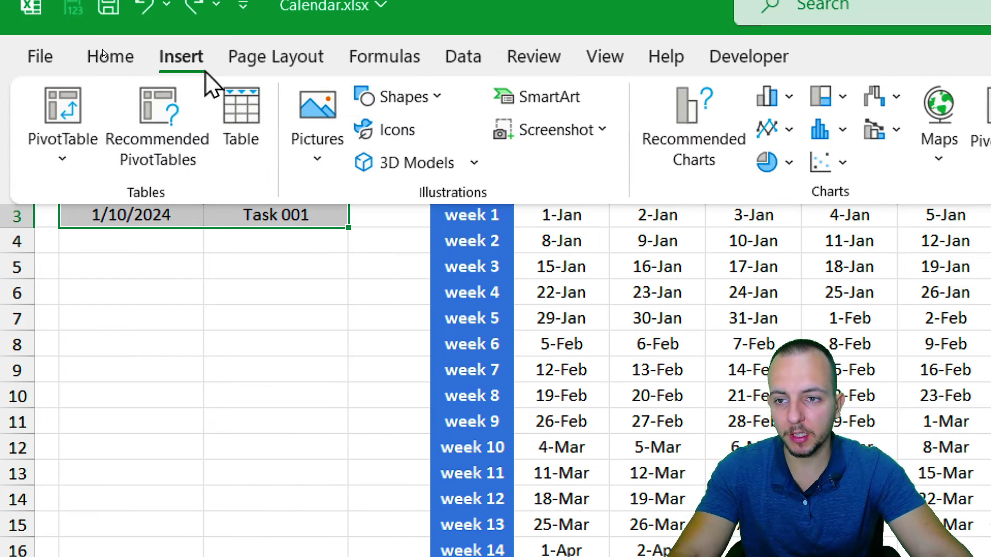
click(248, 124)
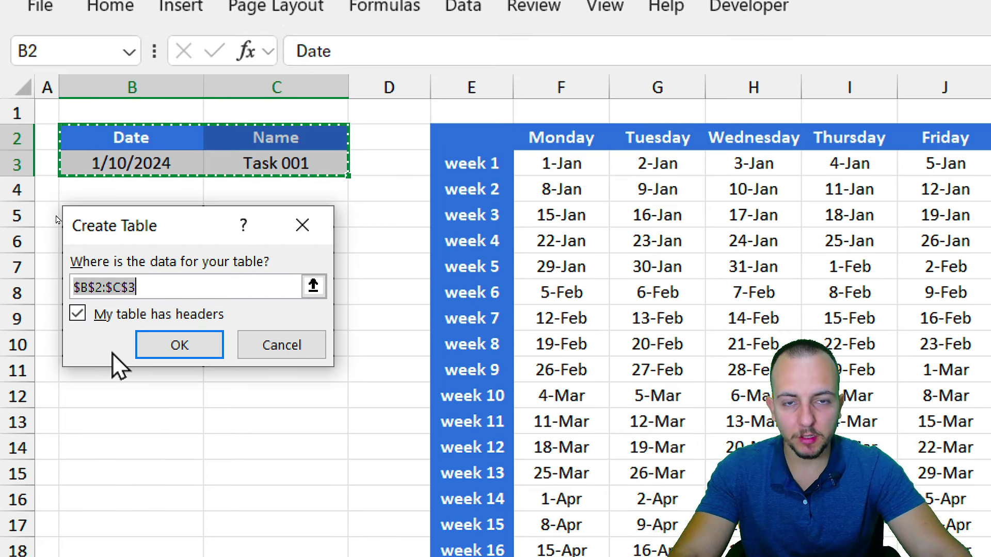
click(109, 321)
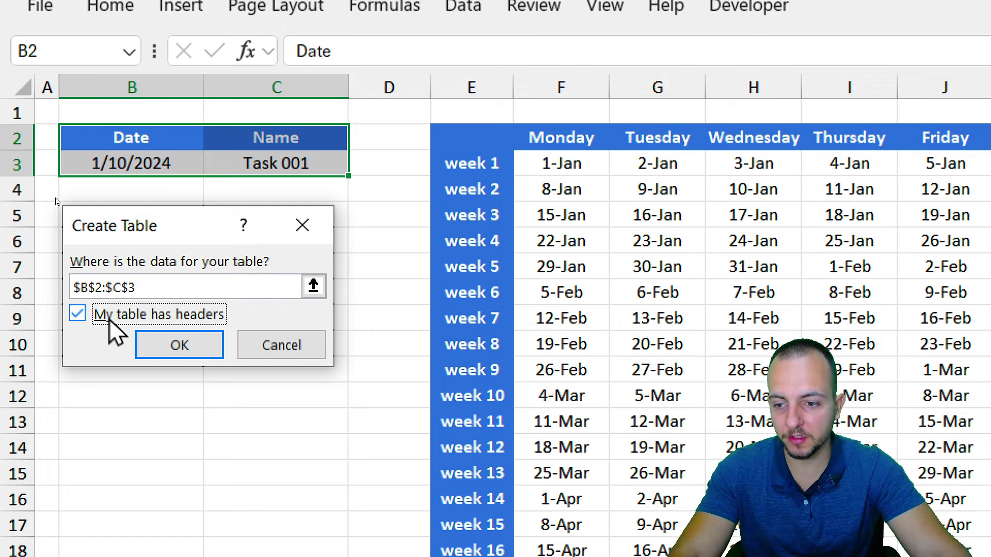
click(181, 345)
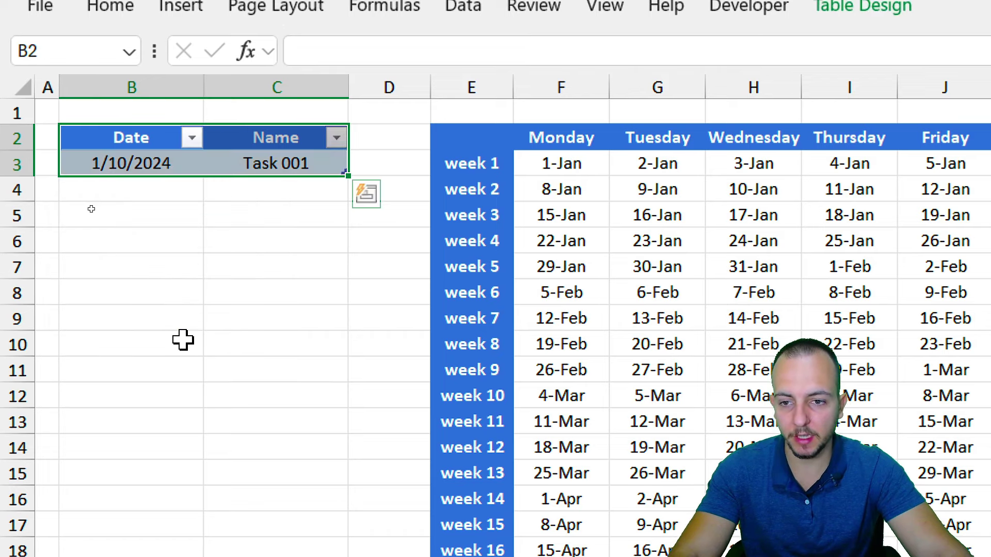
click(167, 304)
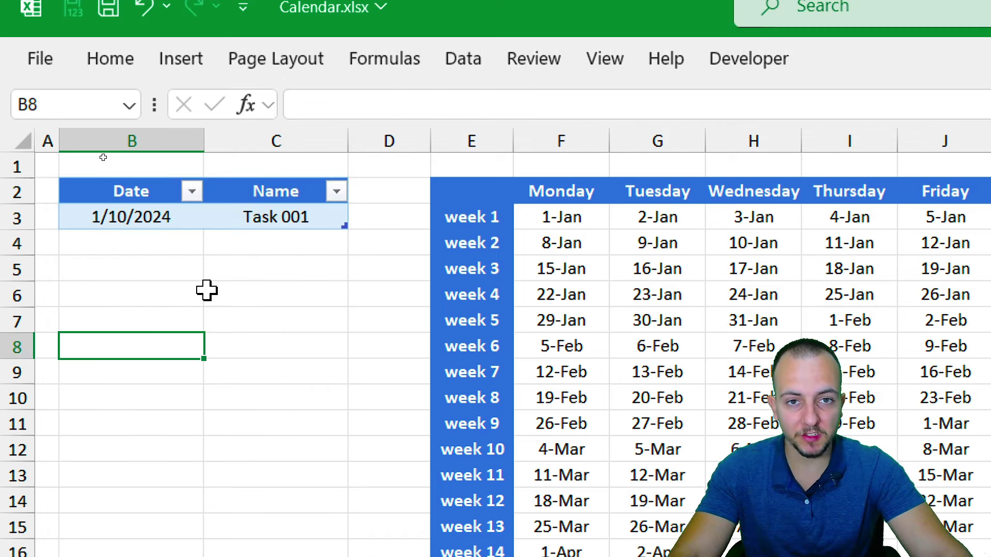
drag(146, 199, 251, 217)
click(211, 221)
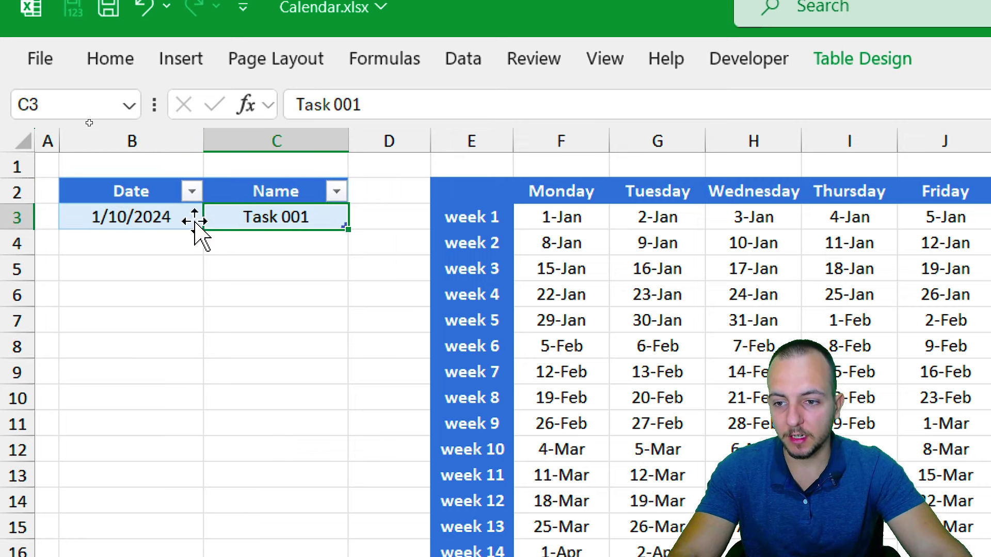
click(171, 219)
click(250, 221)
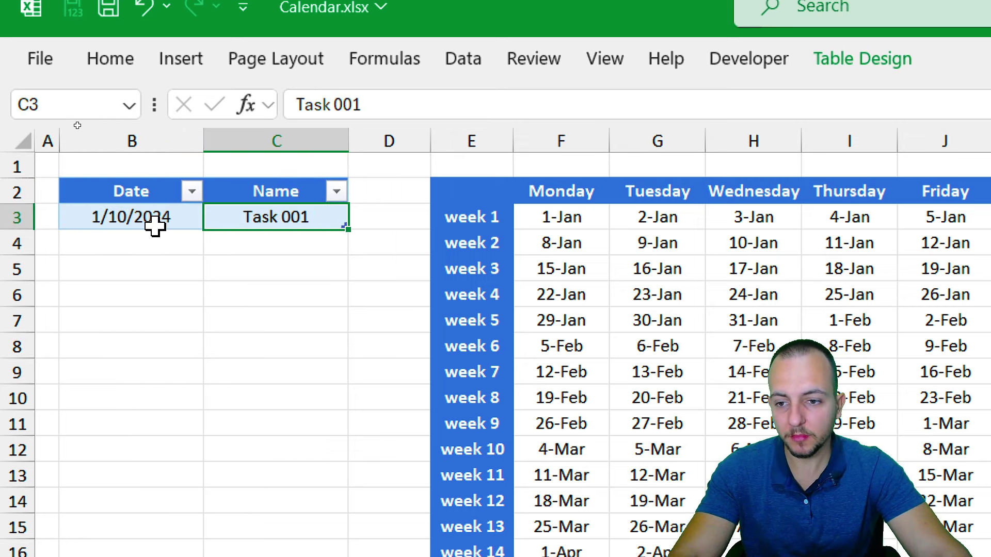
click(169, 222)
click(197, 243)
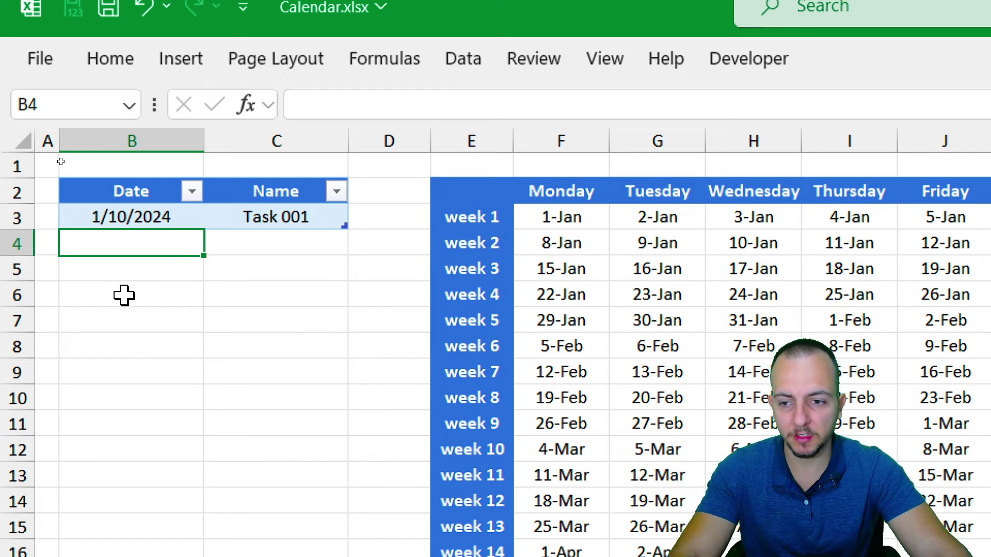
drag(169, 239, 220, 239)
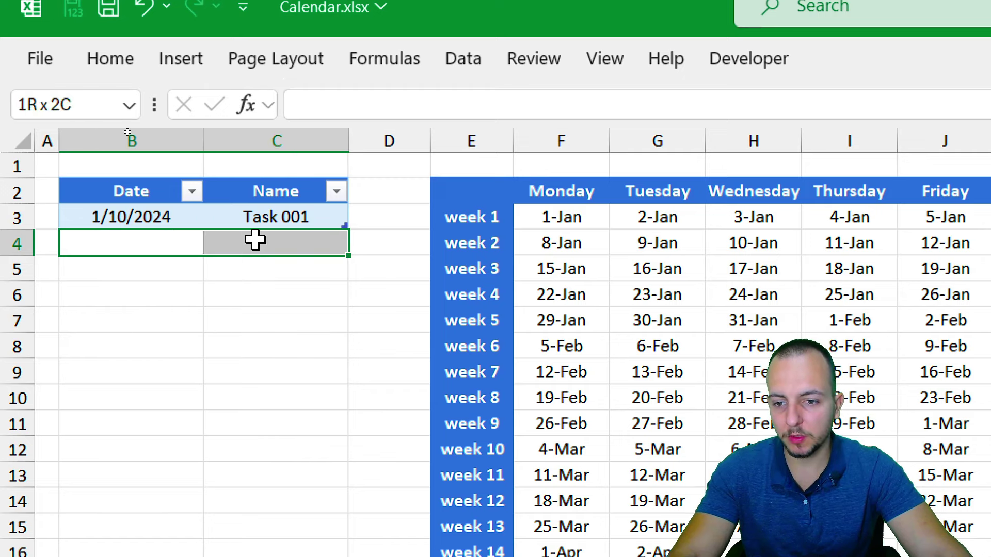
click(183, 268)
drag(184, 268, 220, 265)
Enter the date 1/15/2024 in cell B4, directly below the task table's first row.
click(199, 239)
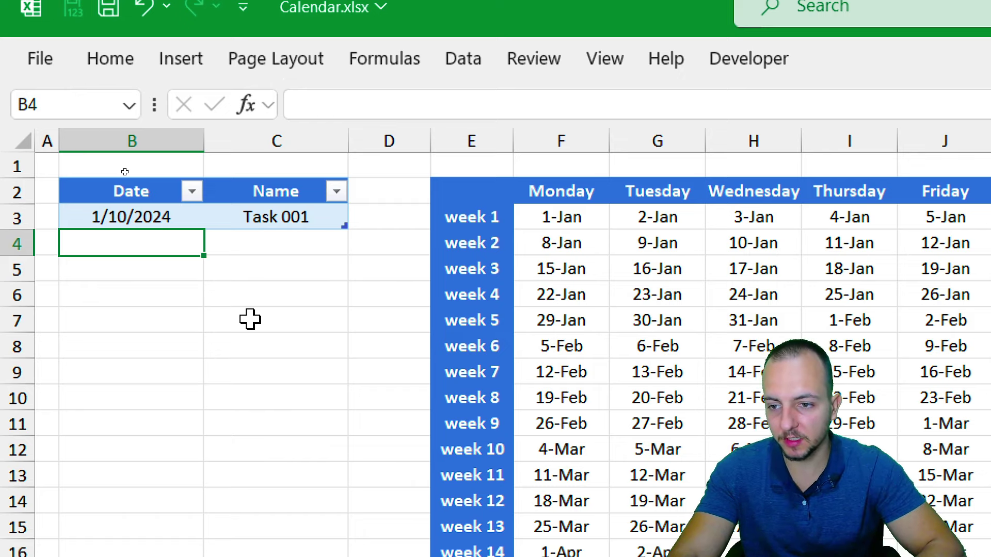
text(1/15/)
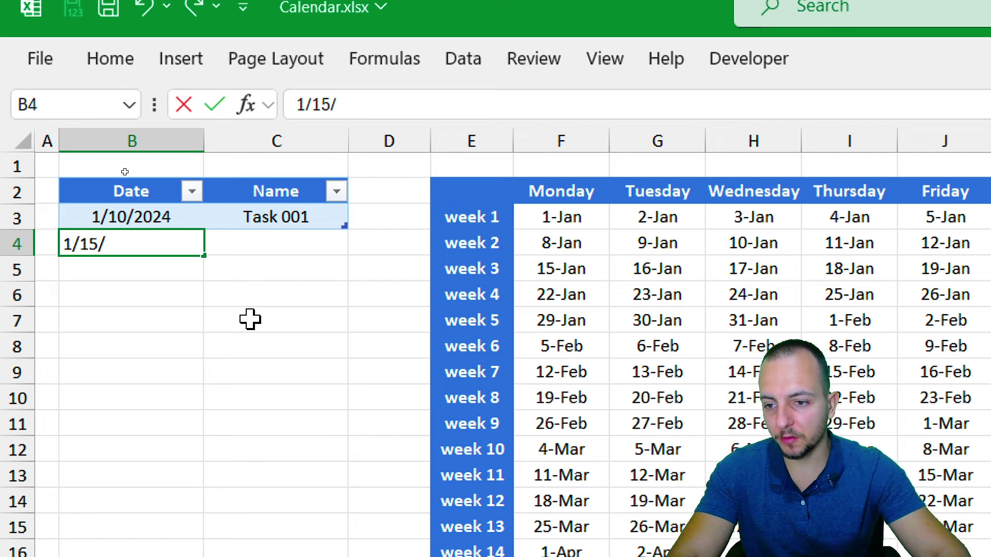
text(2024)
key(Return)
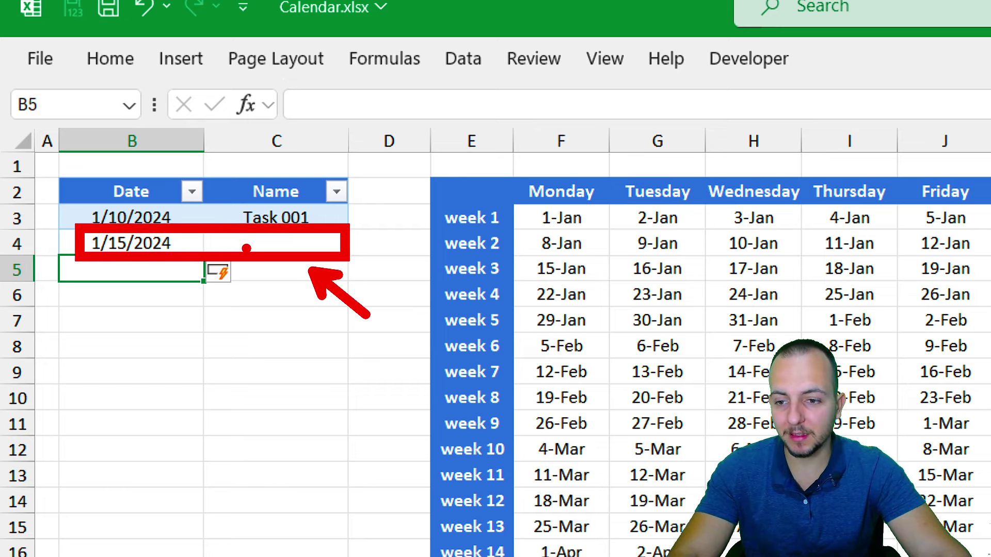
key(e)
mouse_move(293, 206)
mouse_down()
mouse_move(46, 278)
mouse_move(65, 239)
mouse_up()
key(Escape)
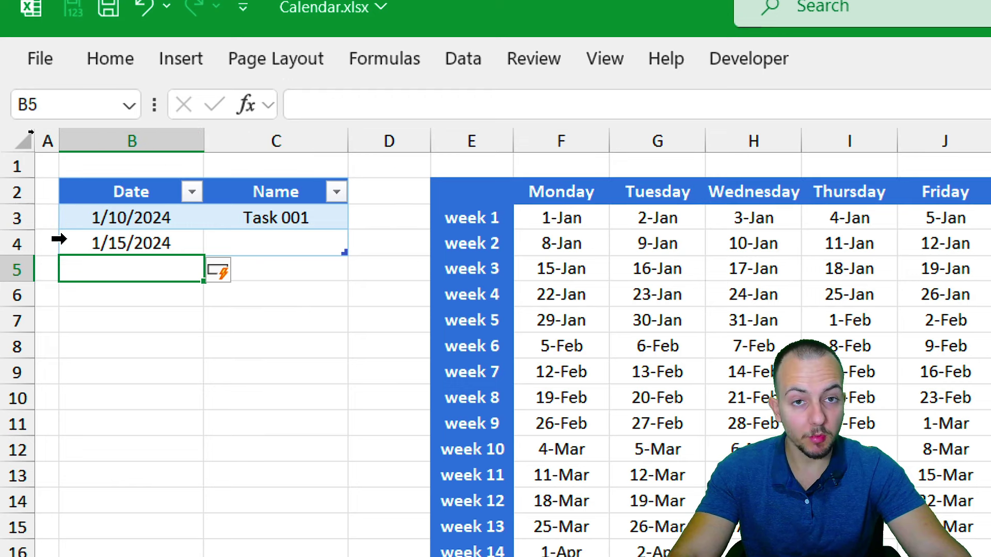
Delete the second task row, B4:C4, from the task table.
click(138, 248)
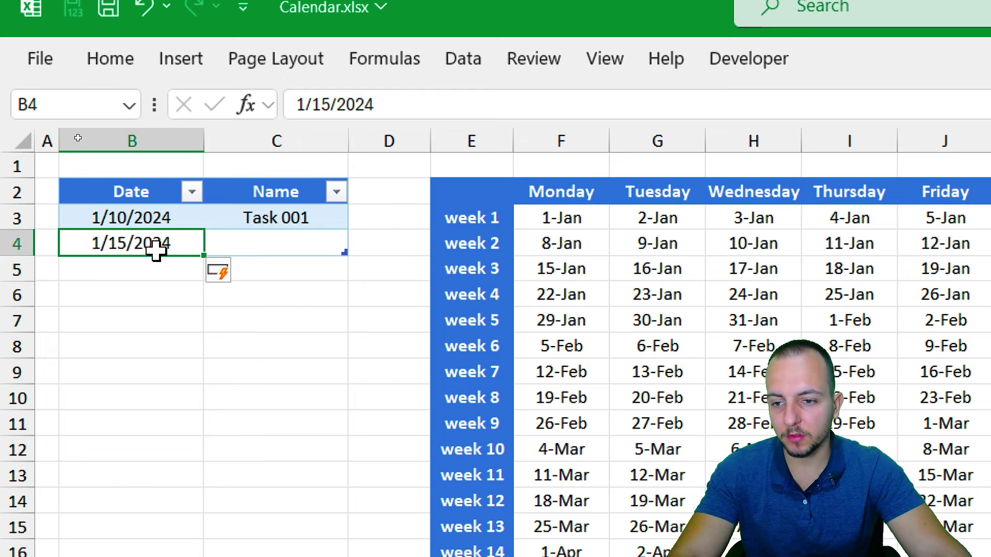
drag(155, 251, 263, 250)
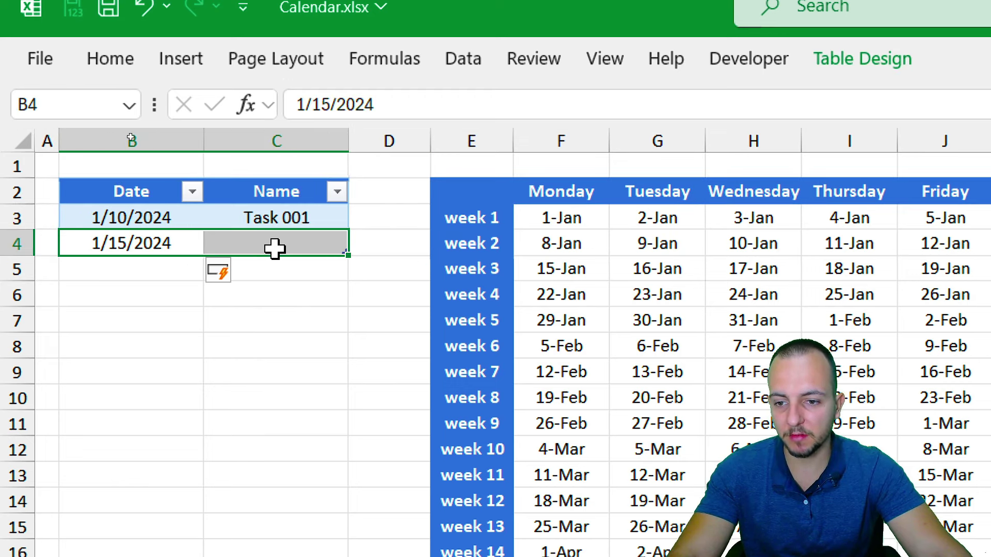
right_click(252, 253)
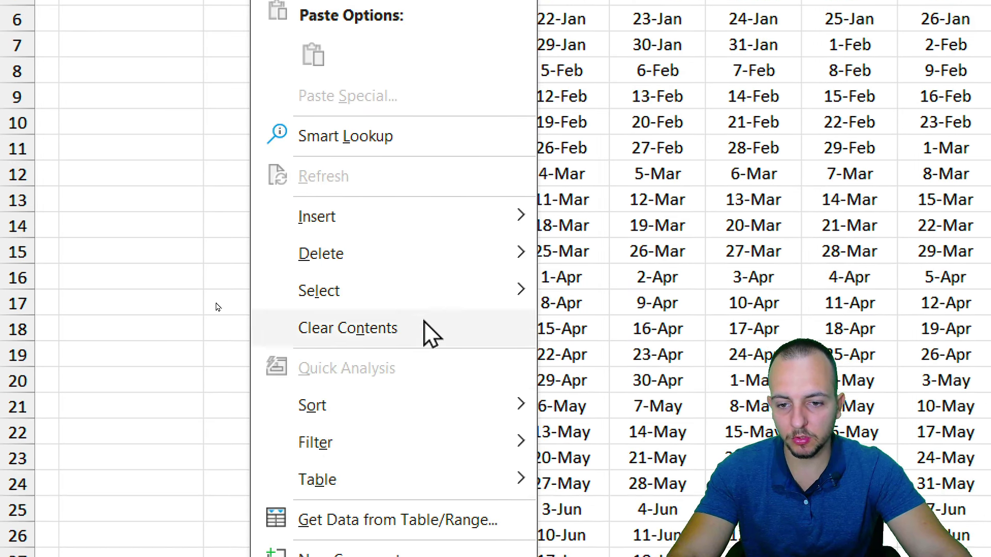
mouse_move(471, 256)
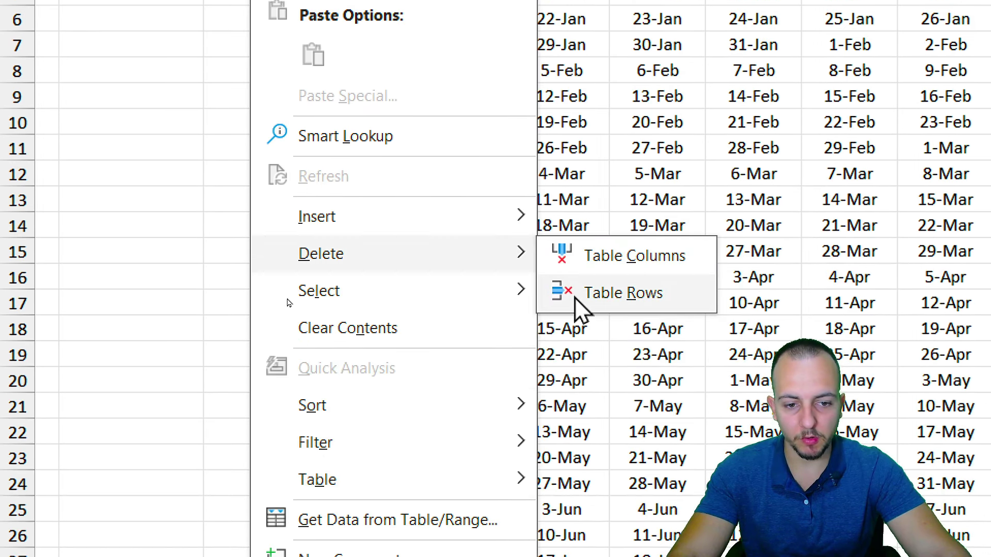
click(576, 299)
click(245, 96)
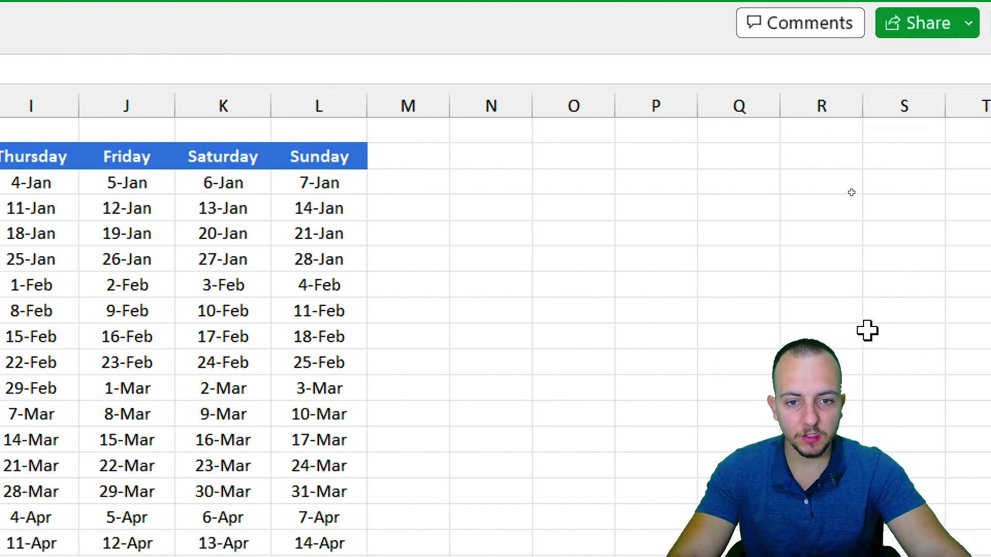
click(495, 186)
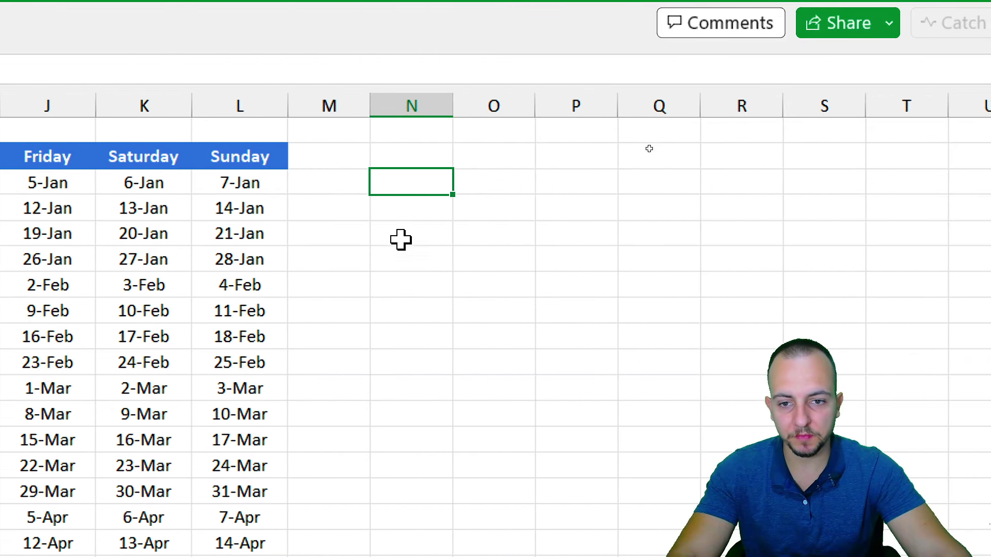
click(411, 106)
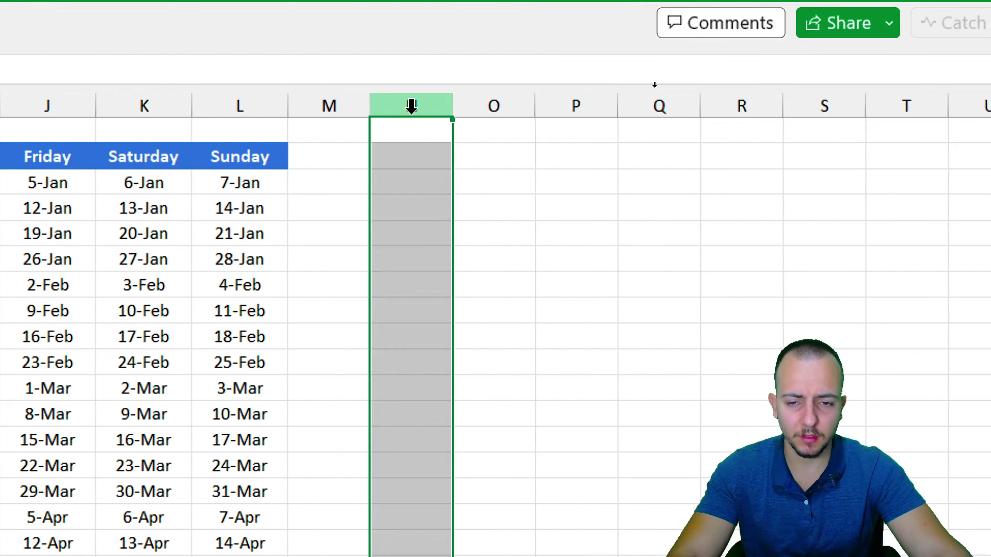
click(416, 179)
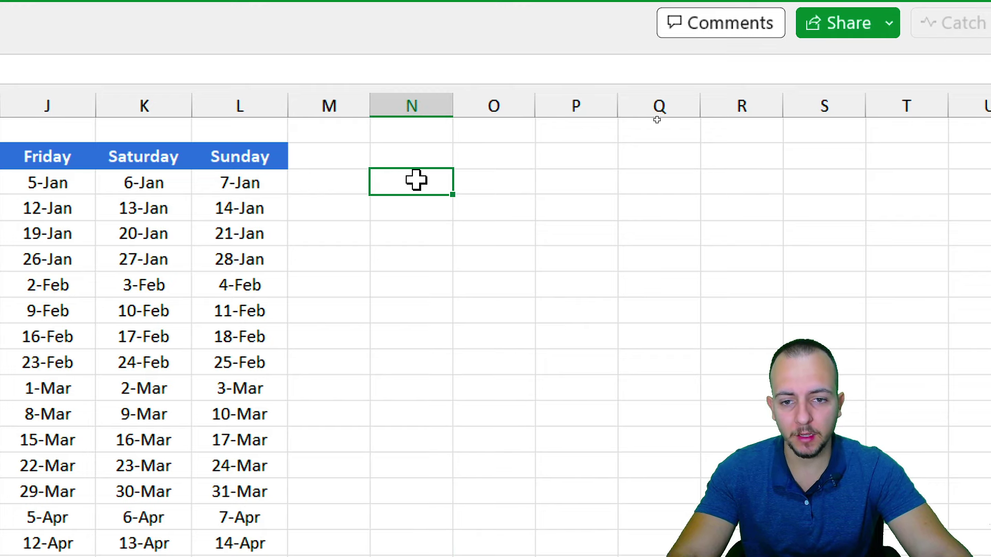
key(shift+space)
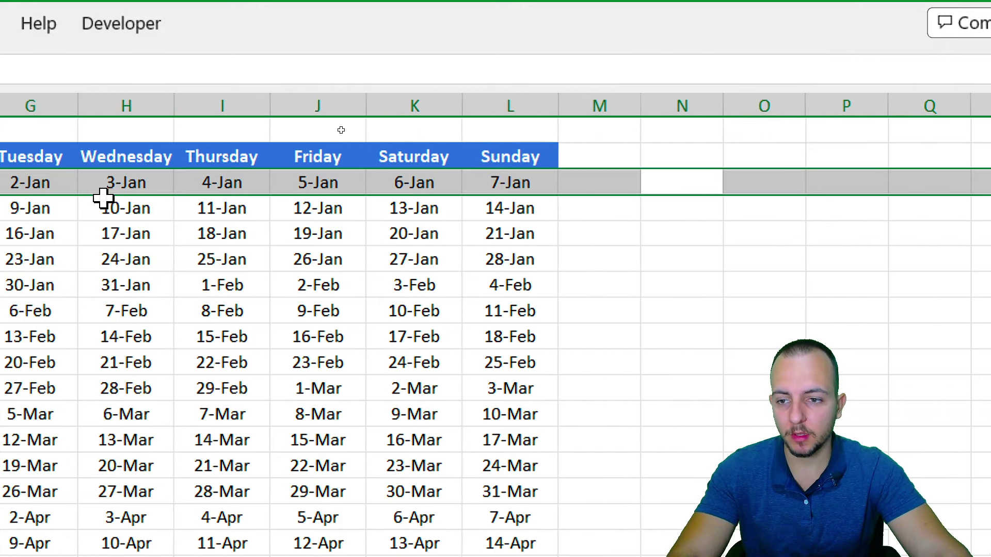
drag(253, 187, 990, 184)
Start a VLOOKUP formula in cell N3 with the first Monday date, F3, as the lookup value.
click(635, 181)
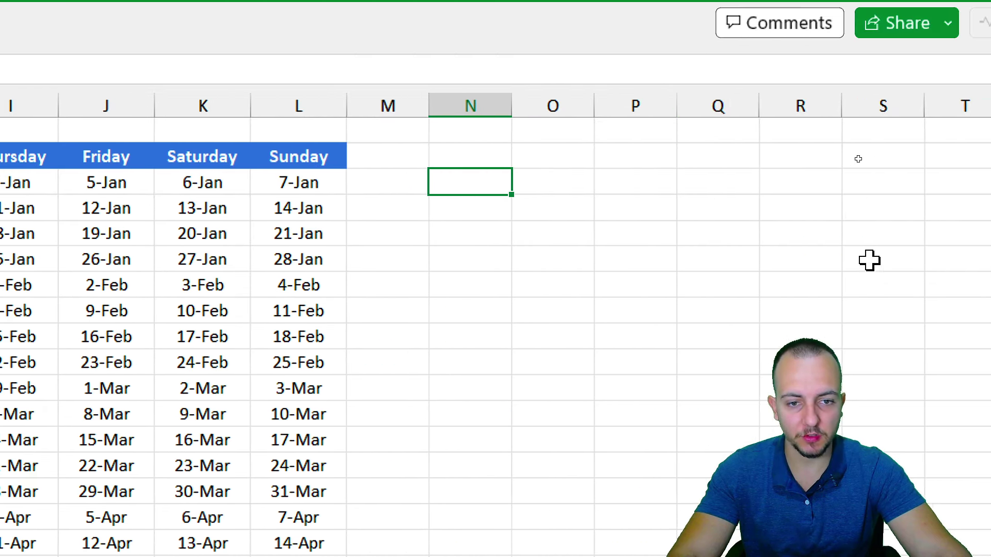
drag(665, 151, 707, 154)
key(Escape)
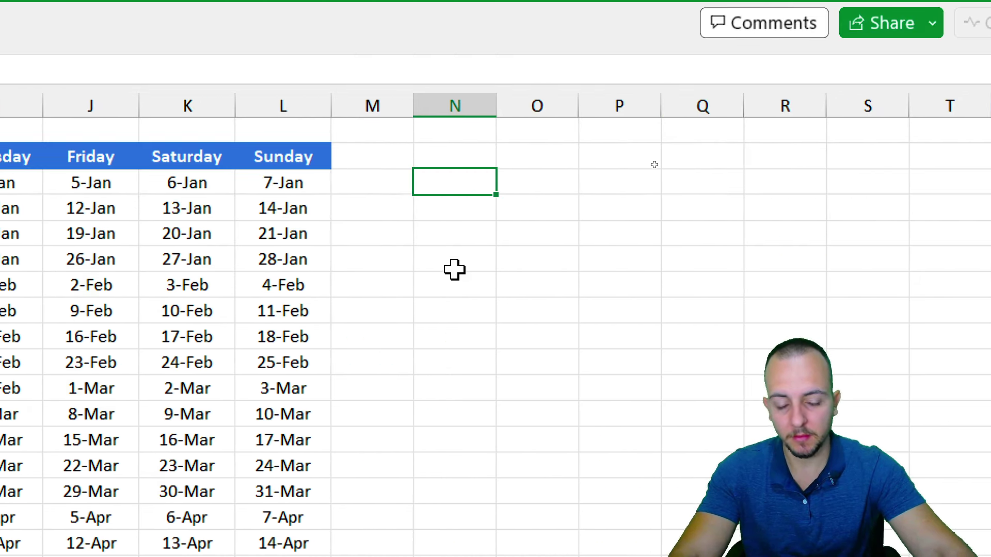
text(=vlo)
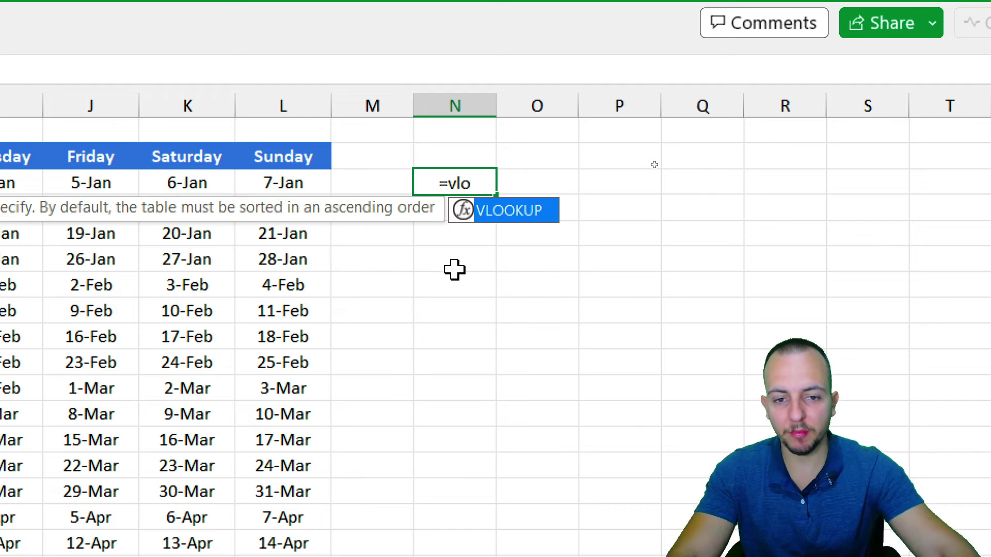
double_click(525, 216)
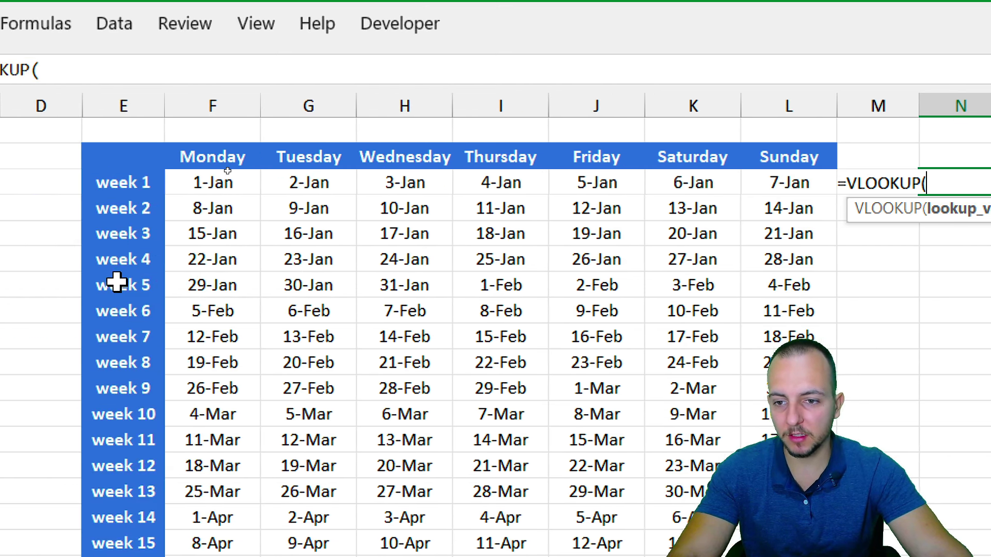
click(217, 182)
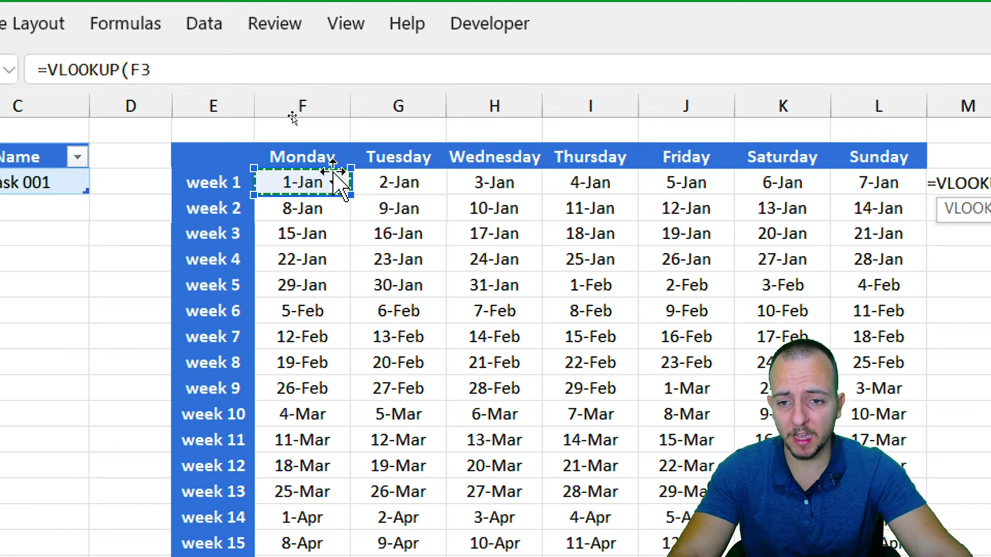
click(298, 211)
click(304, 192)
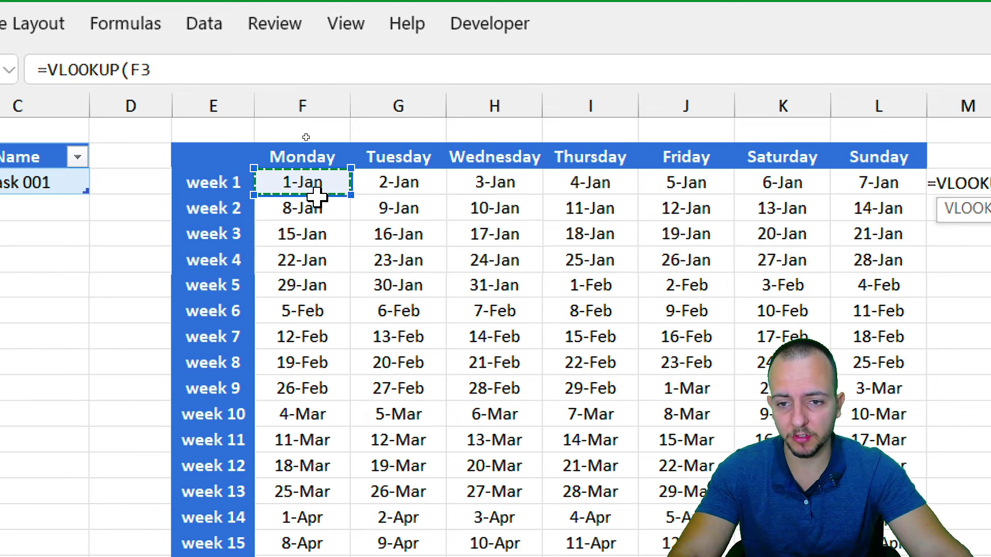
text(,)
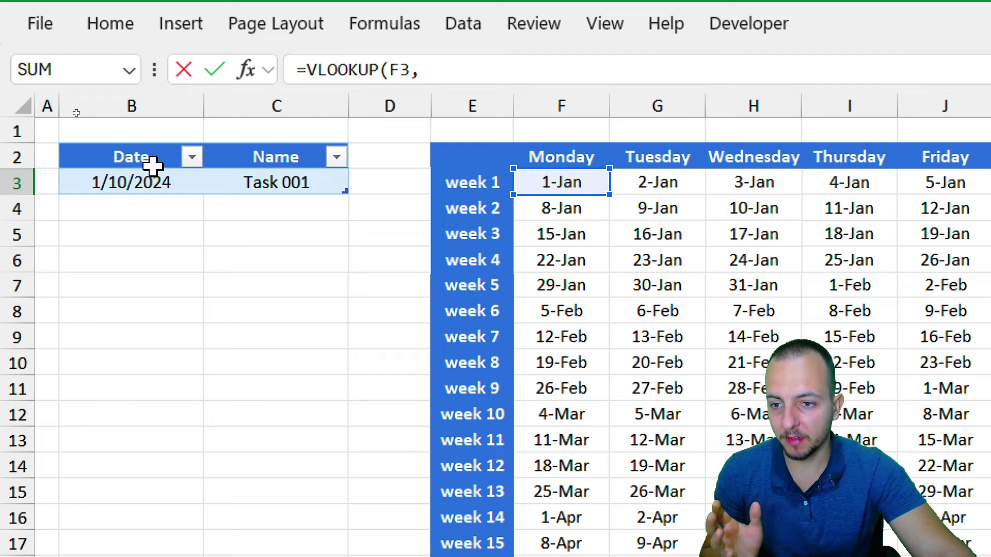
Complete the VLOOKUP in N3 with the task table's Date column including its header, column index 1 and FALSE for an exact match.
drag(152, 164, 155, 186)
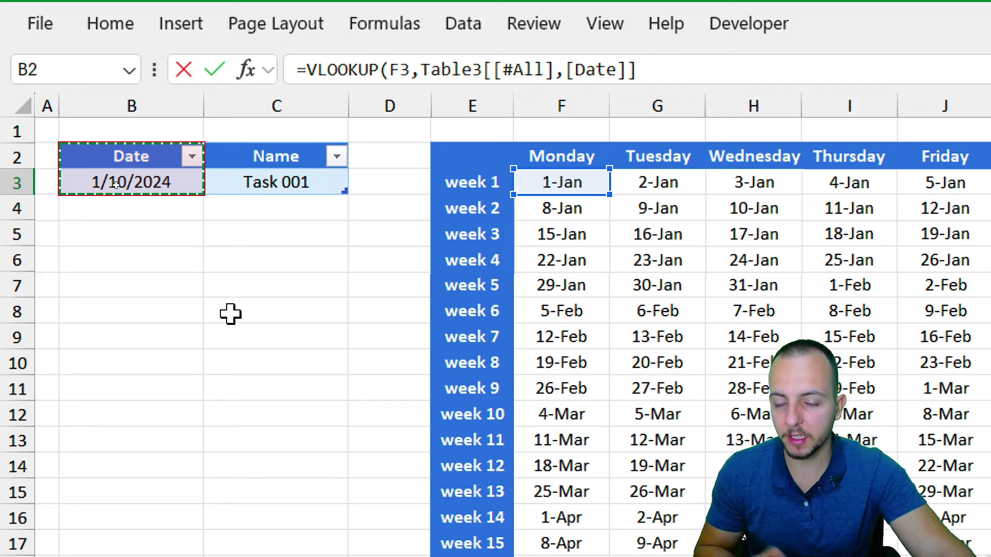
drag(142, 152, 139, 182)
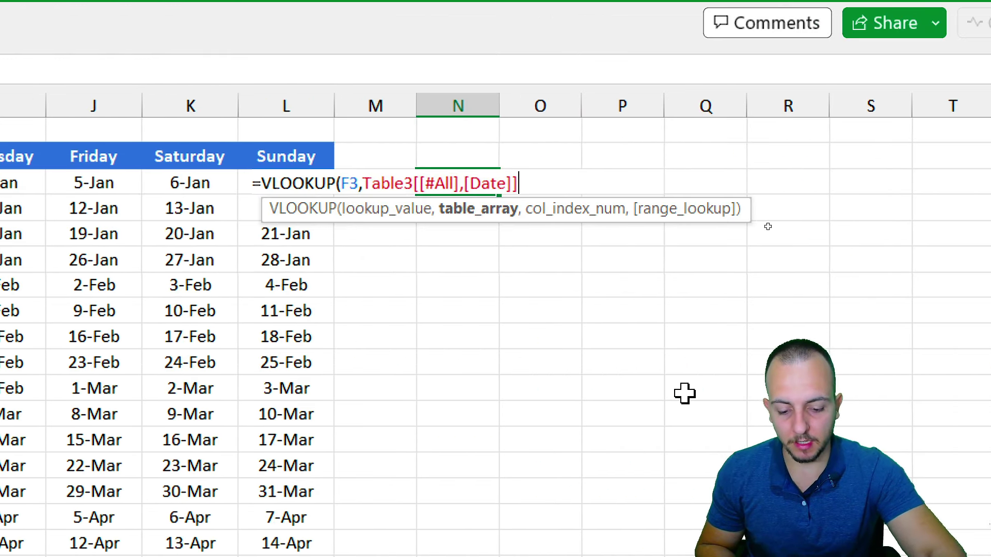
text(,1)
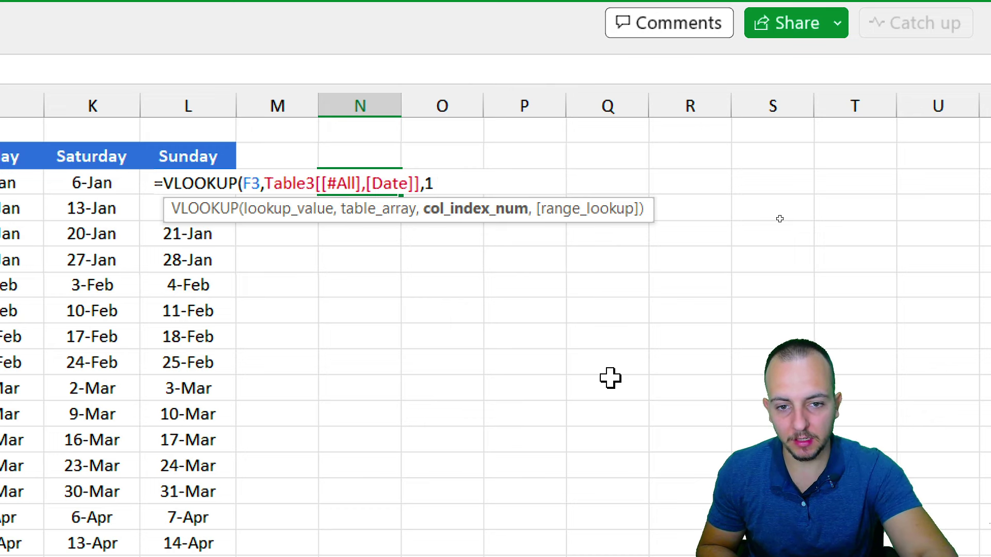
text(,)
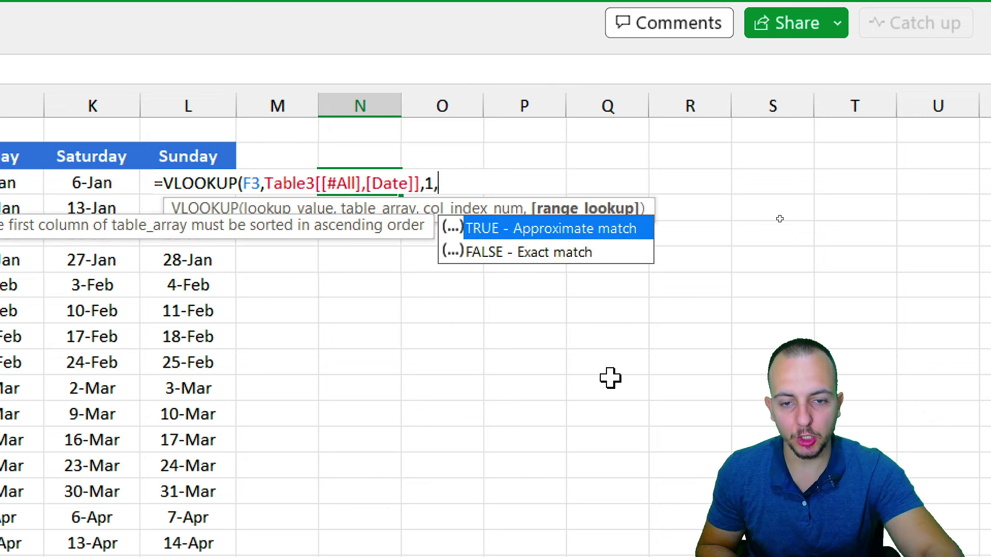
click(539, 251)
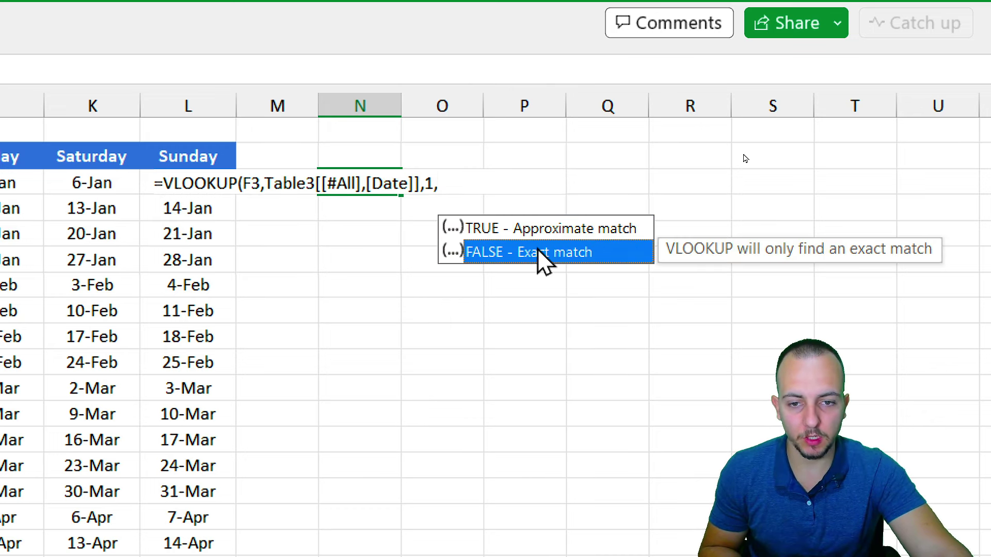
double_click(539, 251)
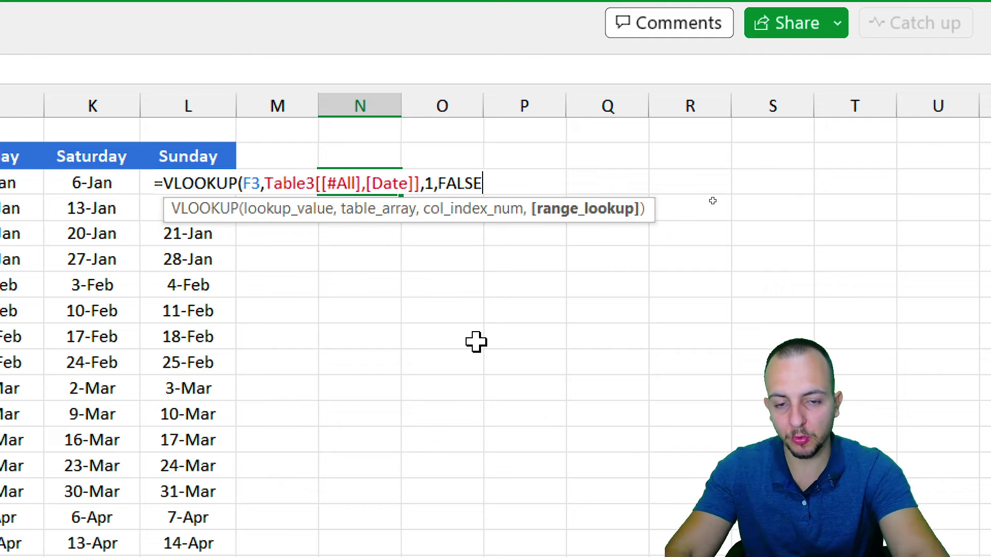
text())
key(Return)
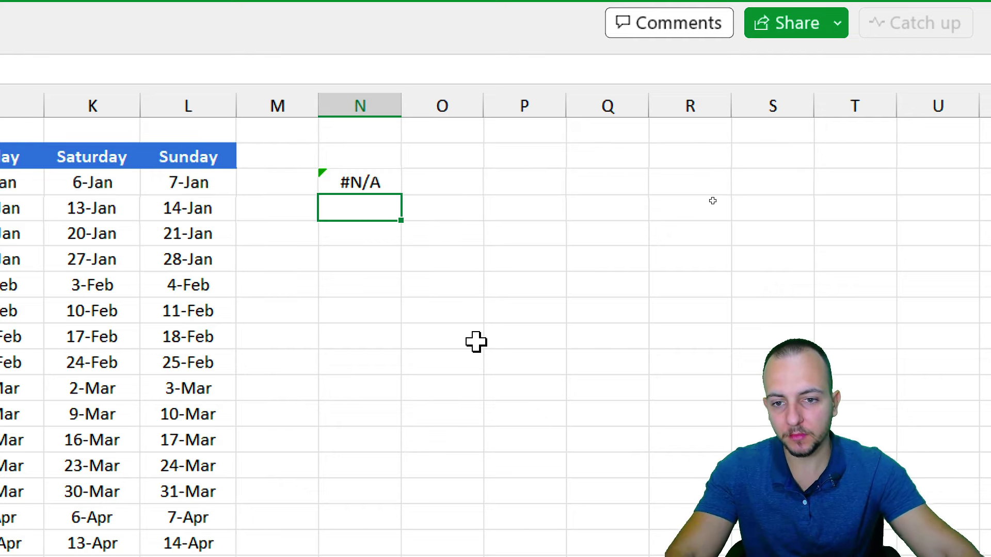
Fill the VLOOKUP formula from N3 down column N to the week 53 row.
click(380, 174)
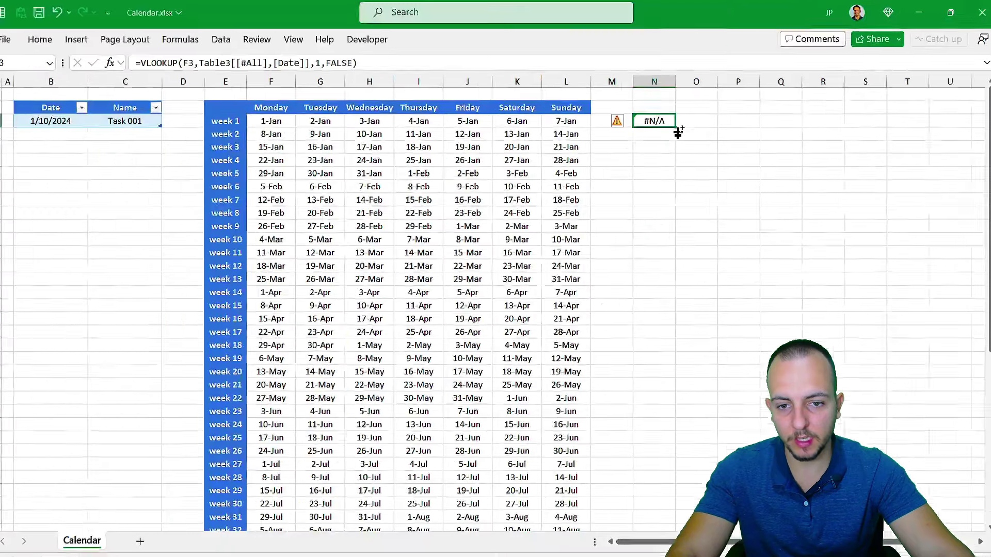
drag(677, 133, 667, 550)
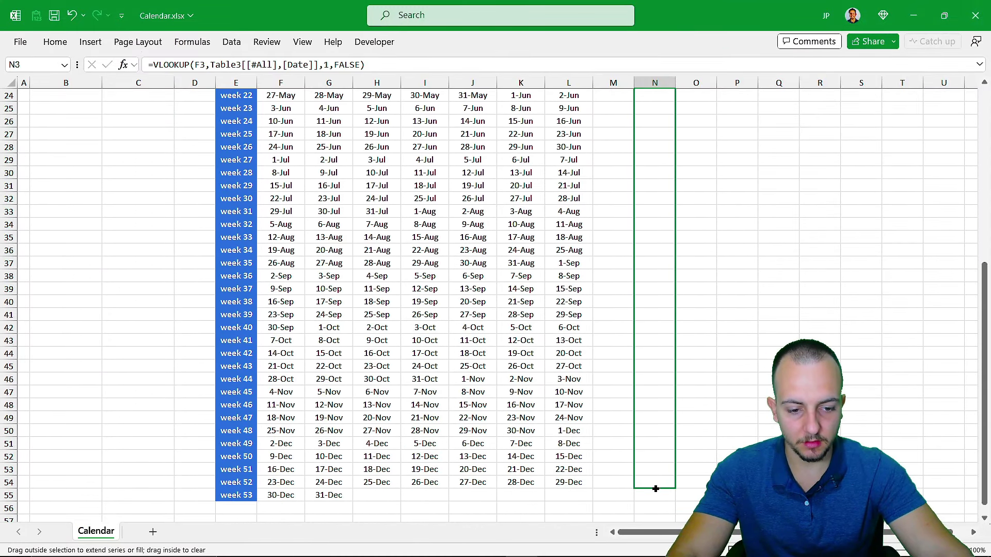
drag(649, 502, 649, 502)
scroll(717, 347, up, 8)
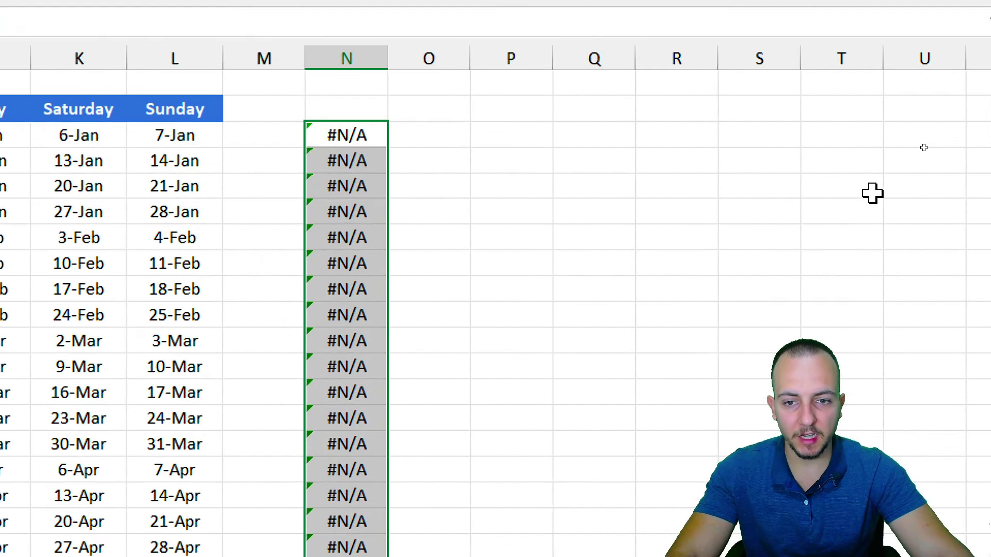
Copy the column N lookup formulas into columns O through T, starting at row 3.
key(ctrl+c)
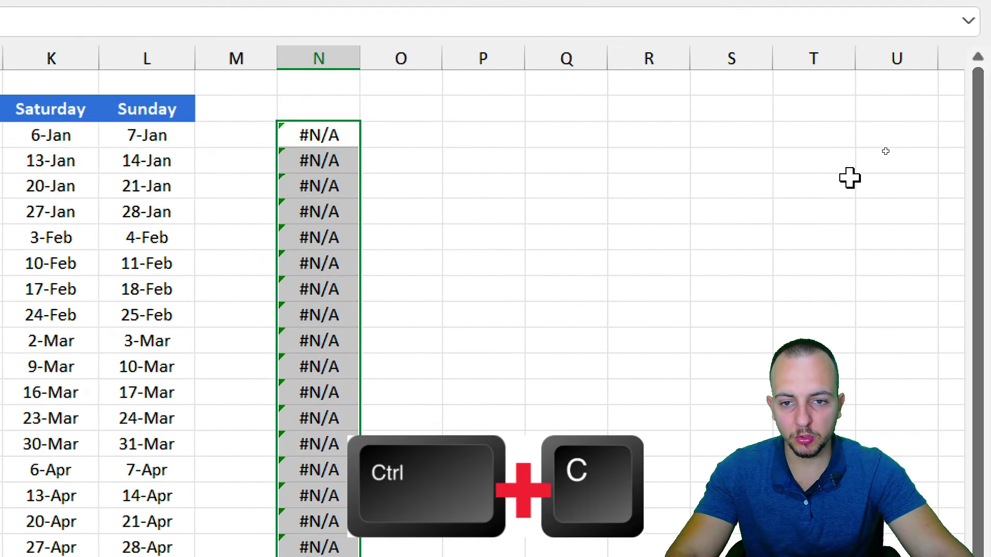
click(404, 137)
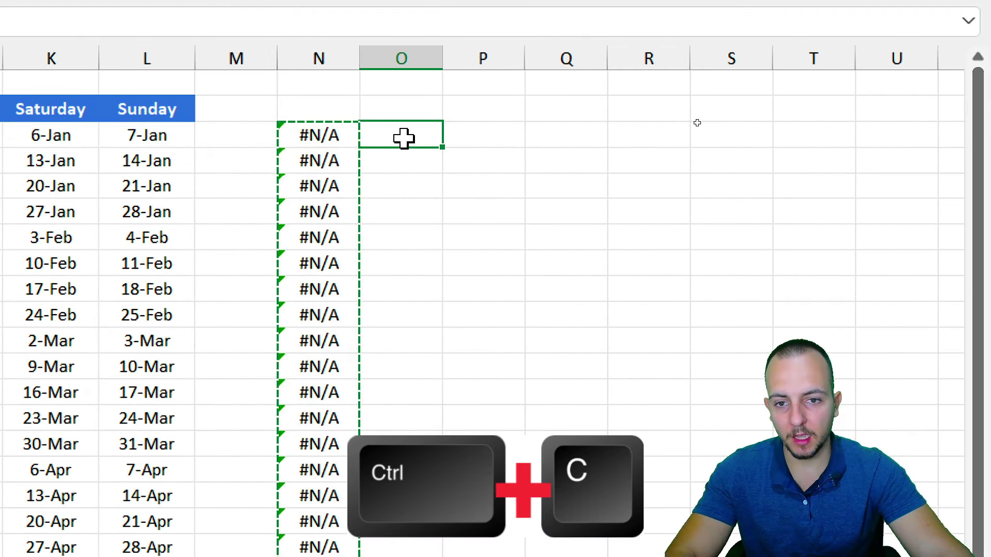
key(ctrl+v)
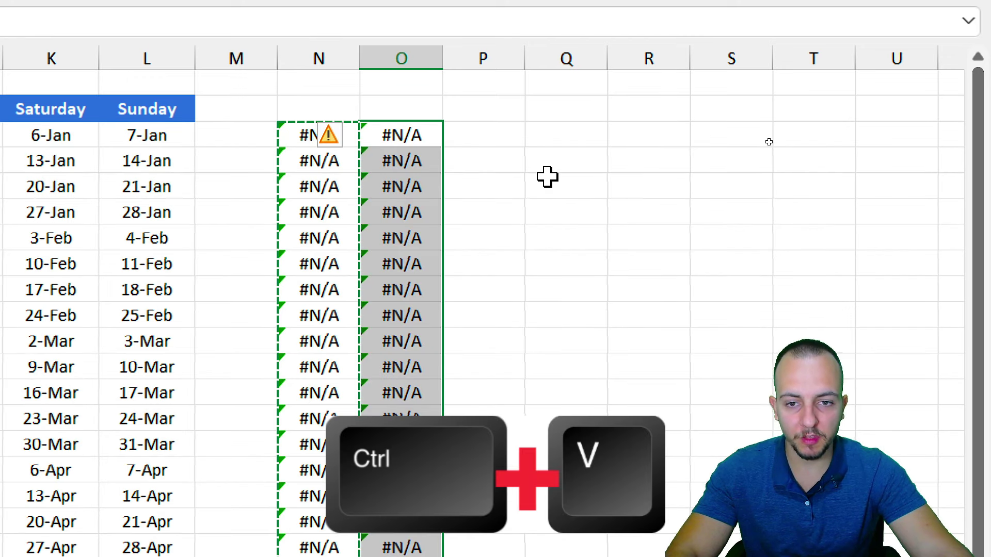
click(502, 136)
key(ctrl+v)
click(568, 134)
key(ctrl+v)
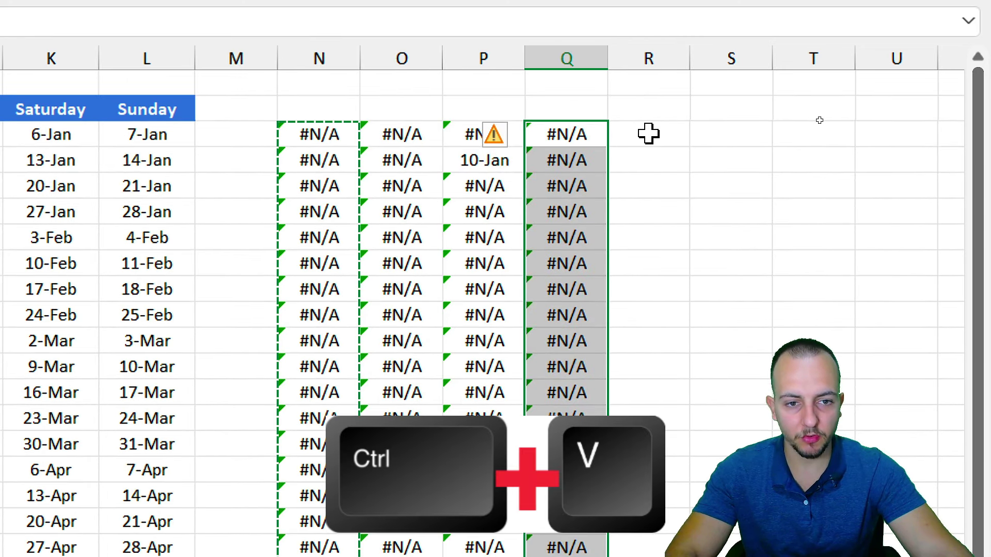
click(648, 135)
key(ctrl+v)
click(754, 127)
key(ctrl+v)
click(816, 130)
key(ctrl+v)
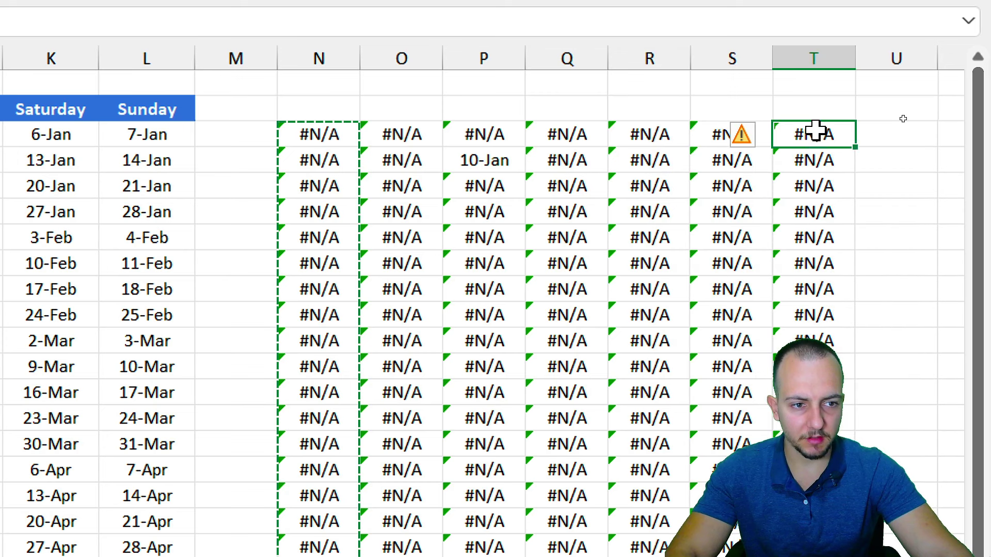
double_click(816, 129)
key(Escape)
Inspect the copied lookup formulas across N3 to T3 and the one in P4.
click(292, 137)
click(393, 135)
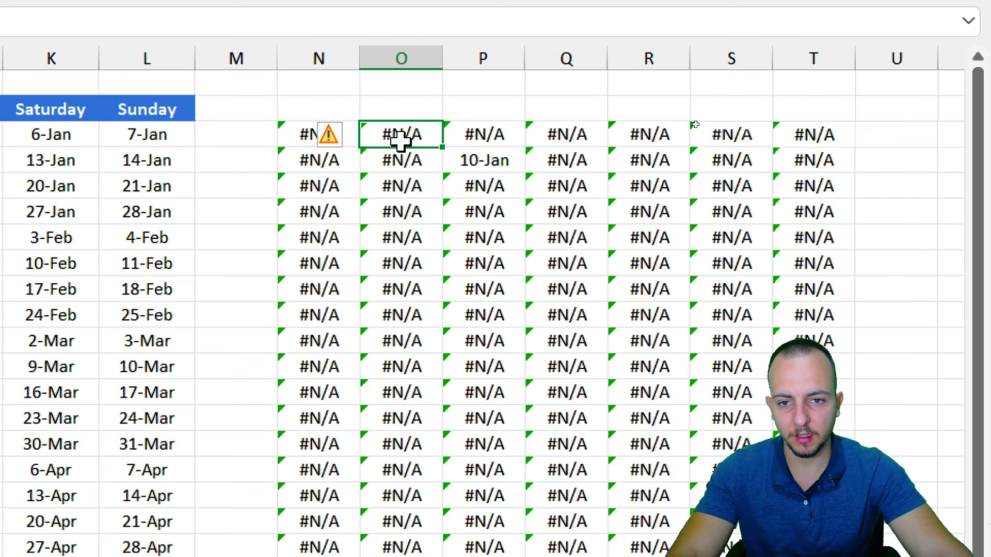
click(484, 133)
click(545, 129)
click(648, 129)
click(766, 130)
click(809, 131)
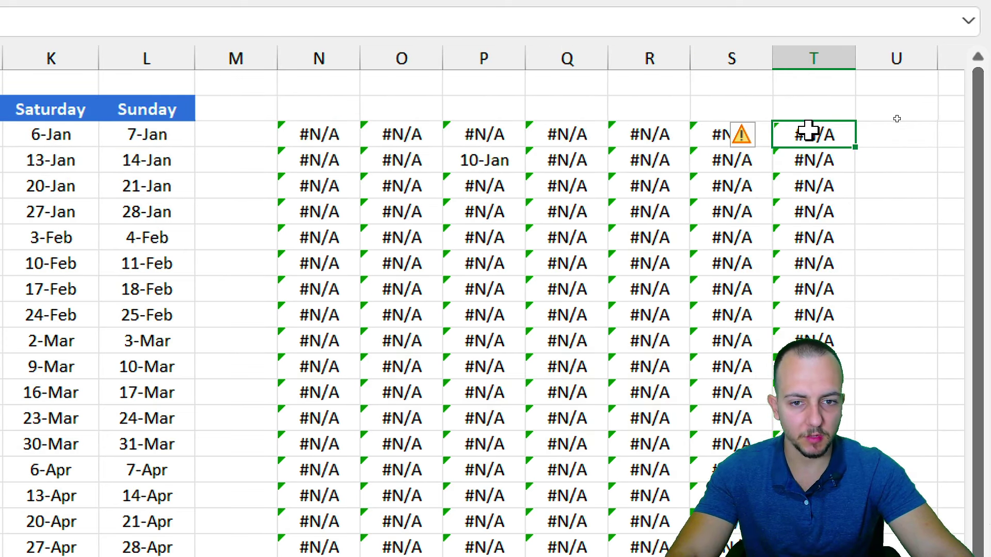
click(502, 161)
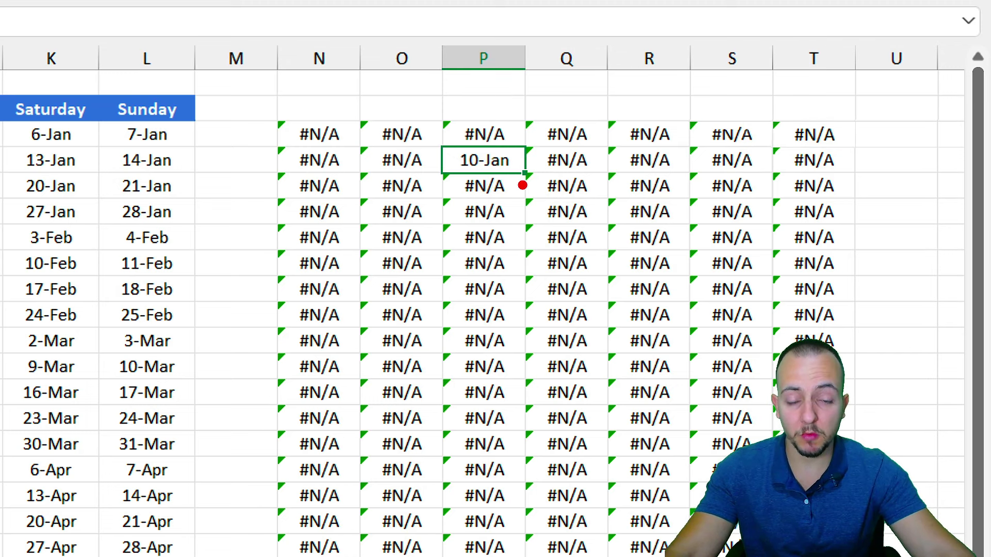
Compare the lookup grid's result in P4 with the task table's date and the matching position in the calendar.
mouse_move(511, 152)
mouse_down()
mouse_move(439, 161)
mouse_move(516, 147)
mouse_up()
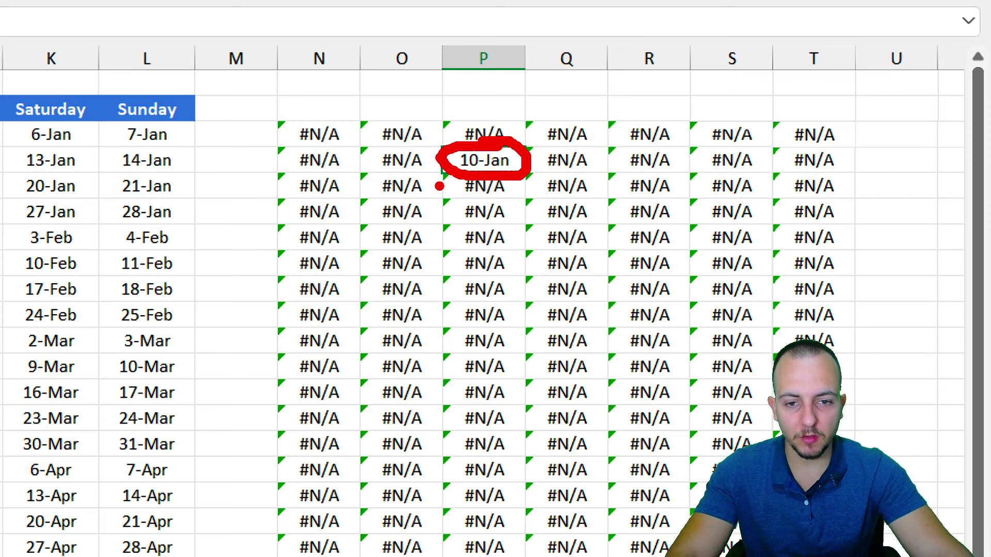
drag(439, 186, 397, 264)
key(Escape)
scroll(103, 204, left, 10)
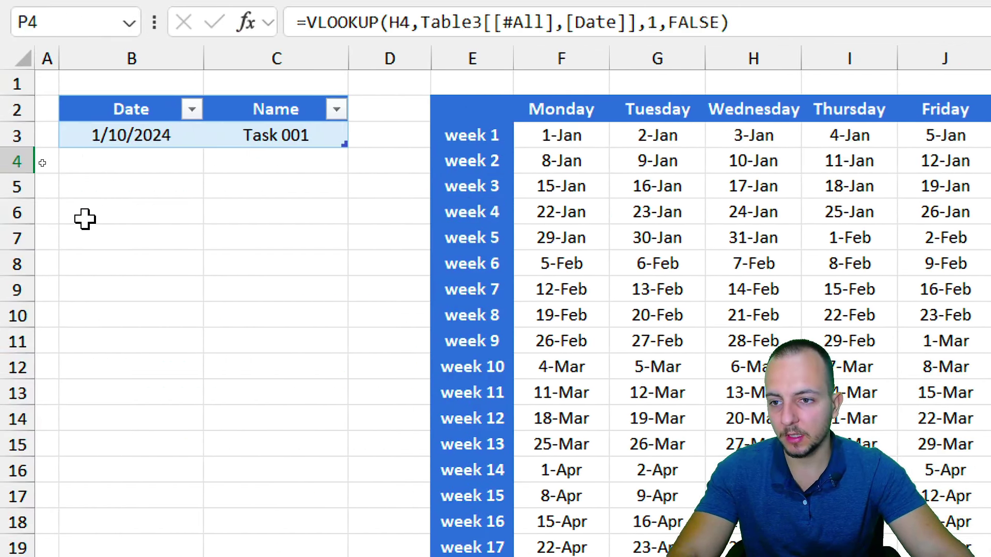
drag(134, 164, 189, 305)
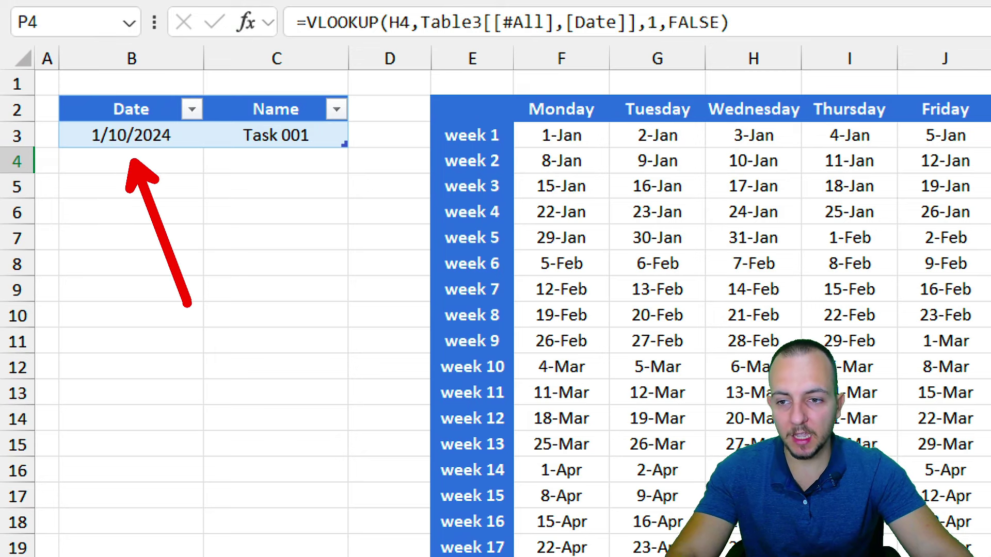
key(Escape)
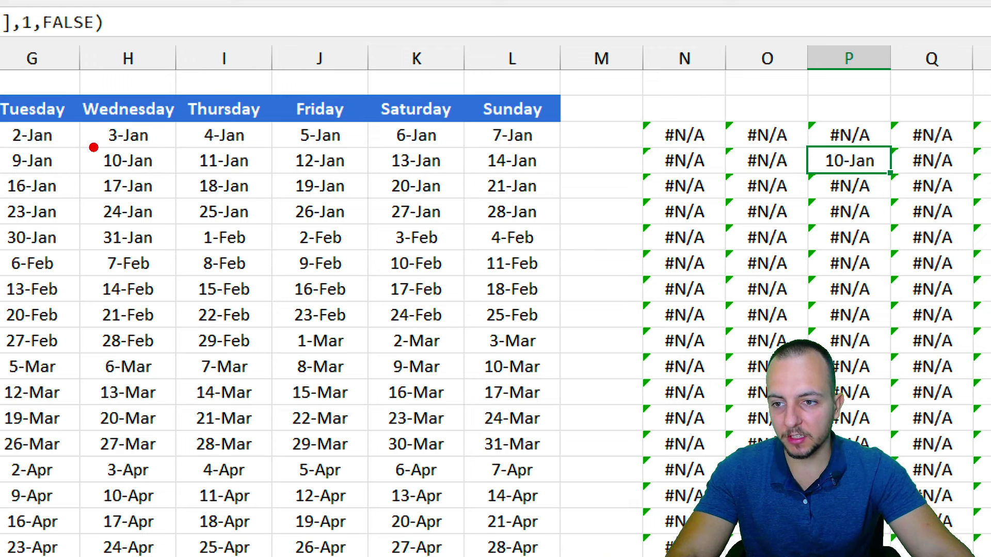
drag(94, 148, 170, 179)
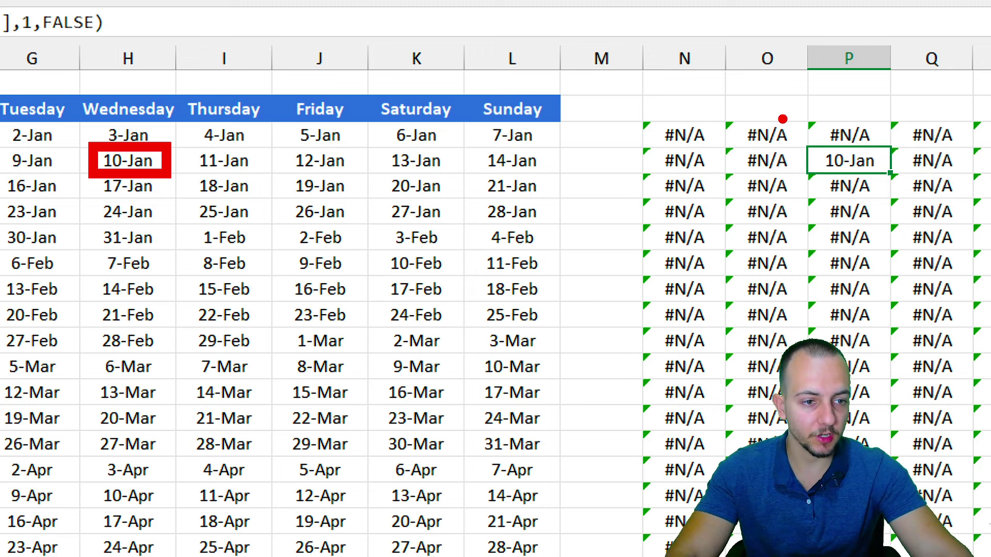
drag(809, 146, 894, 179)
drag(792, 160, 171, 161)
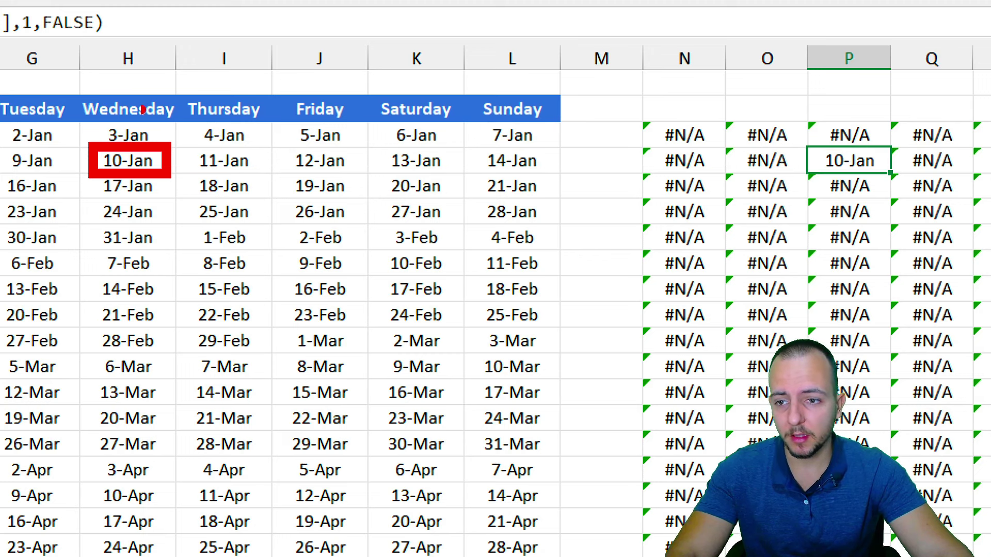
drag(6, 110, 555, 553)
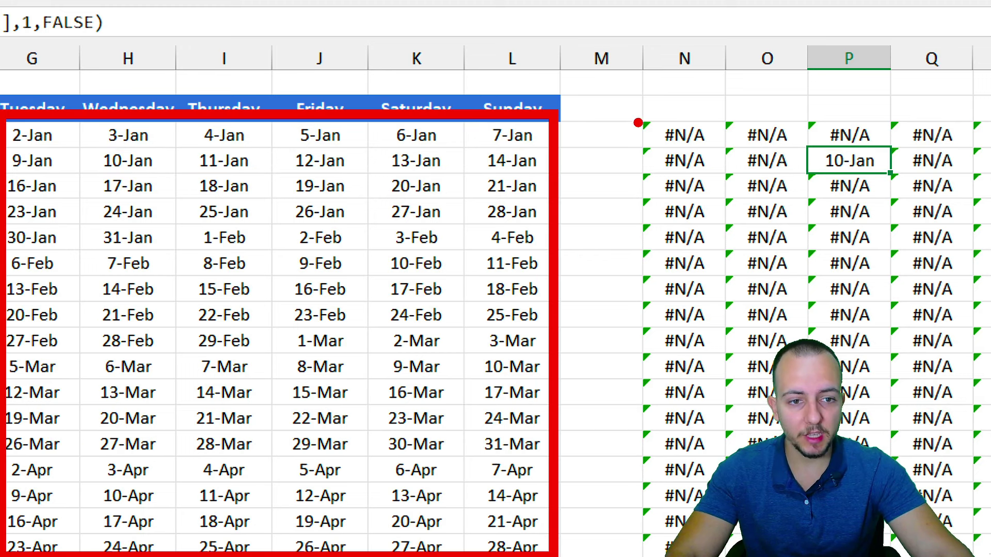
drag(638, 123, 983, 547)
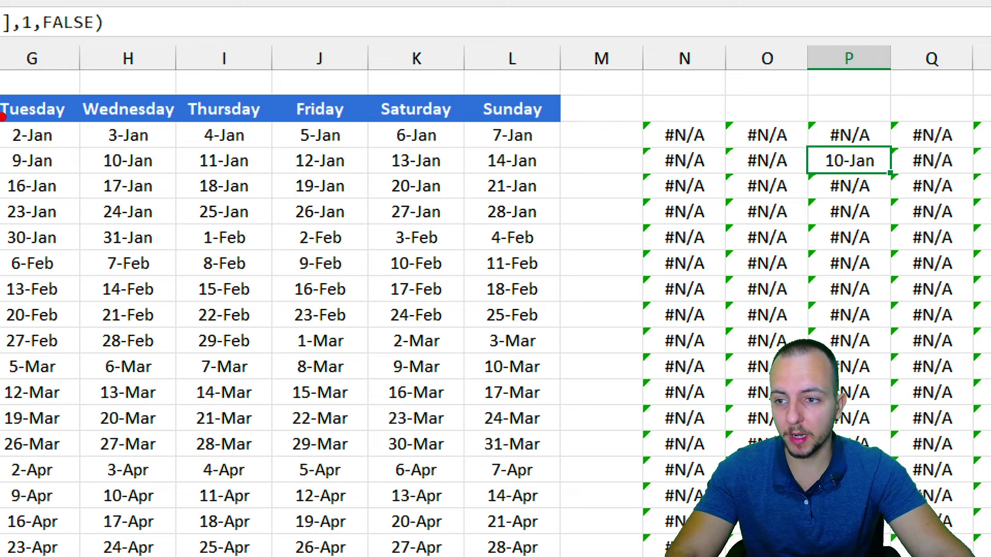
mouse_move(3, 117)
mouse_down()
mouse_move(77, 150)
mouse_move(147, 251)
mouse_up()
mouse_move(631, 122)
mouse_down()
mouse_move(677, 148)
mouse_move(771, 238)
mouse_up()
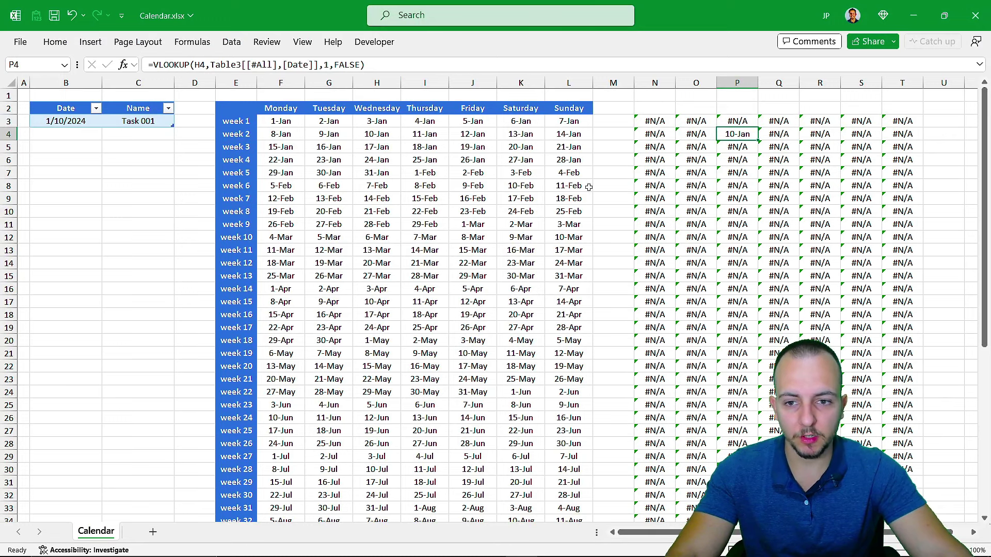
Start an Equal To highlight rule in conditional formatting for all calendar dates, beginning at F3.
drag(278, 122, 542, 111)
scroll(528, 171, up, 18)
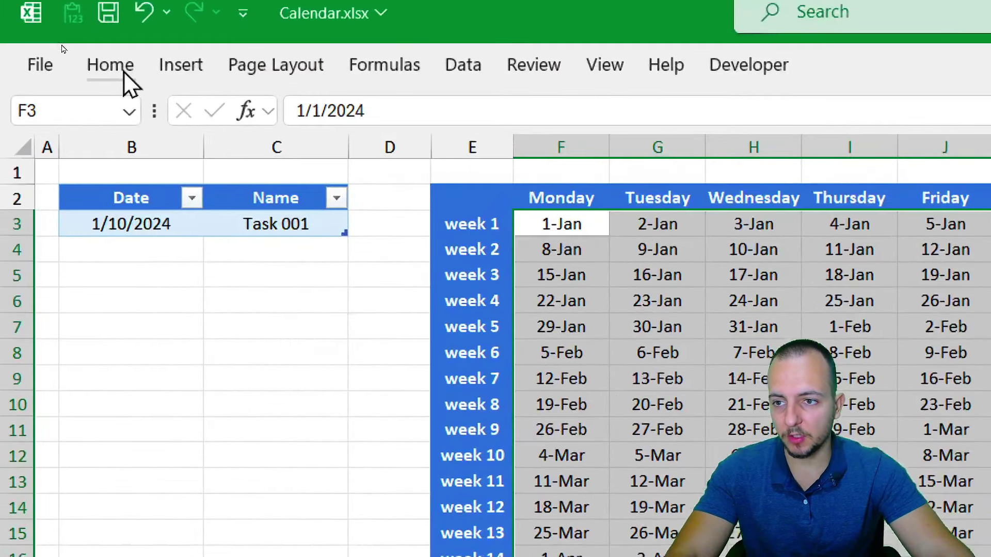
click(61, 45)
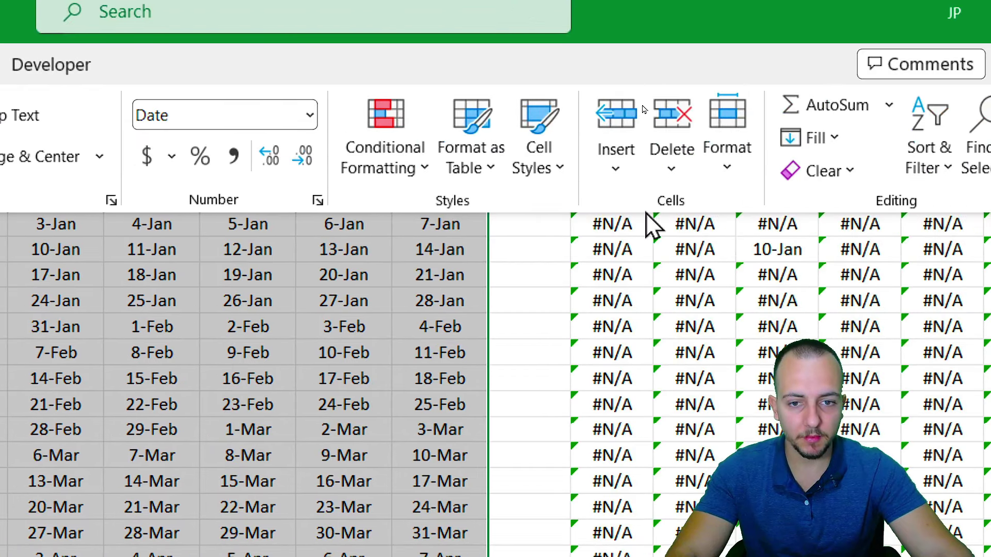
click(408, 168)
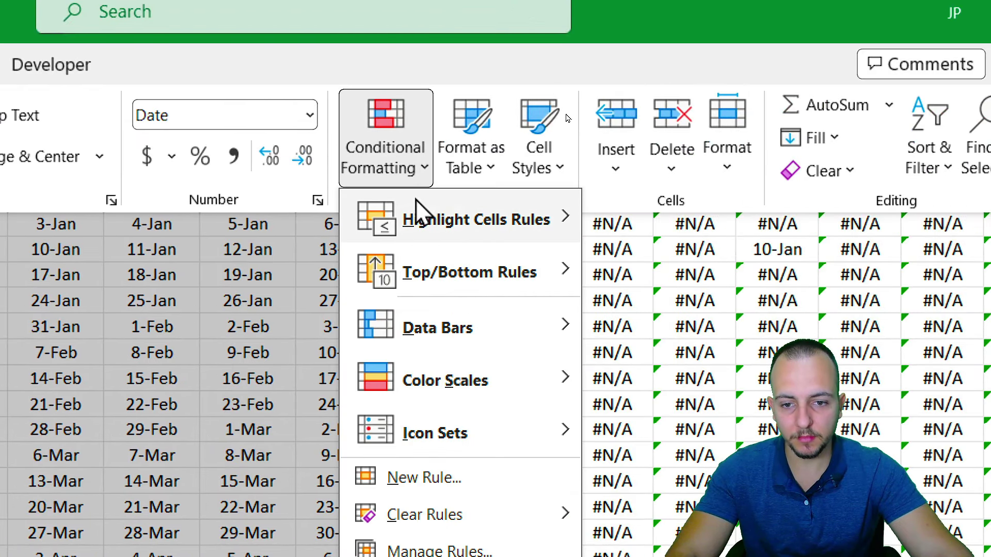
mouse_move(491, 225)
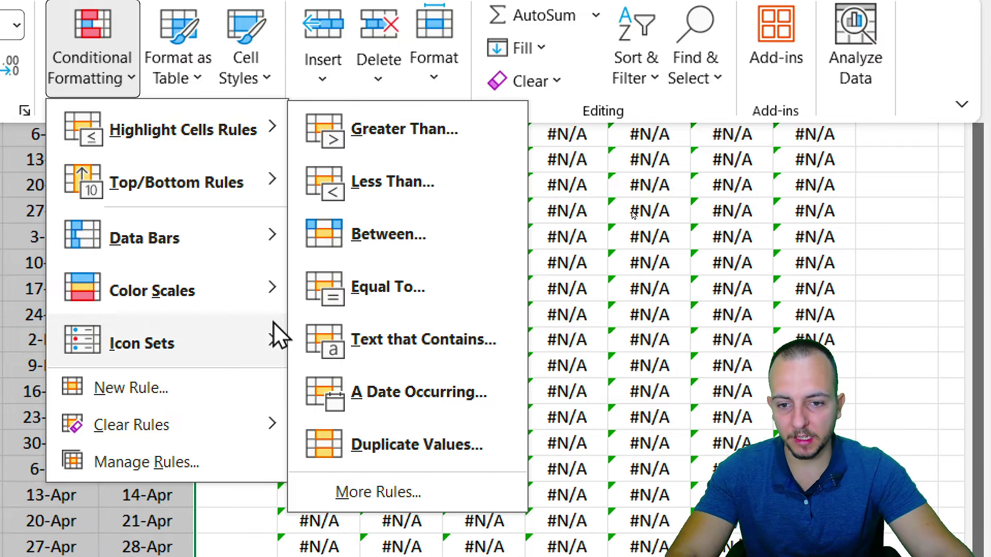
click(364, 298)
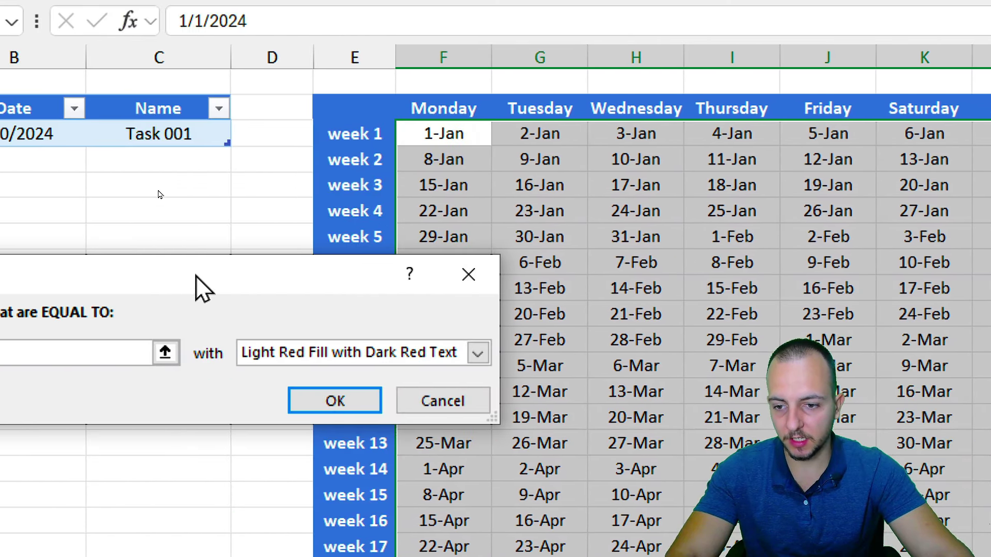
Set the Equal To rule's comparison value to the relative reference =n3, the first cell of the lookup grid.
drag(0, 288, 612, 271)
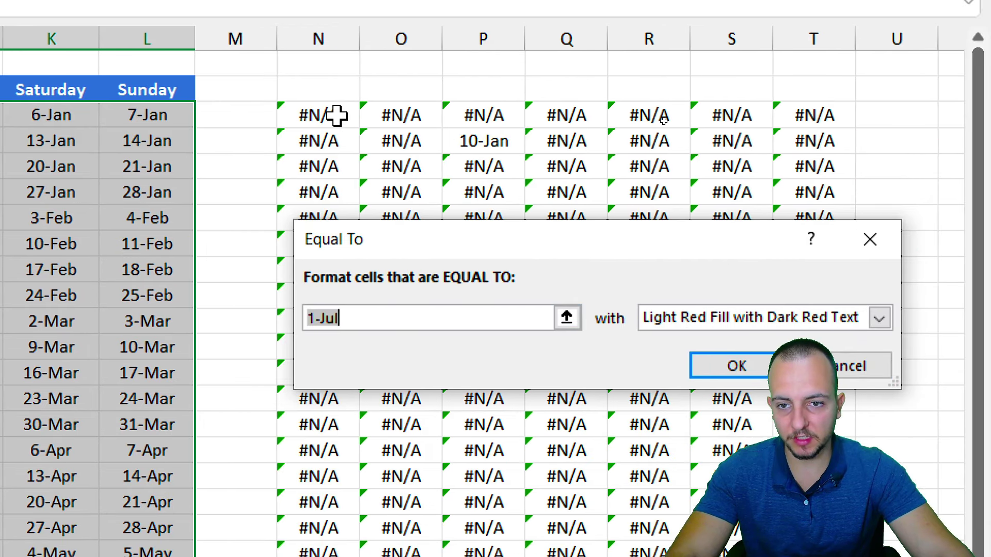
click(335, 115)
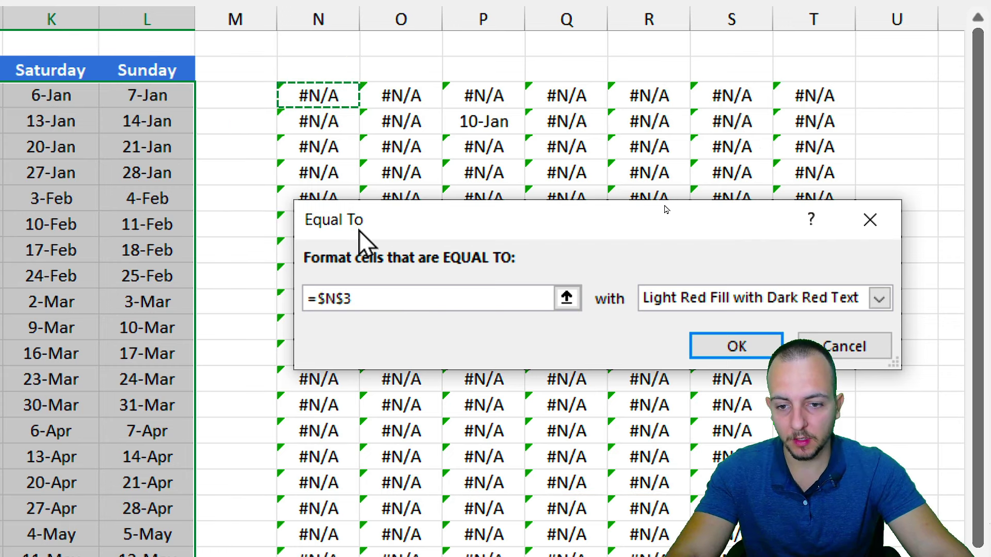
click(323, 298)
key(BackSpace)
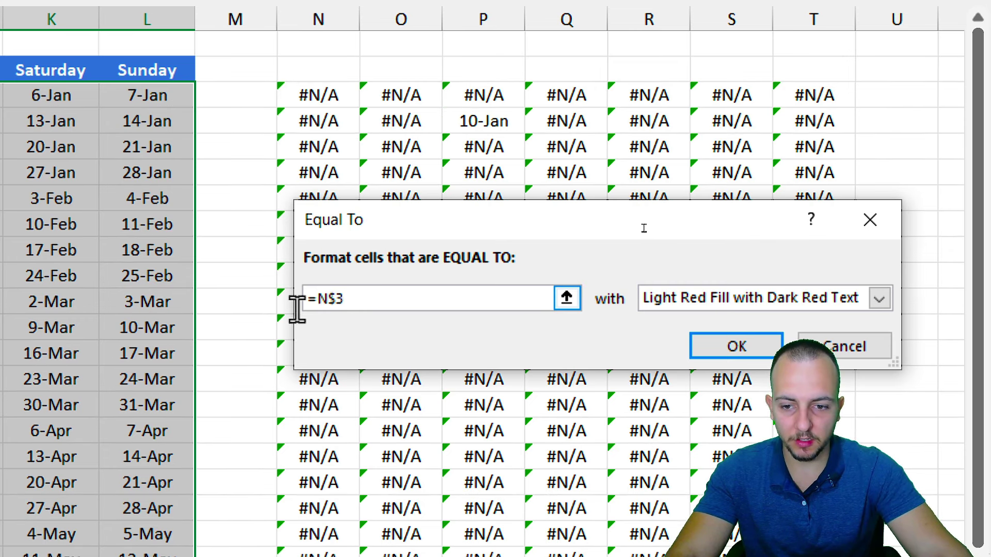
drag(365, 303, 306, 302)
text(=)
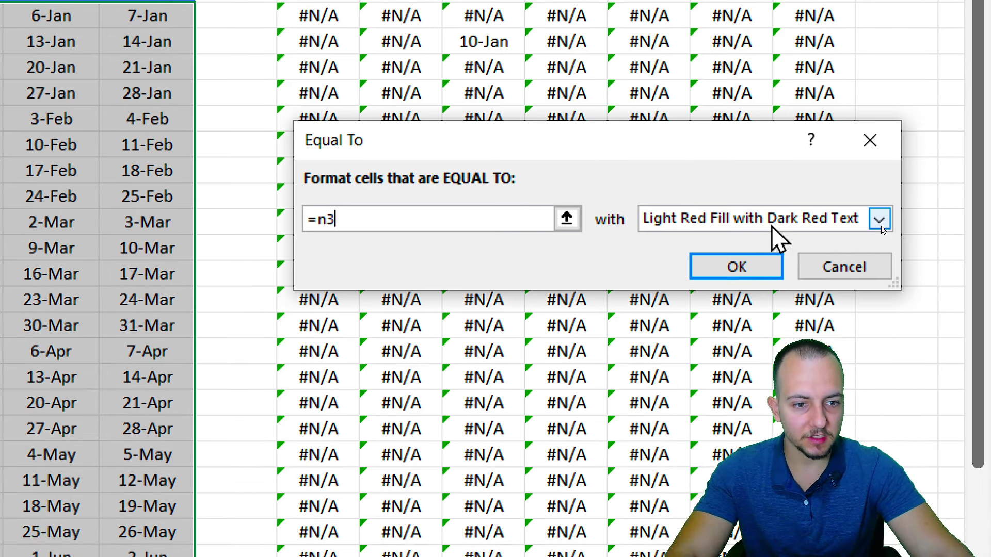
Choose Light Red Fill with Dark Red Text as the rule's format and apply it to the calendar dates.
click(881, 227)
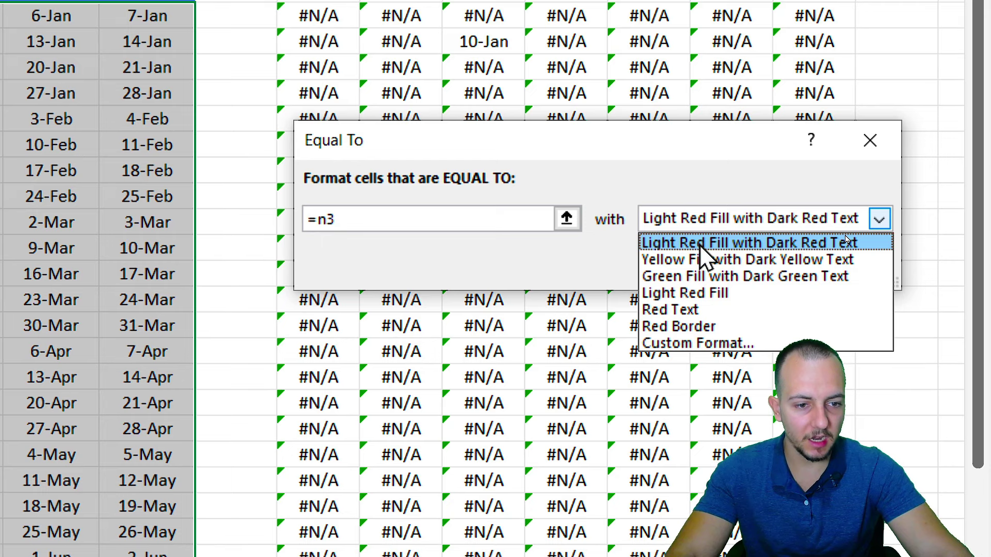
click(703, 227)
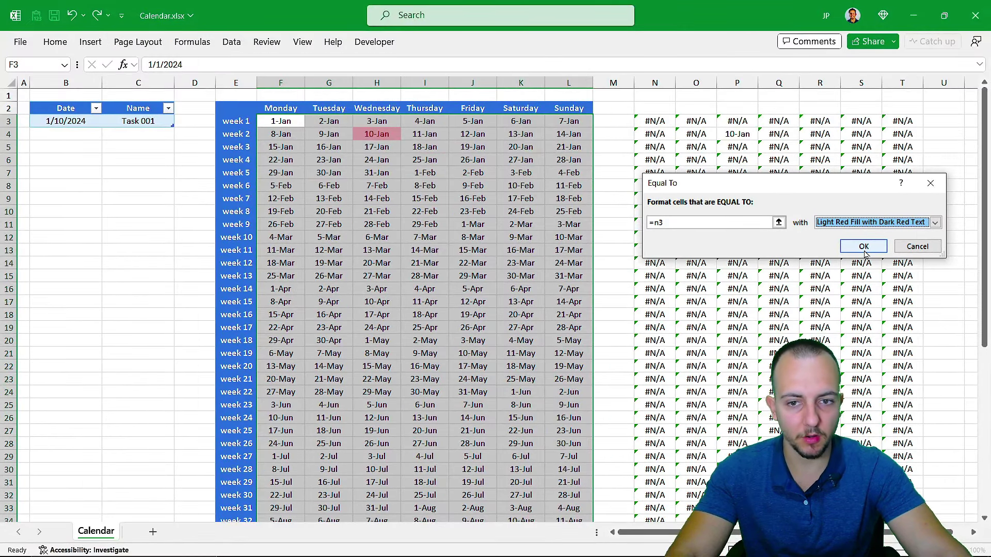
click(863, 246)
click(779, 250)
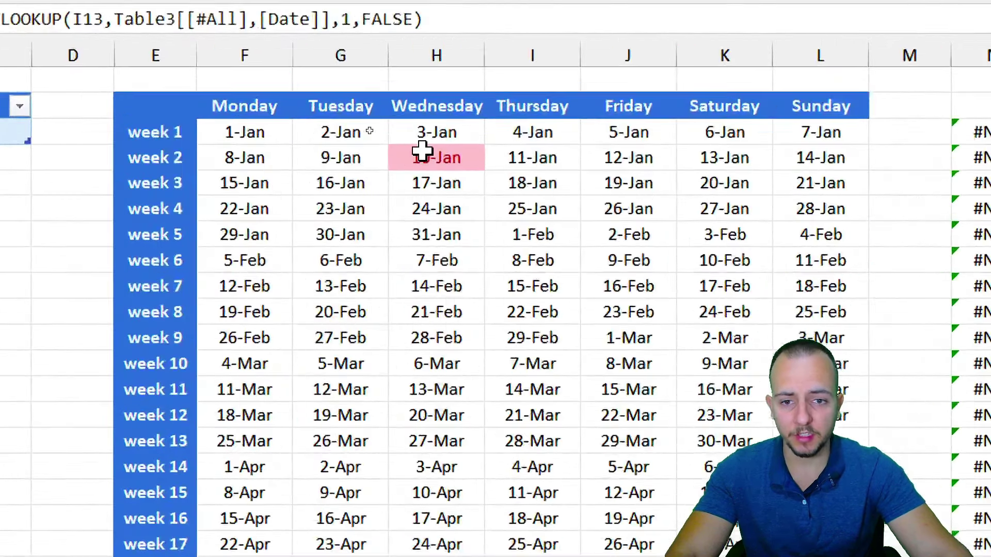
click(380, 134)
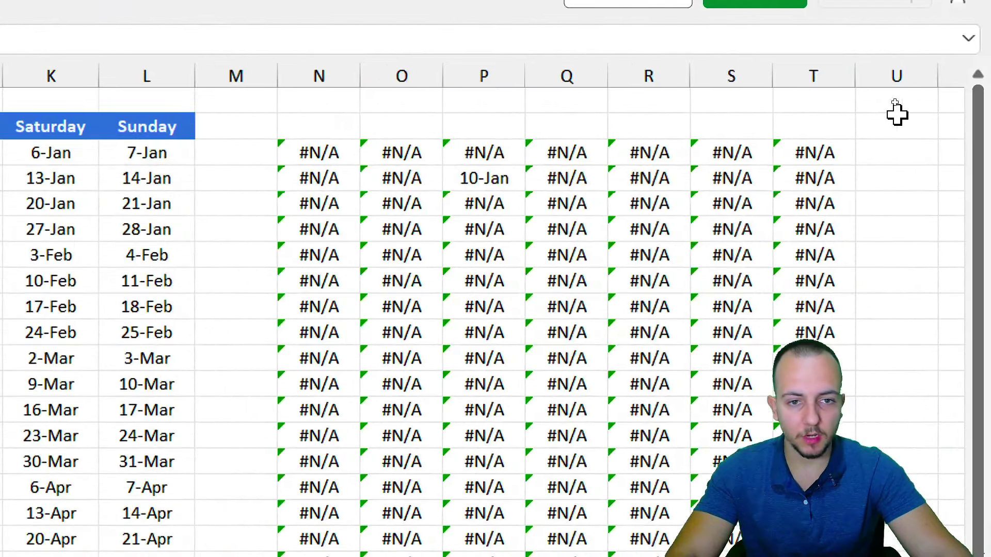
Hide the lookup helper columns N through T.
drag(316, 76, 842, 78)
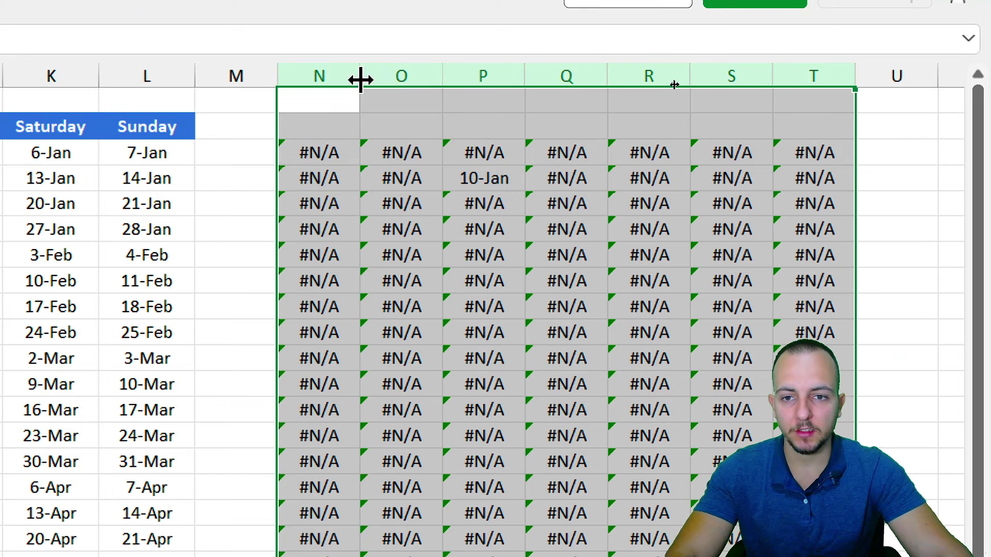
drag(325, 73, 808, 75)
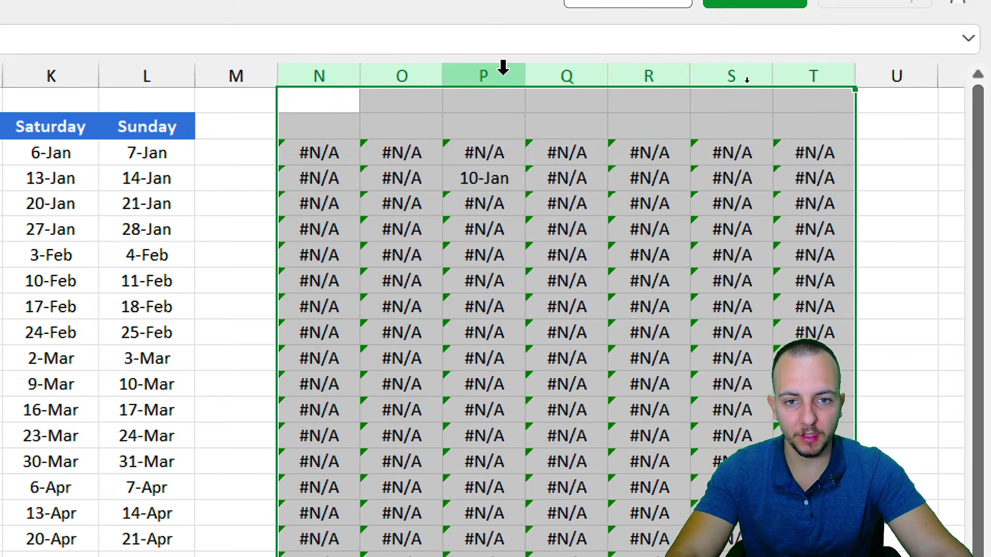
right_click(504, 66)
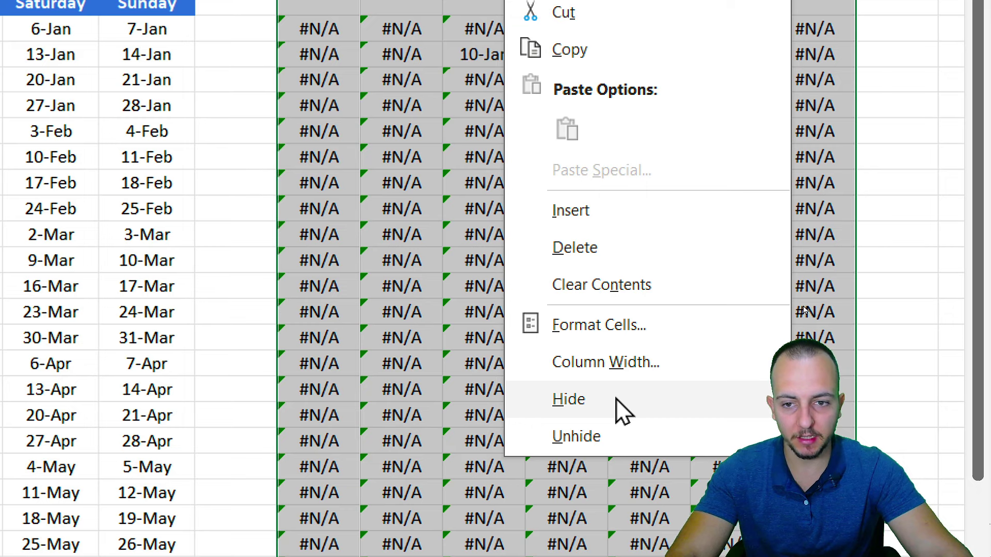
click(622, 408)
click(243, 278)
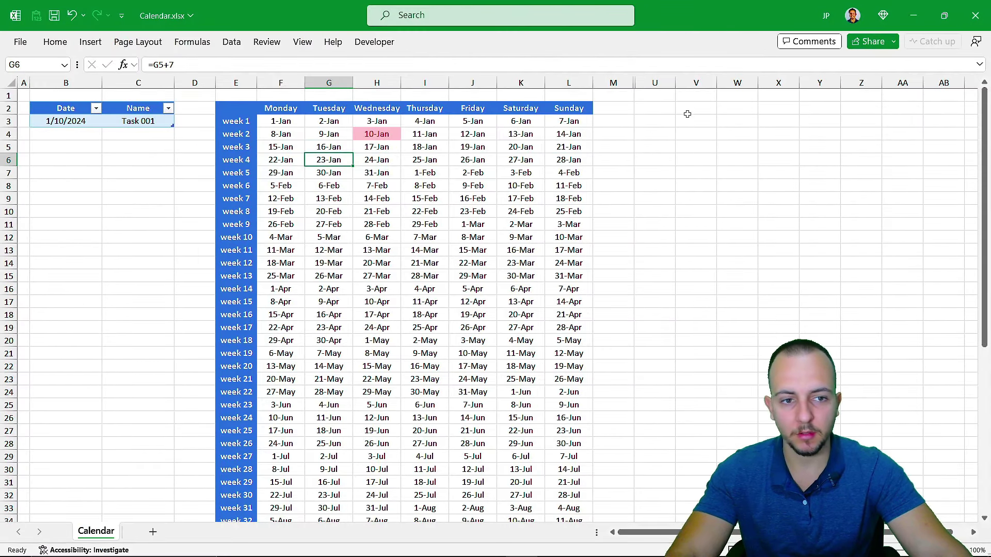
click(688, 114)
click(672, 120)
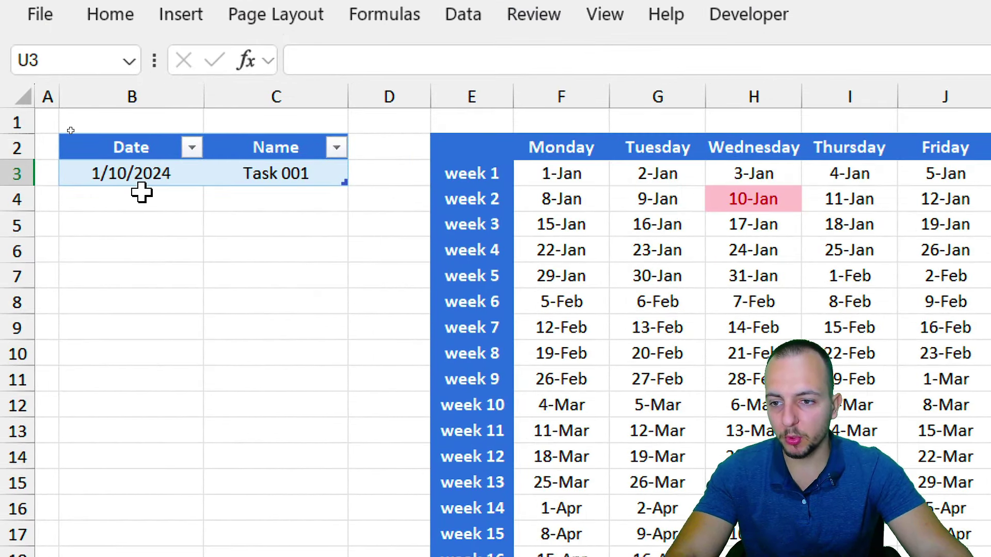
Add a second row to the task table with the date 03/19/2024 and the name Task 002.
click(85, 135)
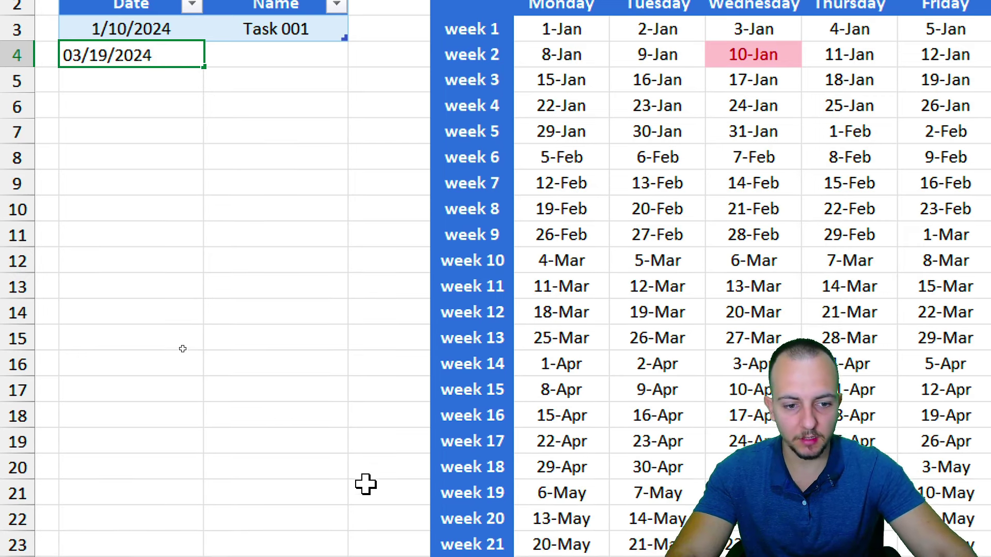
key(Return)
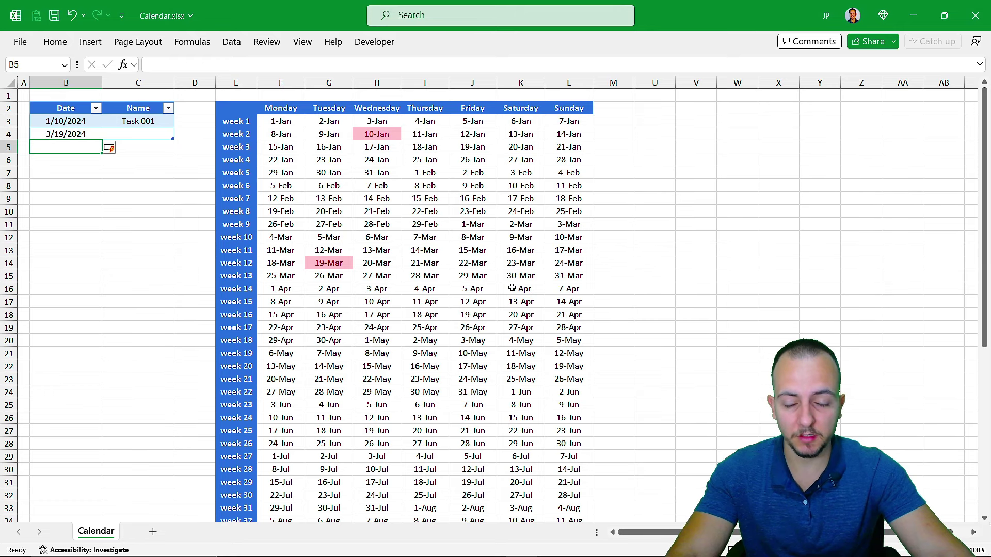
click(167, 139)
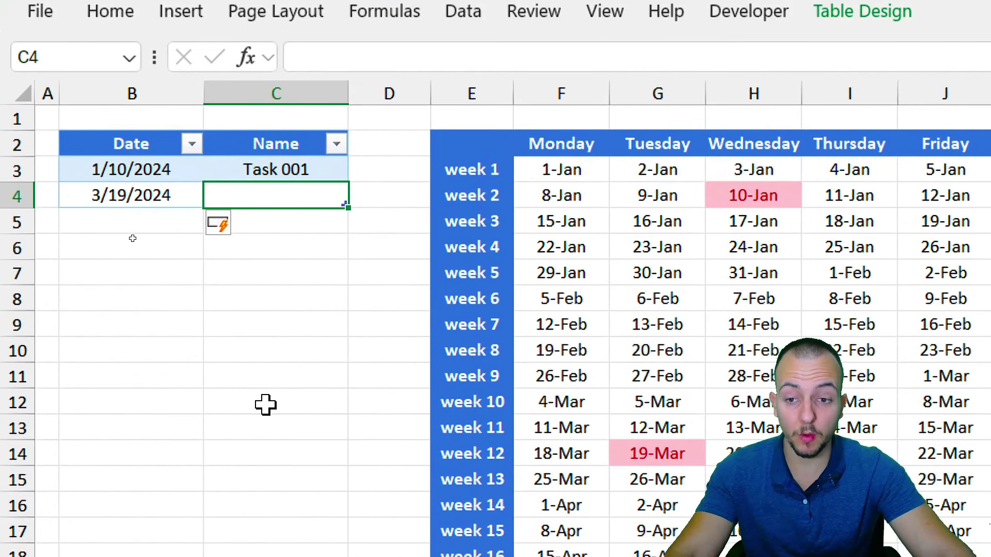
text(Task )
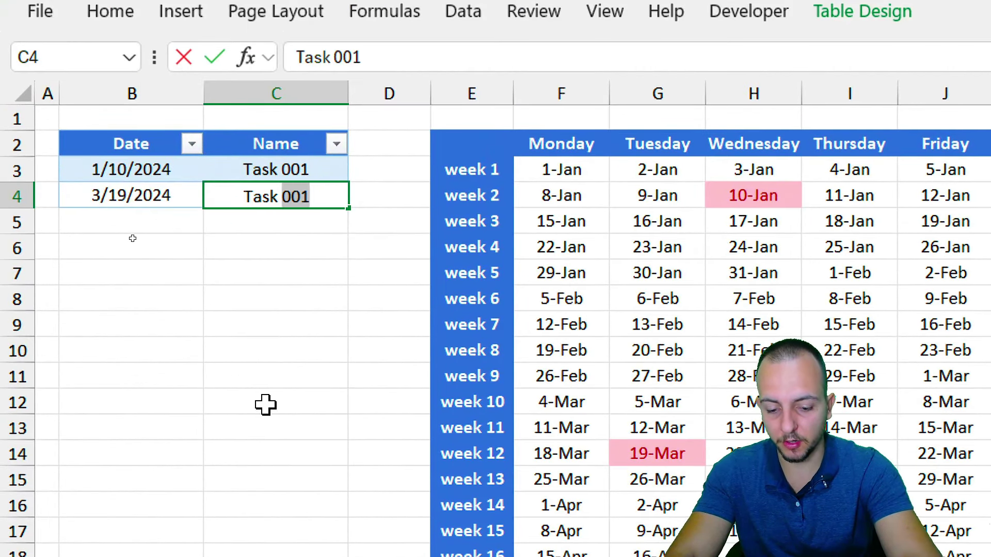
text(002)
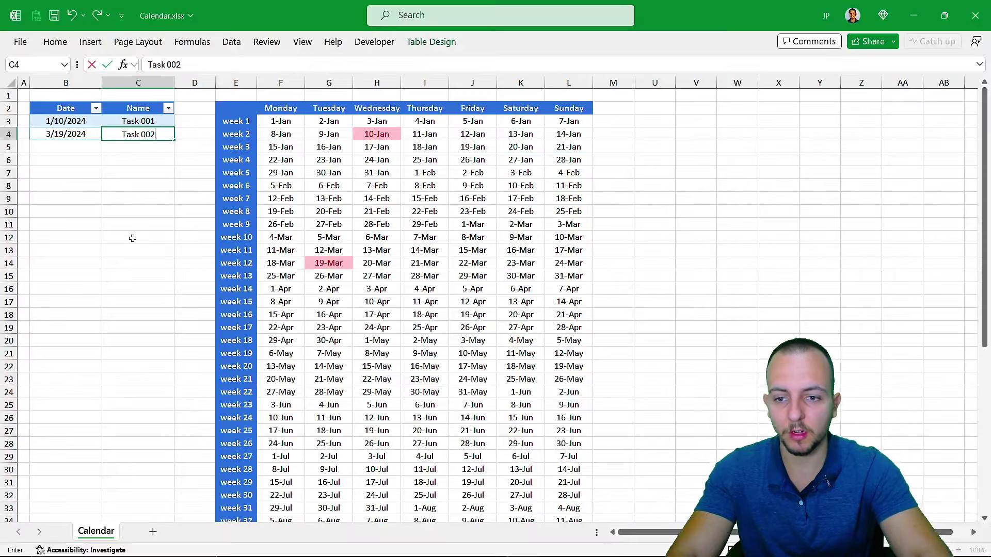
key(Return)
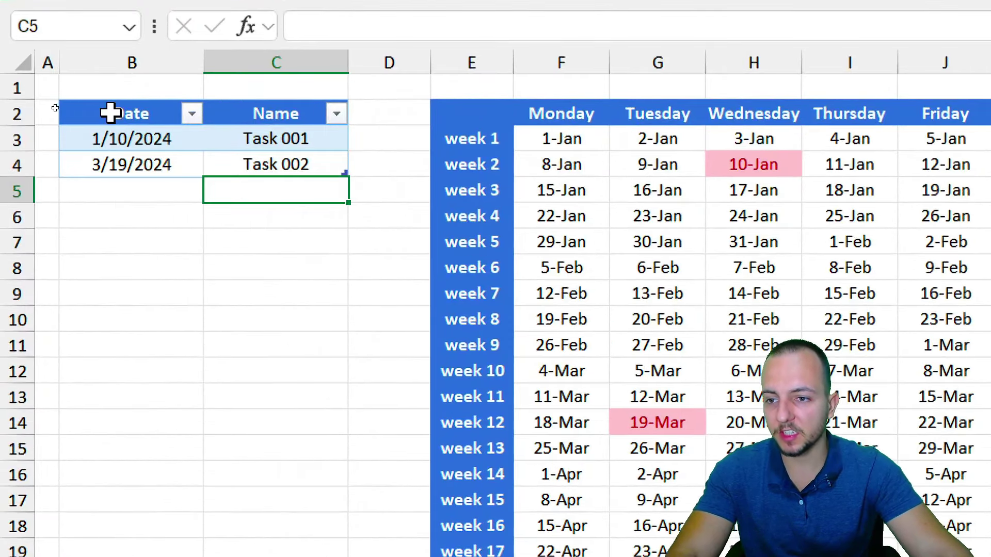
drag(54, 106, 137, 149)
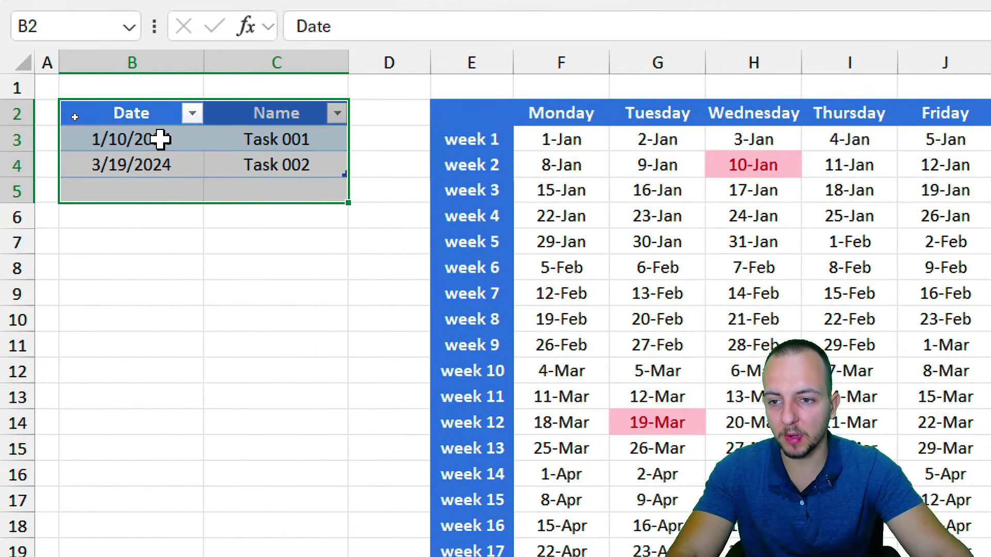
click(160, 139)
click(129, 104)
click(124, 113)
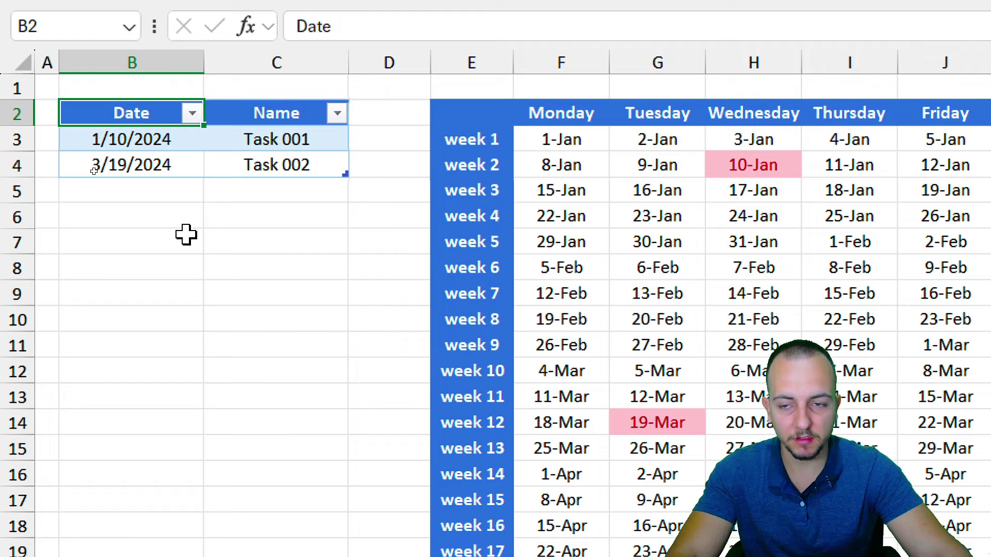